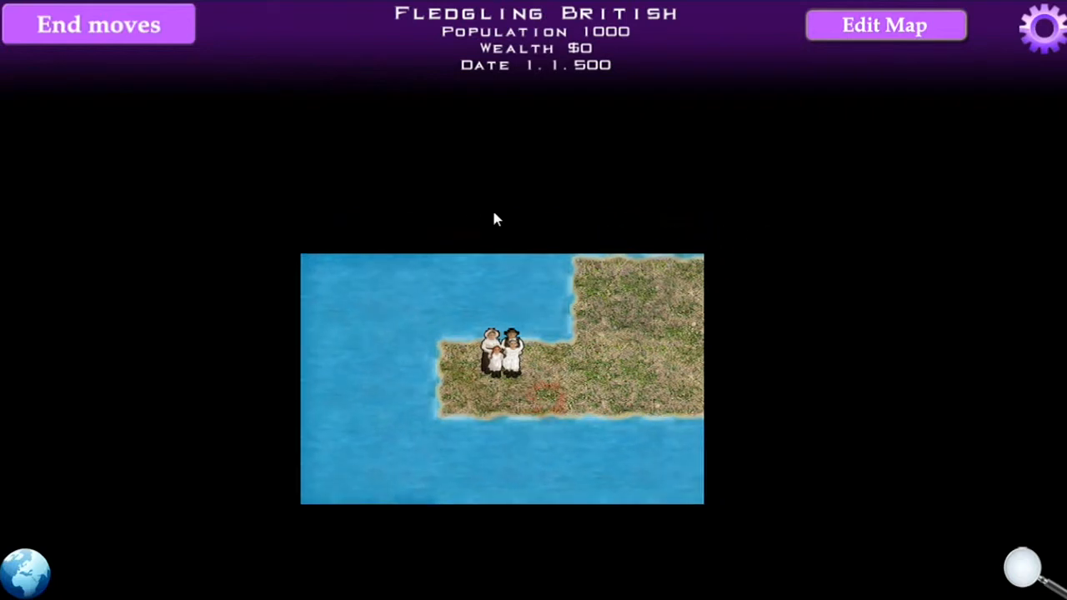
# Step: Open the map editor for the current game world
pyautogui.moveTo(698, 239); pyautogui.dragTo(741, 311)
pyautogui.moveTo(538, 424); pyautogui.dragTo(681, 289)
pyautogui.moveTo(420, 264); pyautogui.dragTo(579, 392)
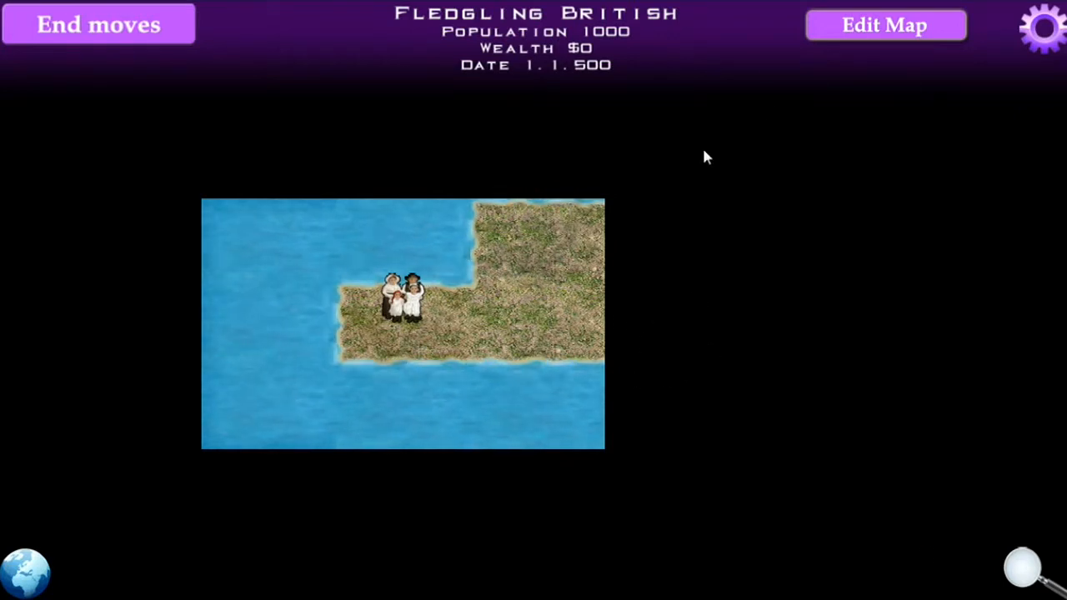
pyautogui.moveTo(681, 303); pyautogui.dragTo(797, 245)
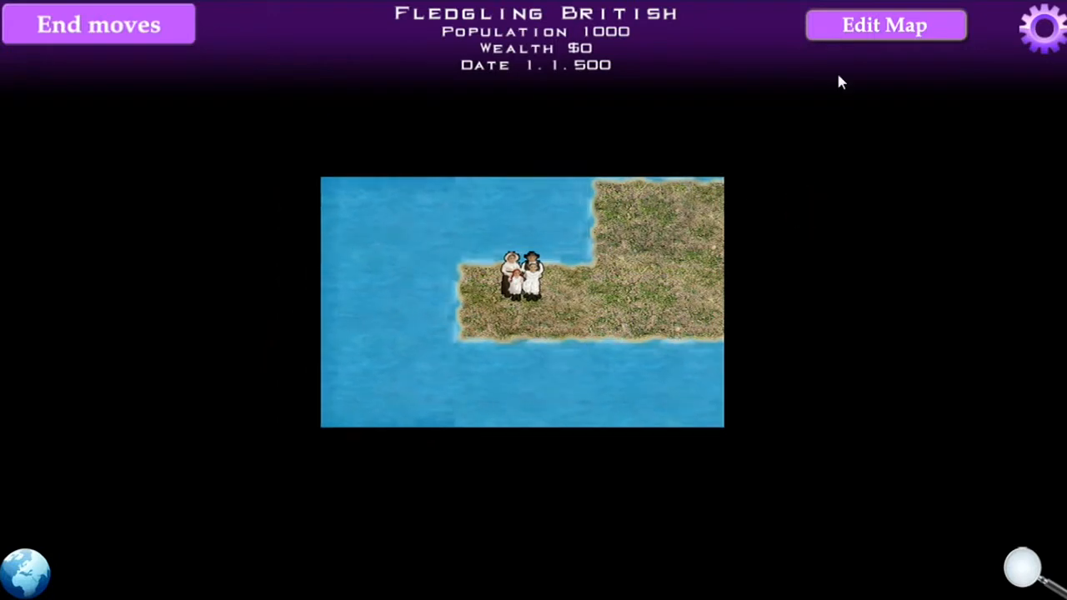
pyautogui.click(885, 26)
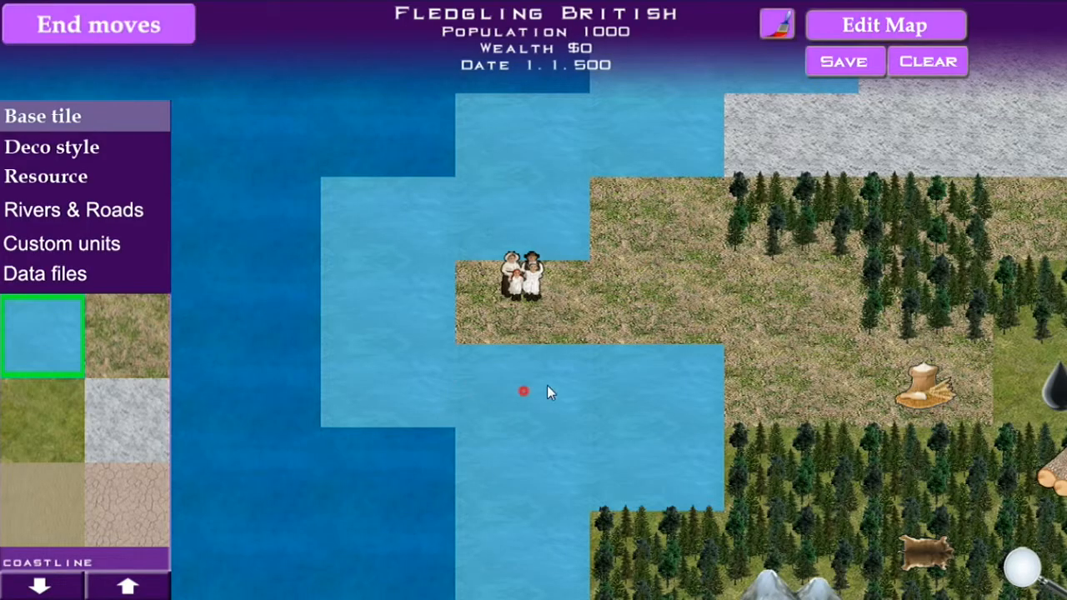
# Step: Examine the existing world map's continents, terrain and resources at a wide zoom level
pyautogui.moveTo(501, 400); pyautogui.dragTo(879, 238)
pyautogui.moveTo(601, 246); pyautogui.dragTo(945, 487)
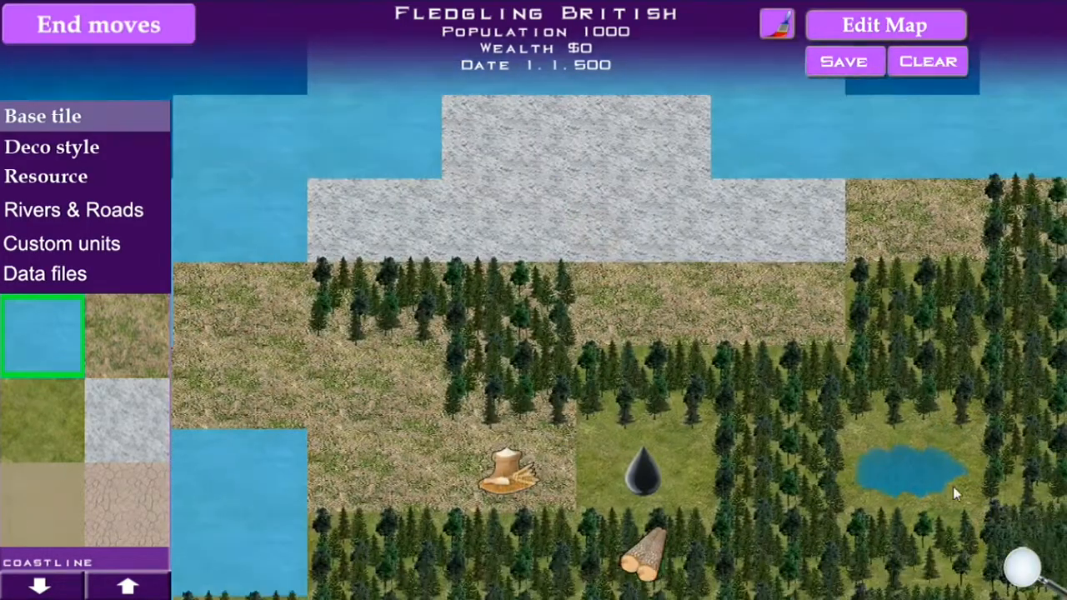
pyautogui.click(1020, 573)
pyautogui.moveTo(1036, 157); pyautogui.dragTo(1028, 519)
pyautogui.click(1018, 570)
pyautogui.scroll(5, 869, 278)
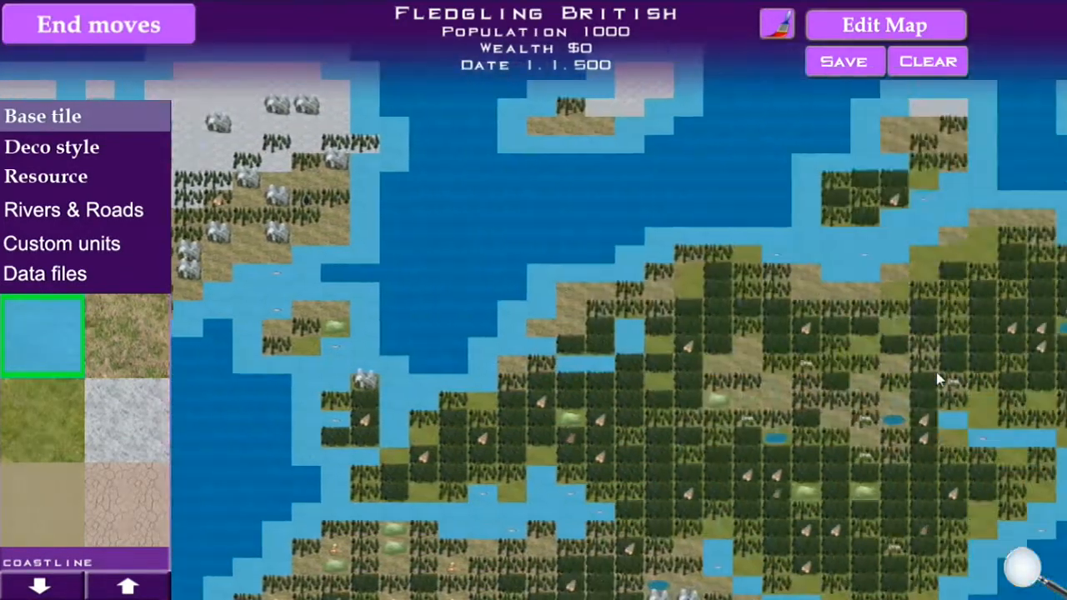
pyautogui.scroll(5, 937, 380)
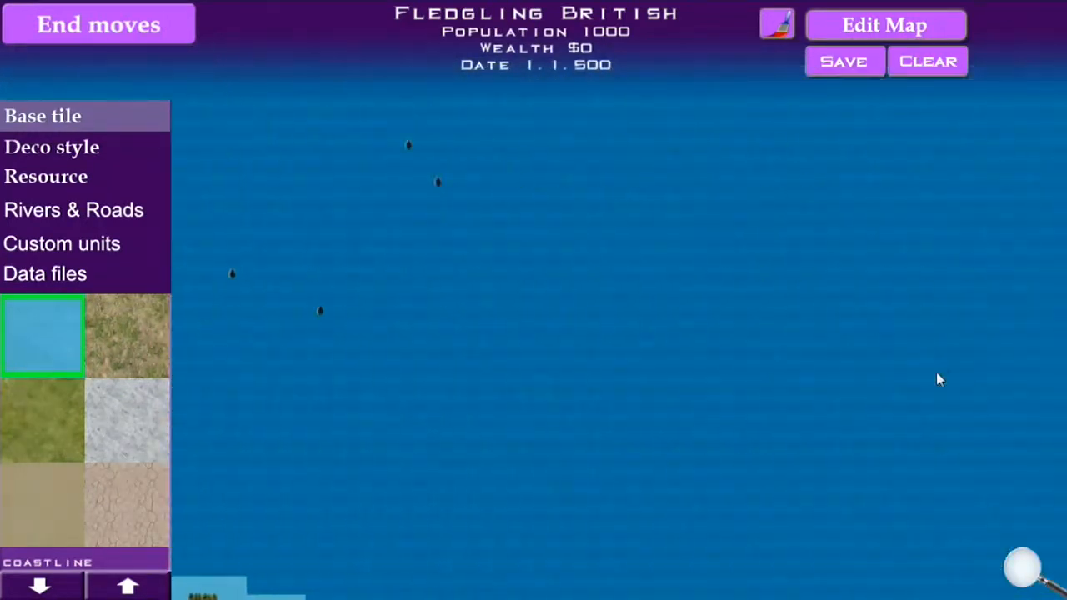
pyautogui.moveTo(833, 270)
pyautogui.mouseDown()
pyautogui.moveTo(779, 405)
pyautogui.moveTo(592, 469)
pyautogui.mouseUp()
pyautogui.moveTo(738, 348)
pyautogui.mouseDown()
pyautogui.moveTo(688, 349)
pyautogui.moveTo(362, 165)
pyautogui.moveTo(338, 212)
pyautogui.mouseUp()
pyautogui.moveTo(776, 208)
pyautogui.mouseDown()
pyautogui.moveTo(538, 416)
pyautogui.moveTo(543, 387)
pyautogui.mouseUp()
pyautogui.moveTo(542, 349)
pyautogui.mouseDown()
pyautogui.moveTo(914, 175)
pyautogui.moveTo(850, 324)
pyautogui.mouseUp()
pyautogui.moveTo(827, 362); pyautogui.dragTo(396, 283)
pyautogui.press('Left')
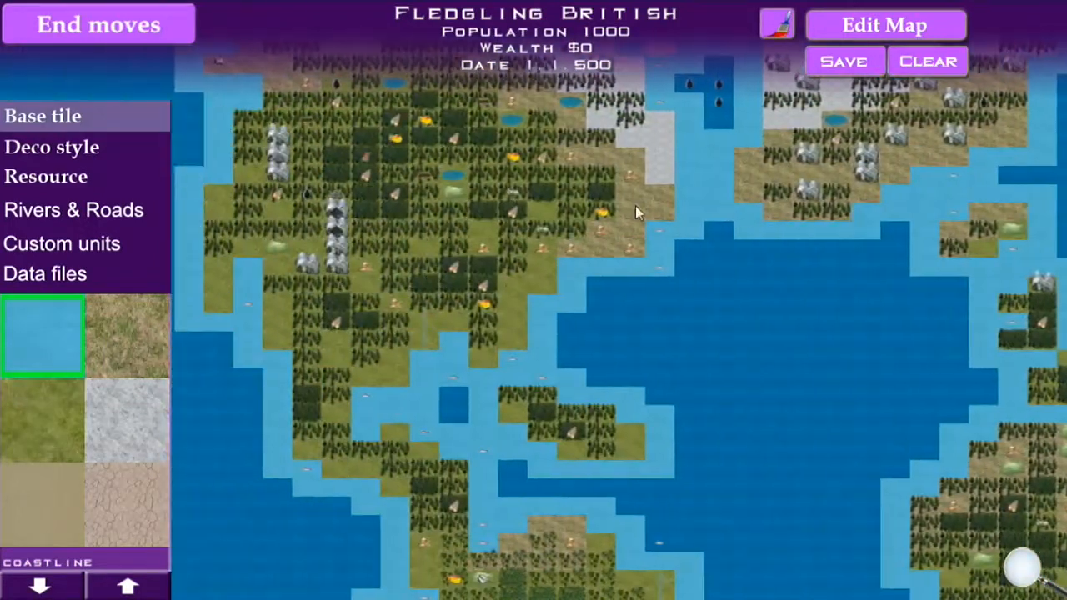
pyautogui.press('Down')
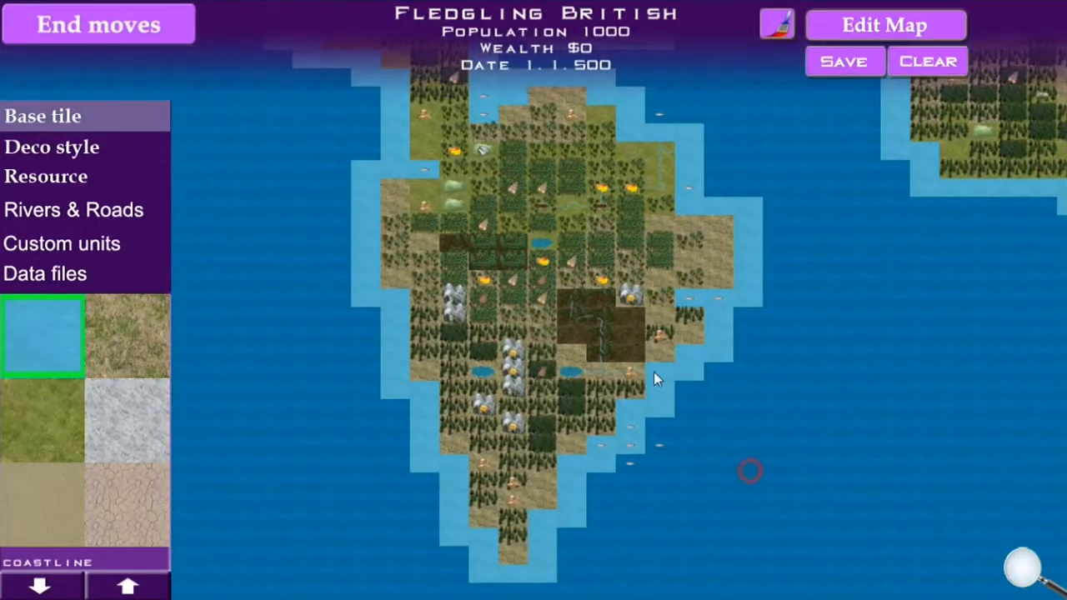
pyautogui.press('Up')
pyautogui.press('Up')
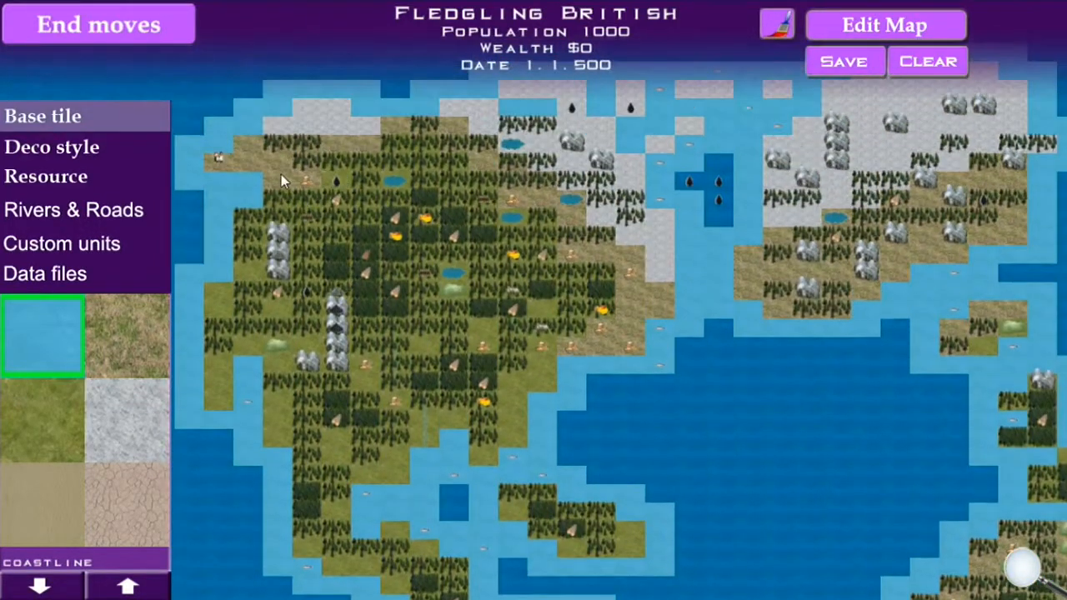
# Step: Erase the entire existing map, including all resources, cities and units, and acknowledge the erasure
pyautogui.click(1023, 559)
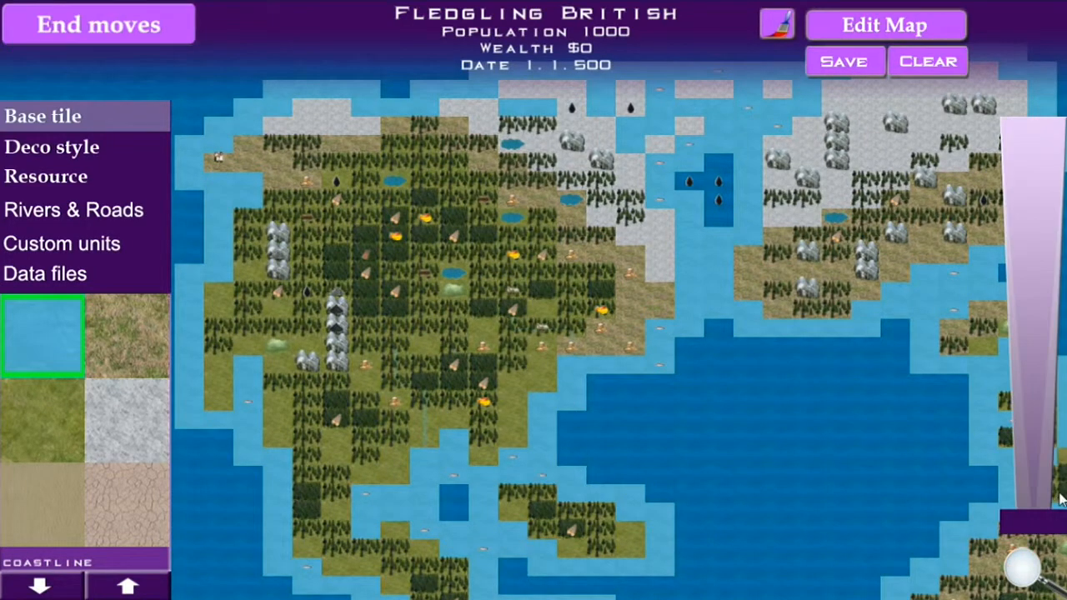
pyautogui.moveTo(1041, 521); pyautogui.dragTo(1028, 142)
pyautogui.click(1015, 566)
pyautogui.press('Left')
pyautogui.press('Up')
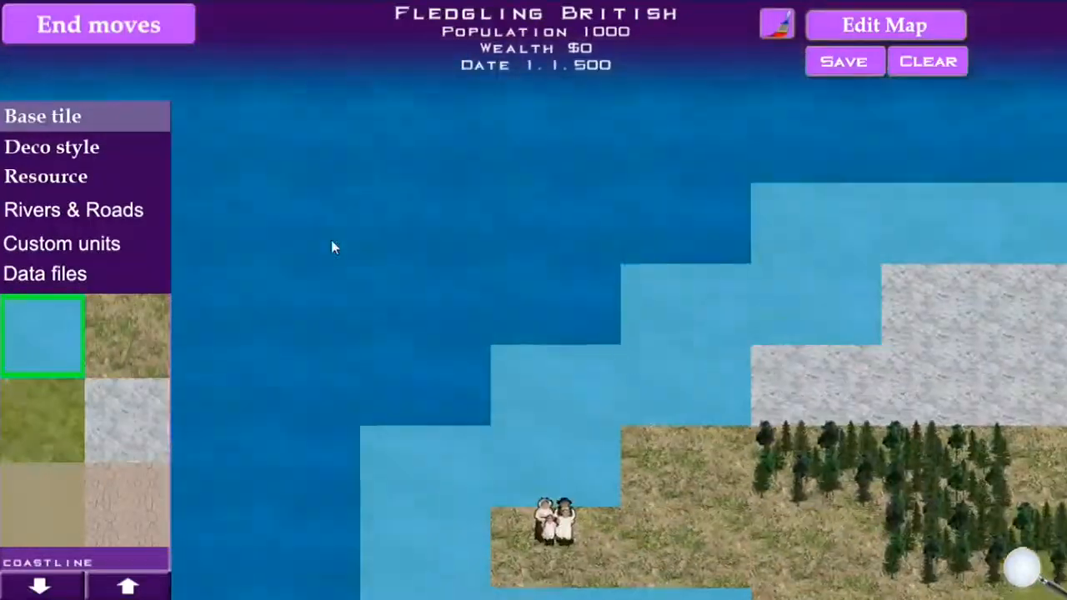
pyautogui.press('Down')
pyautogui.press('Right')
pyautogui.click(923, 66)
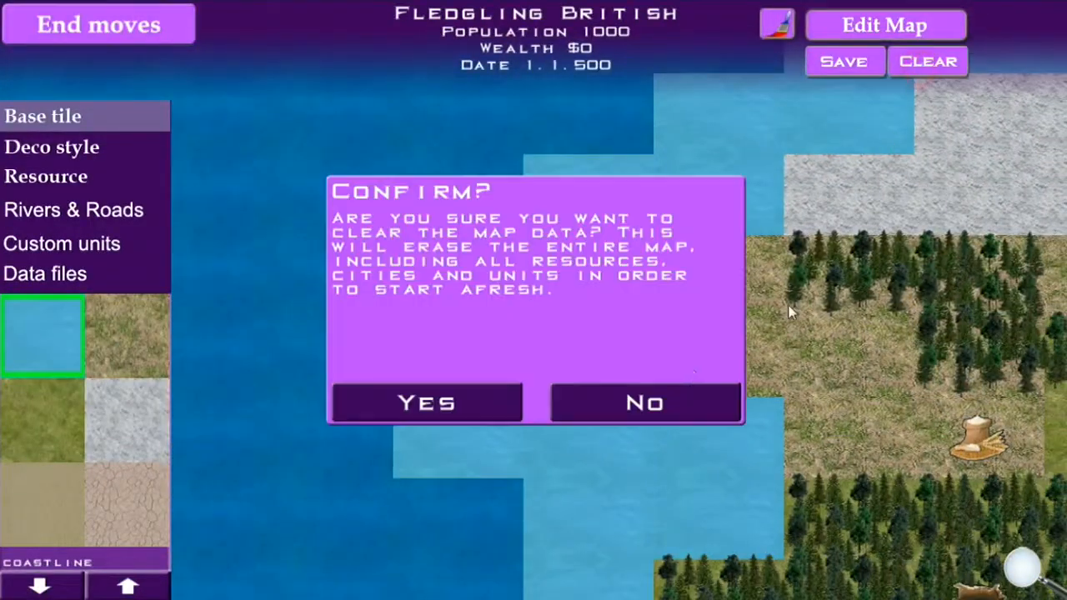
pyautogui.click(475, 403)
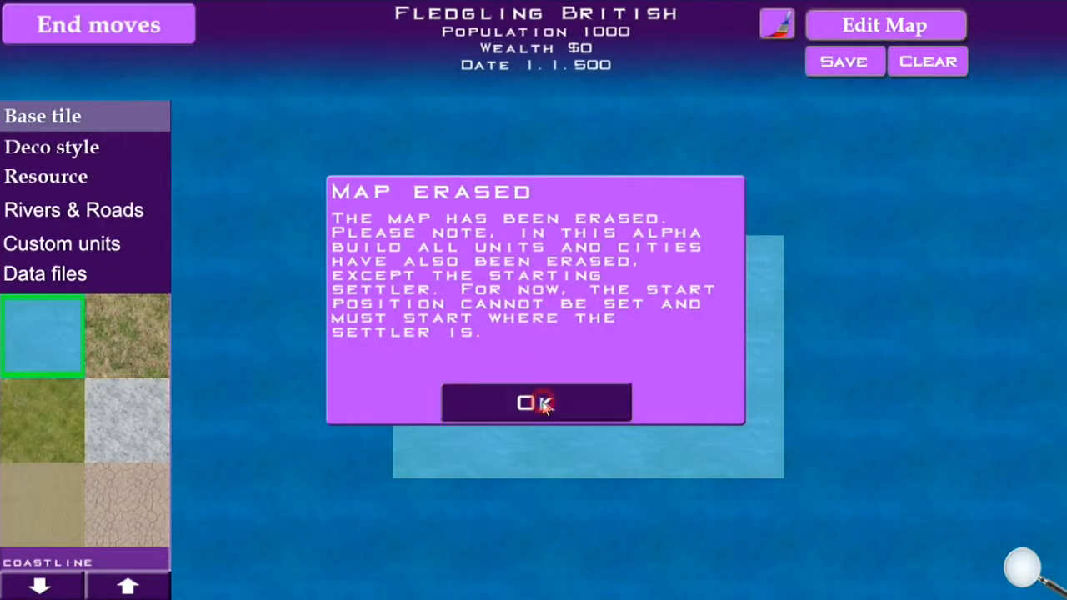
pyautogui.click(542, 401)
# Step: Place individual Plains base tiles in the water south and southeast of the settler
pyautogui.click(1023, 569)
pyautogui.moveTo(1043, 157); pyautogui.dragTo(1031, 377)
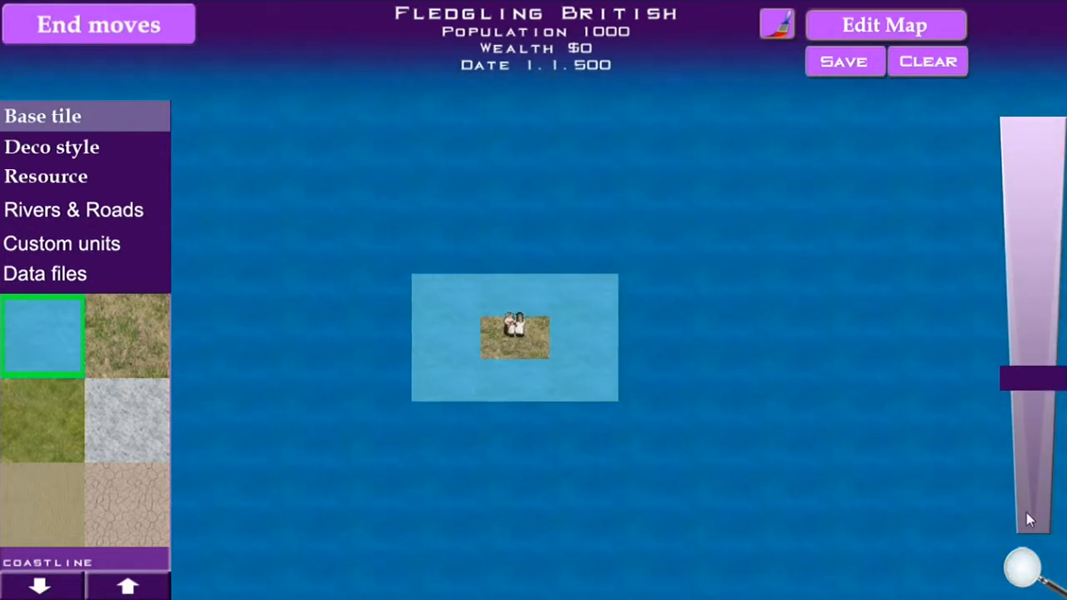
pyautogui.click(1023, 568)
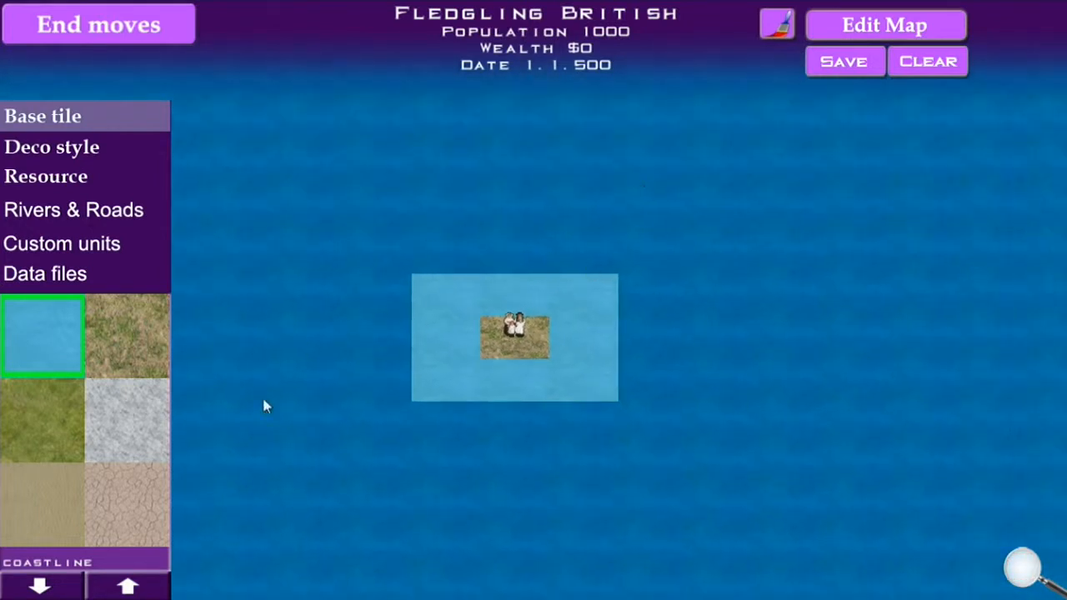
pyautogui.moveTo(507, 394); pyautogui.dragTo(482, 202)
pyautogui.moveTo(337, 251); pyautogui.dragTo(347, 404)
pyautogui.click(129, 333)
pyautogui.click(493, 365)
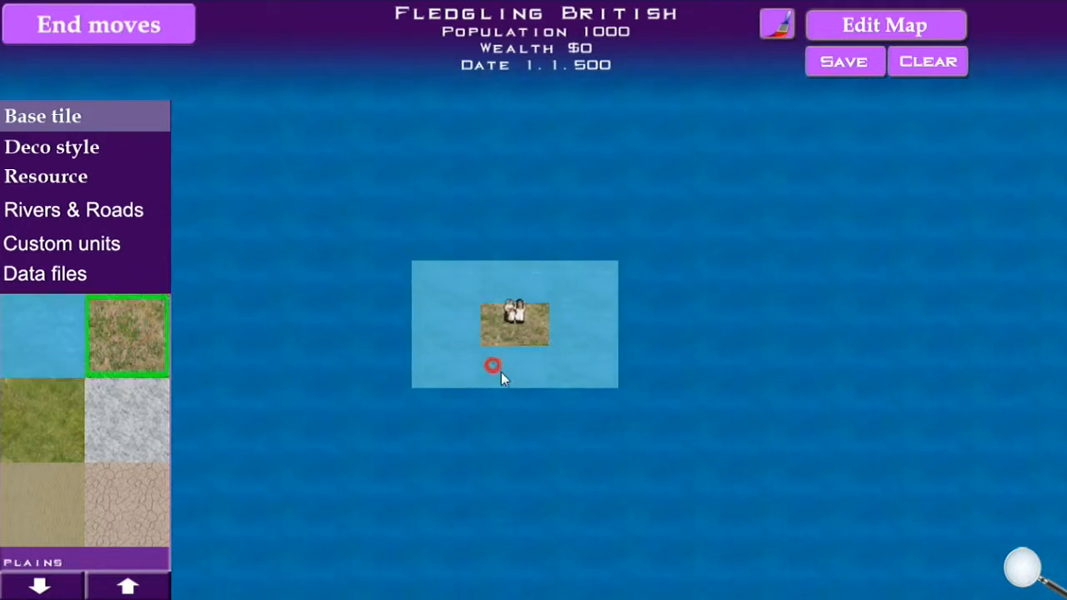
pyautogui.click(703, 454)
pyautogui.click(652, 408)
pyautogui.click(608, 388)
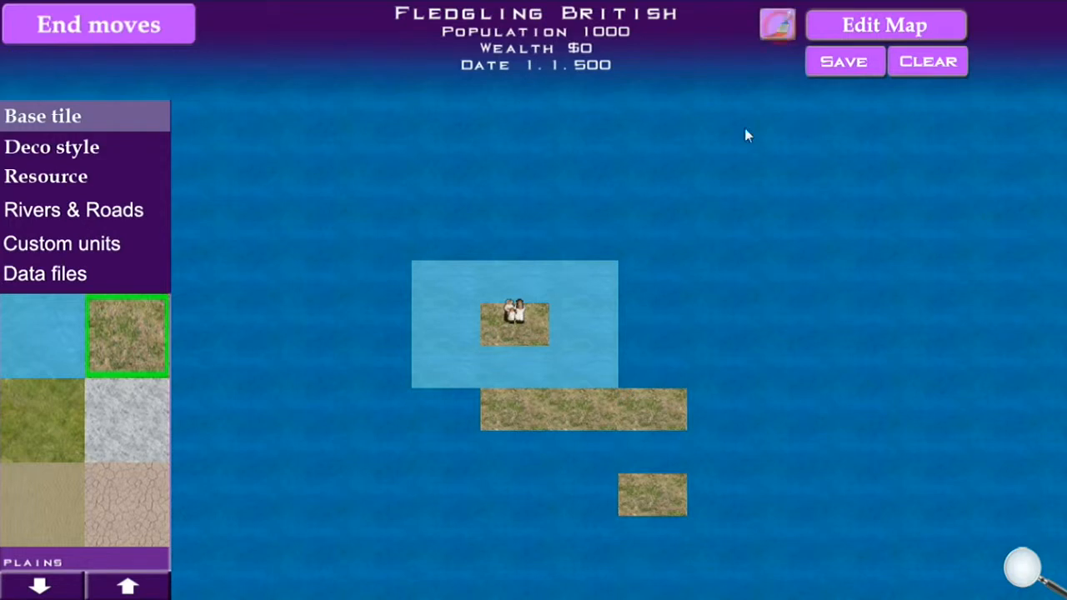
# Step: Brush a large Plains landmass around the settler and a second one south of it, joined by a land bridge in the east
pyautogui.moveTo(555, 374)
pyautogui.mouseDown()
pyautogui.moveTo(530, 442)
pyautogui.moveTo(632, 484)
pyautogui.moveTo(684, 418)
pyautogui.moveTo(838, 456)
pyautogui.moveTo(859, 277)
pyautogui.moveTo(759, 307)
pyautogui.moveTo(751, 480)
pyautogui.moveTo(604, 504)
pyautogui.moveTo(461, 439)
pyautogui.moveTo(341, 439)
pyautogui.moveTo(357, 319)
pyautogui.moveTo(555, 259)
pyautogui.moveTo(664, 426)
pyautogui.moveTo(386, 362)
pyautogui.moveTo(458, 428)
pyautogui.moveTo(399, 208)
pyautogui.moveTo(577, 271)
pyautogui.moveTo(606, 404)
pyautogui.moveTo(444, 201)
pyautogui.moveTo(545, 272)
pyautogui.moveTo(824, 342)
pyautogui.moveTo(718, 263)
pyautogui.moveTo(891, 347)
pyautogui.moveTo(815, 496)
pyautogui.moveTo(704, 497)
pyautogui.moveTo(698, 199)
pyautogui.mouseUp()
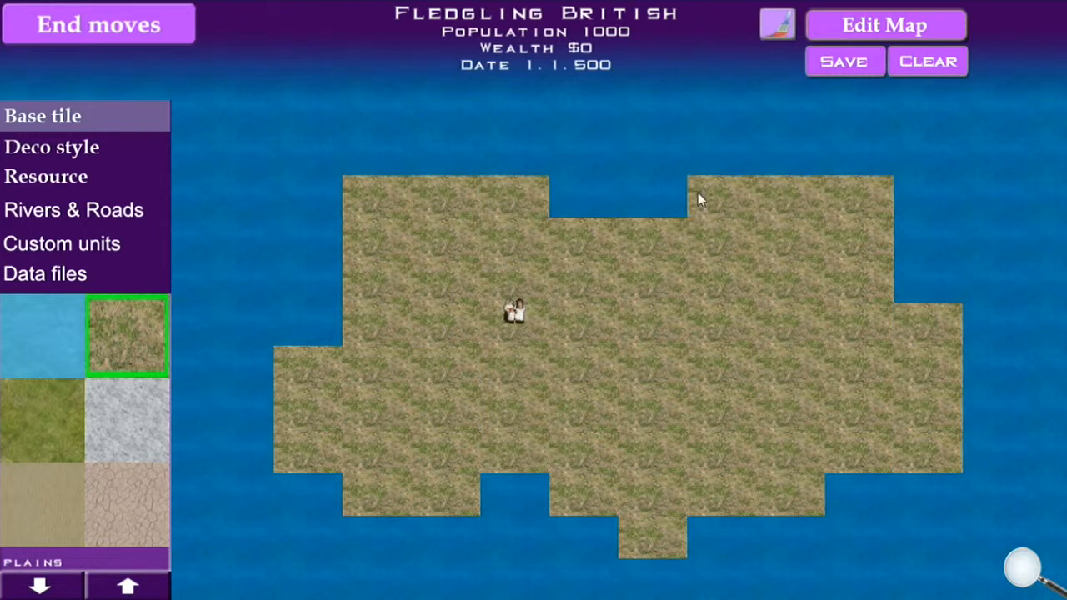
pyautogui.press('Down')
pyautogui.press('Down')
pyautogui.press('Down')
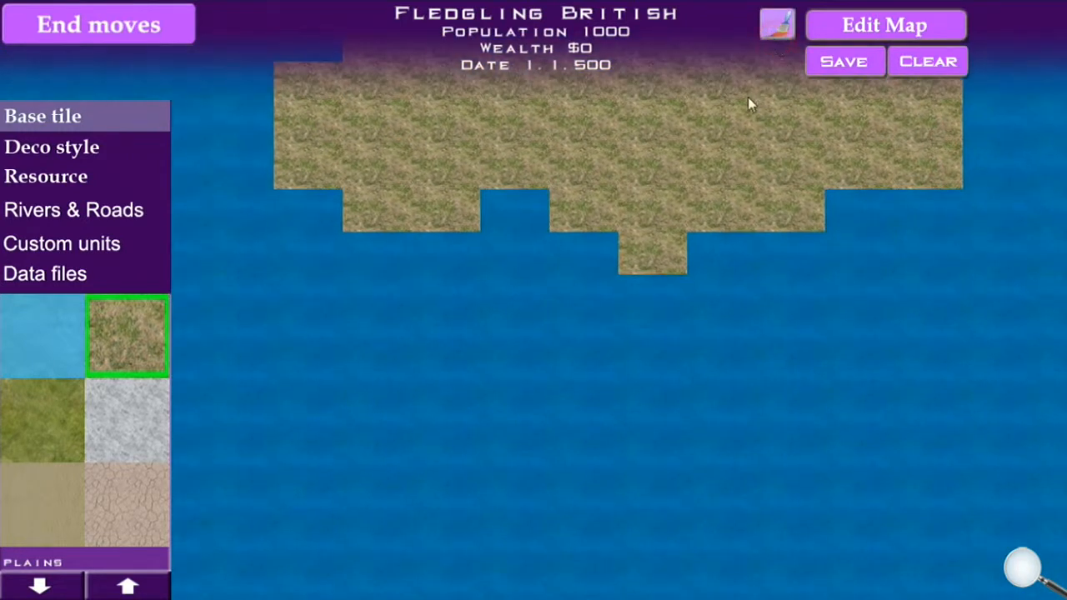
pyautogui.moveTo(713, 224)
pyautogui.mouseDown()
pyautogui.moveTo(780, 461)
pyautogui.moveTo(544, 514)
pyautogui.moveTo(353, 433)
pyautogui.moveTo(318, 471)
pyautogui.moveTo(515, 450)
pyautogui.moveTo(409, 414)
pyautogui.moveTo(631, 420)
pyautogui.moveTo(766, 439)
pyautogui.moveTo(809, 310)
pyautogui.moveTo(846, 309)
pyautogui.moveTo(420, 423)
pyautogui.moveTo(354, 398)
pyautogui.mouseUp()
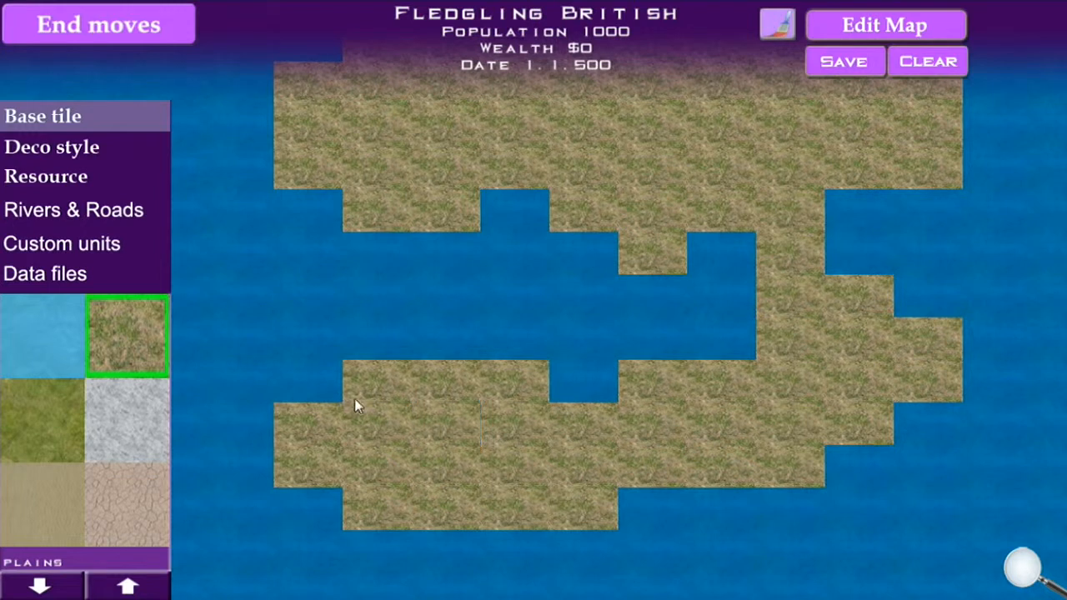
# Step: Brush a separate Plains island in the open ocean east of the joined landmasses
pyautogui.click(768, 37)
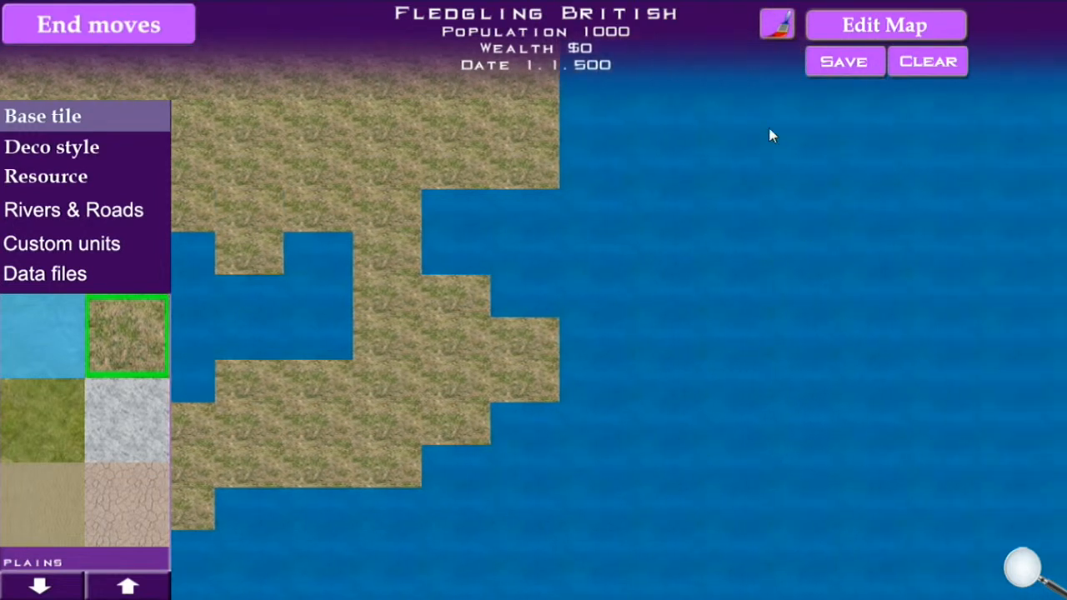
pyautogui.moveTo(856, 306)
pyautogui.mouseDown()
pyautogui.moveTo(862, 449)
pyautogui.moveTo(729, 296)
pyautogui.moveTo(650, 270)
pyautogui.moveTo(887, 339)
pyautogui.moveTo(1024, 434)
pyautogui.moveTo(823, 377)
pyautogui.moveTo(867, 181)
pyautogui.moveTo(829, 181)
pyautogui.moveTo(965, 414)
pyautogui.moveTo(831, 233)
pyautogui.moveTo(773, 227)
pyautogui.moveTo(849, 210)
pyautogui.mouseUp()
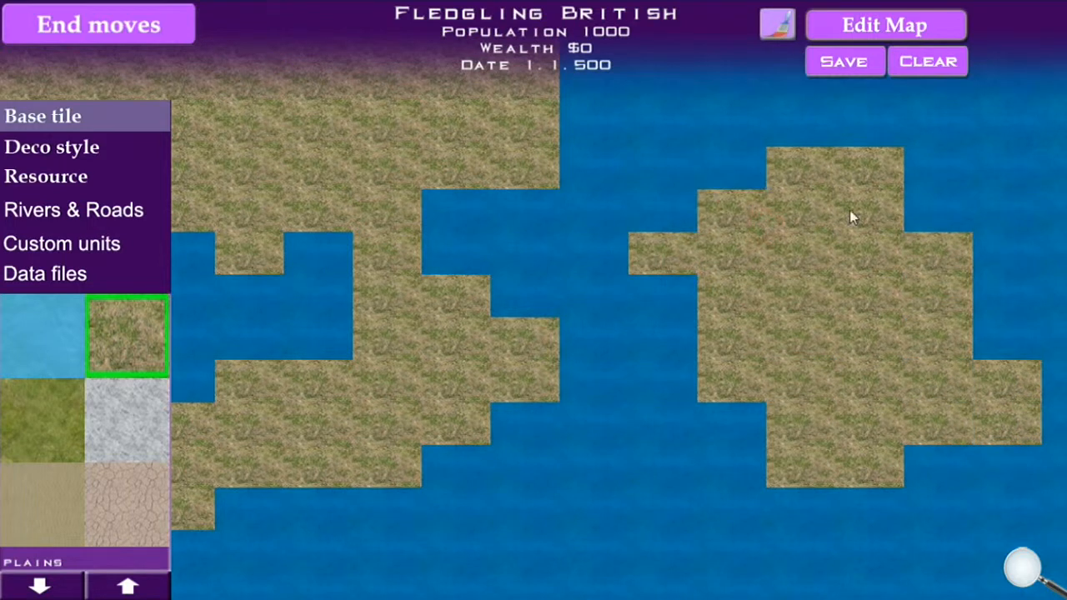
pyautogui.click(778, 28)
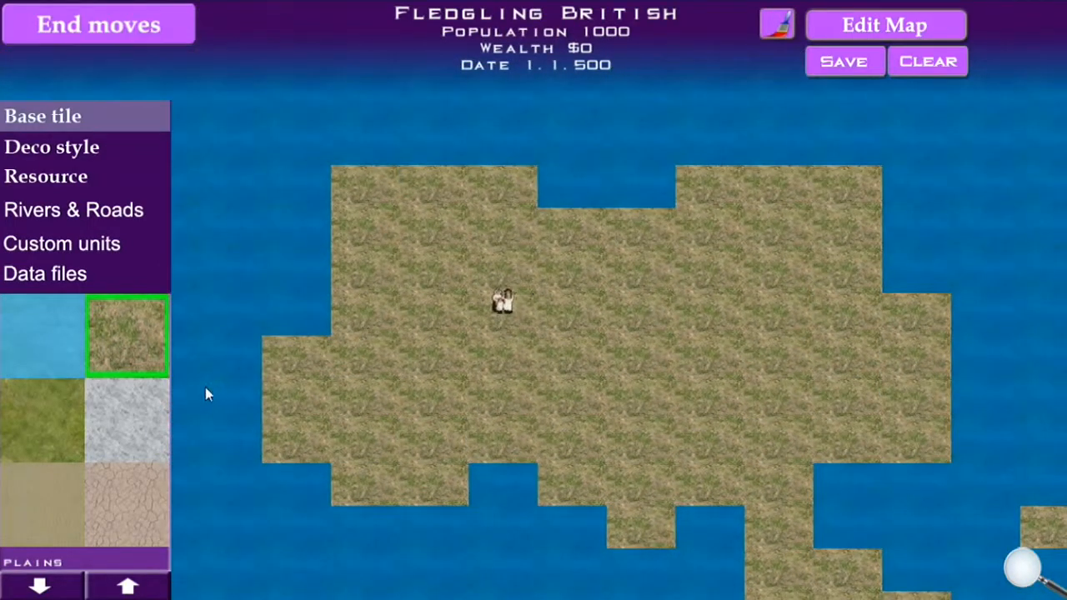
# Step: Replace the northwest corner tile of the northern landmass with a Coastline base tile
pyautogui.click(58, 343)
pyautogui.click(369, 193)
pyautogui.click(103, 389)
# Step: Brush Grasslands over the western, southern and eastern parts of the northern landmass and over the land bridge
pyautogui.click(71, 424)
pyautogui.click(787, 33)
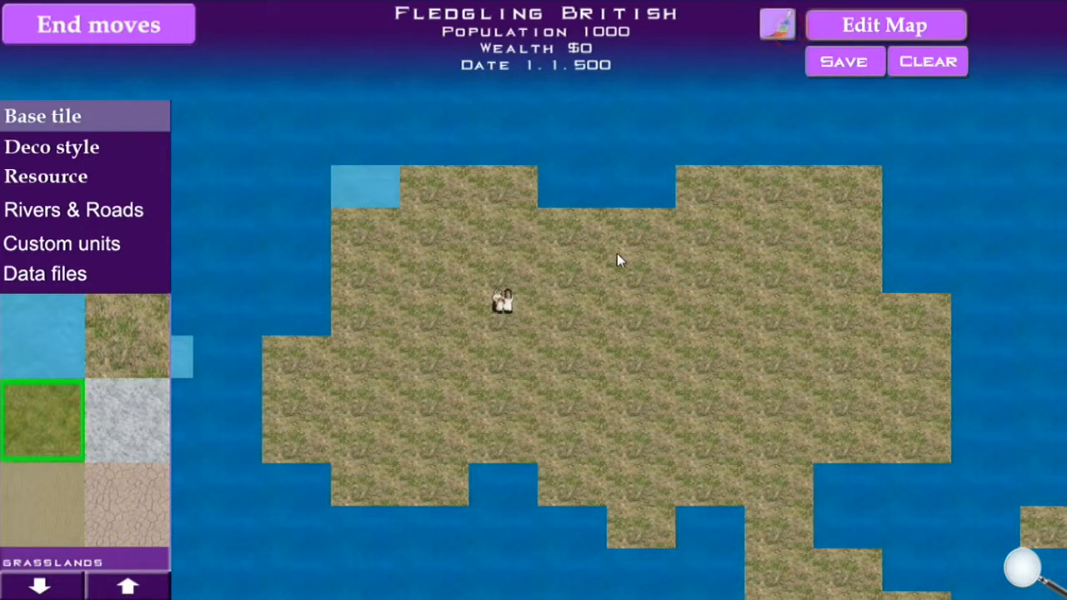
pyautogui.moveTo(359, 329)
pyautogui.mouseDown()
pyautogui.moveTo(351, 367)
pyautogui.moveTo(291, 367)
pyautogui.moveTo(295, 431)
pyautogui.moveTo(399, 483)
pyautogui.moveTo(427, 399)
pyautogui.moveTo(531, 431)
pyautogui.moveTo(592, 482)
pyautogui.moveTo(642, 525)
pyautogui.mouseUp()
pyautogui.moveTo(816, 310)
pyautogui.mouseDown()
pyautogui.moveTo(850, 369)
pyautogui.moveTo(872, 450)
pyautogui.moveTo(905, 338)
pyautogui.moveTo(766, 435)
pyautogui.moveTo(771, 505)
pyautogui.mouseUp()
pyautogui.moveTo(588, 194); pyautogui.dragTo(702, 385)
pyautogui.click(783, 27)
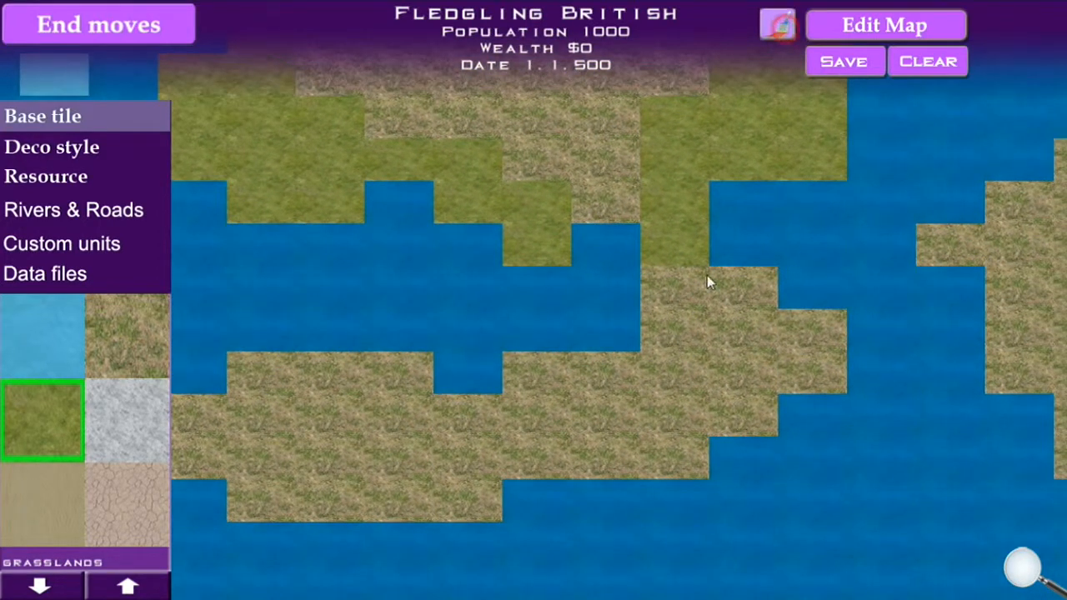
pyautogui.moveTo(685, 336)
pyautogui.mouseDown()
pyautogui.moveTo(731, 320)
pyautogui.moveTo(803, 353)
pyautogui.moveTo(709, 373)
pyautogui.mouseUp()
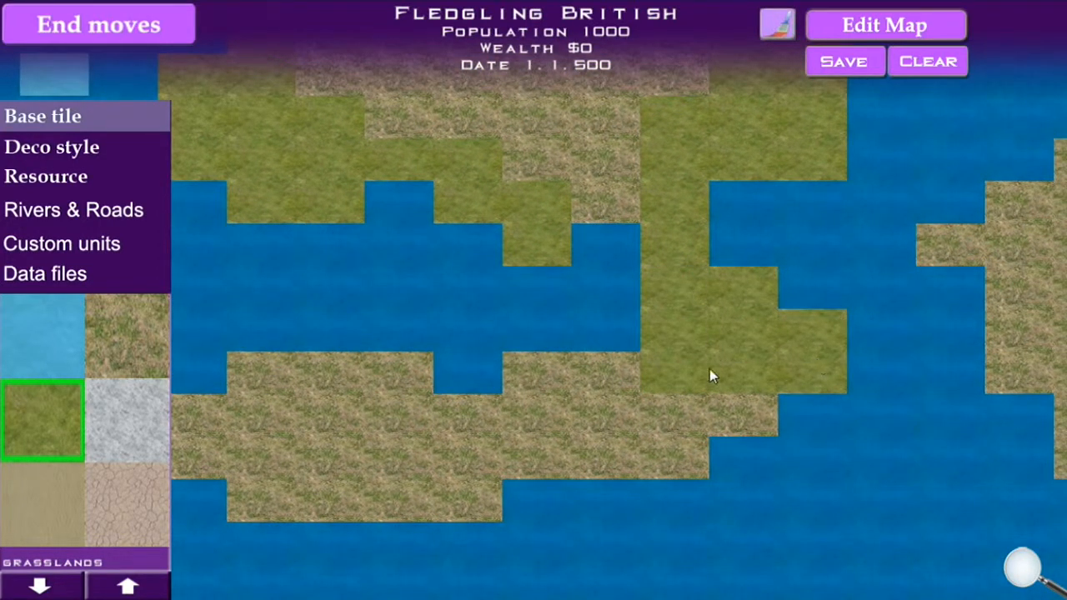
# Step: Brush Arid Wasteland over the eastern part of the southern landmass
pyautogui.click(117, 527)
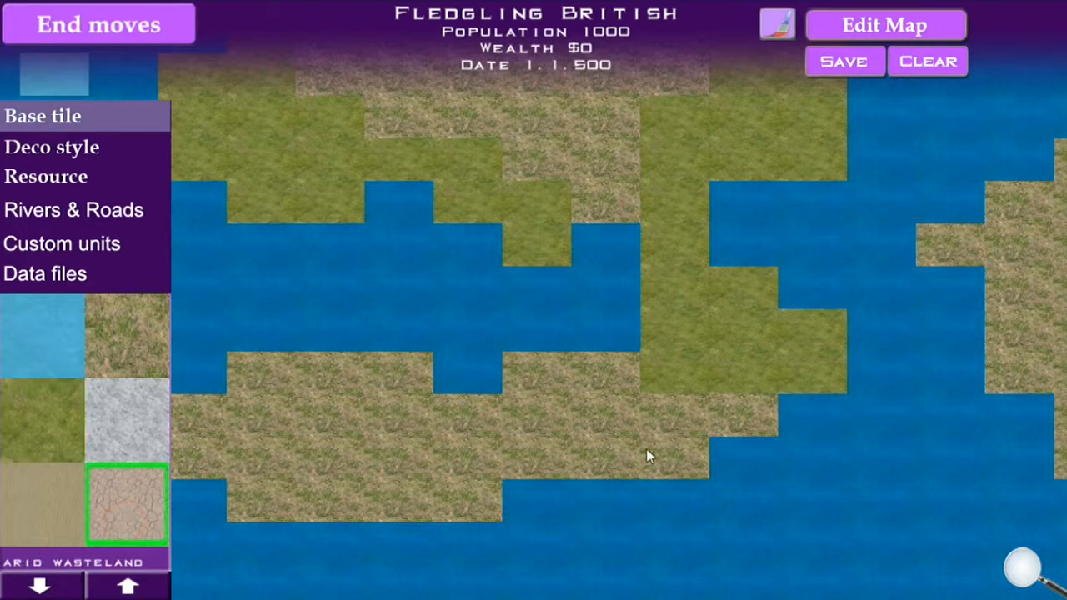
pyautogui.moveTo(713, 417)
pyautogui.mouseDown()
pyautogui.moveTo(593, 430)
pyautogui.moveTo(603, 391)
pyautogui.moveTo(584, 381)
pyautogui.moveTo(548, 426)
pyautogui.moveTo(602, 425)
pyautogui.moveTo(655, 461)
pyautogui.moveTo(536, 463)
pyautogui.mouseUp()
pyautogui.click(469, 426)
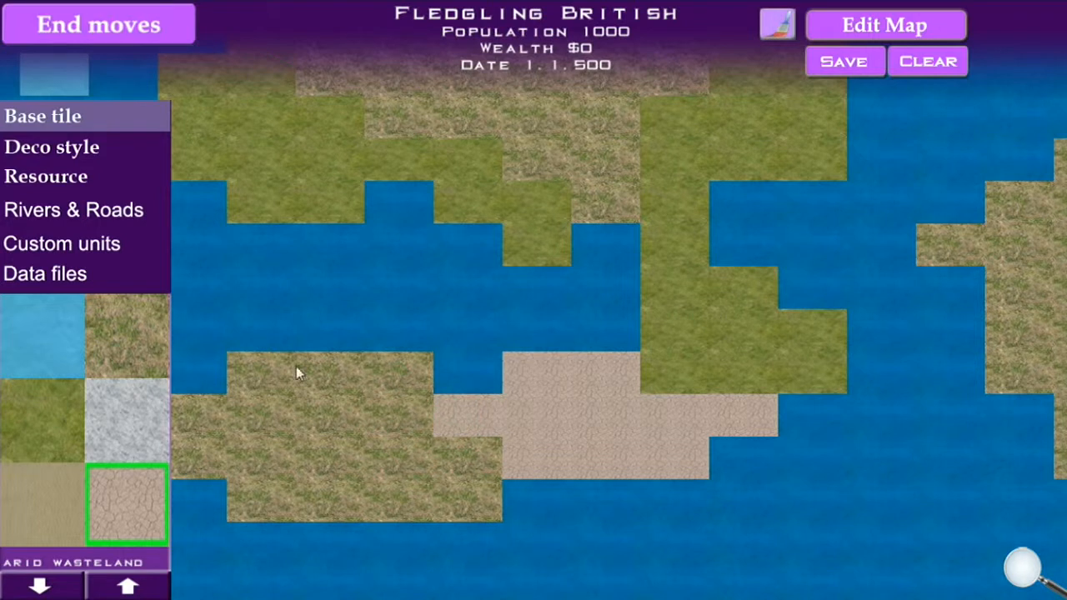
pyautogui.click(784, 27)
# Step: Place a Plains tile at the southern landmass's northwest corner and replace it with Coastline
pyautogui.press('Left')
pyautogui.click(138, 328)
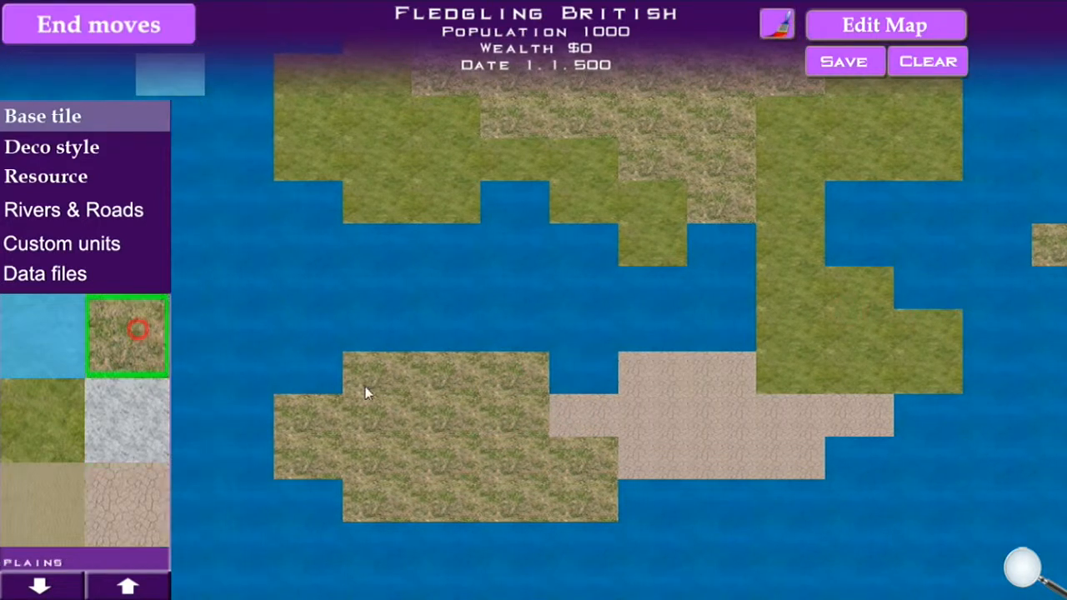
pyautogui.click(320, 376)
pyautogui.click(21, 341)
pyautogui.click(294, 372)
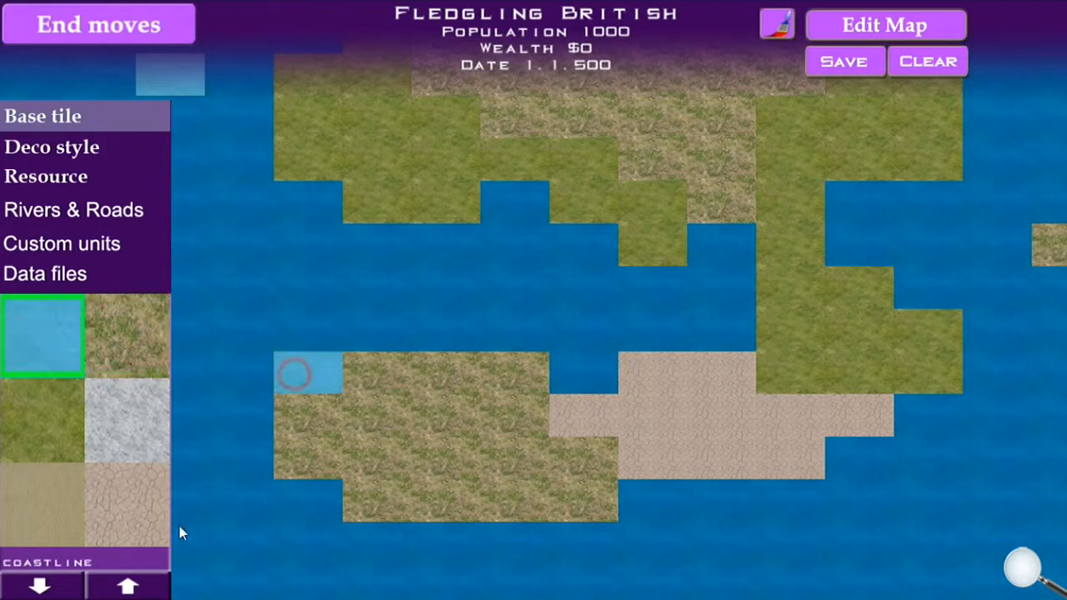
# Step: Brush Swampland over the eastern part of the separate Plains island
pyautogui.click(42, 587)
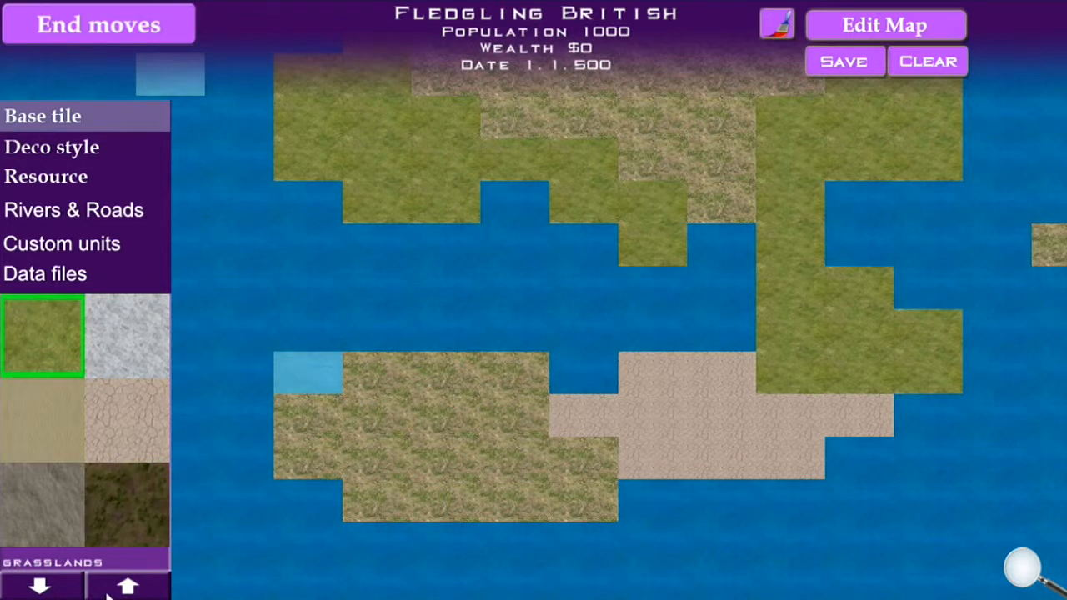
pyautogui.click(133, 525)
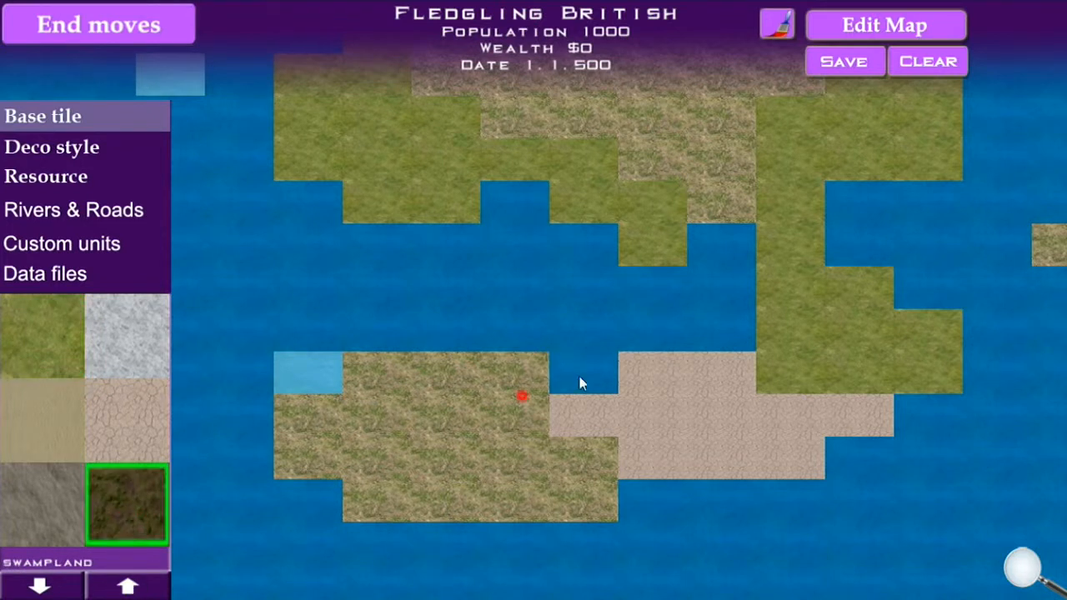
pyautogui.moveTo(579, 377); pyautogui.dragTo(904, 226)
pyautogui.moveTo(702, 297); pyautogui.dragTo(934, 498)
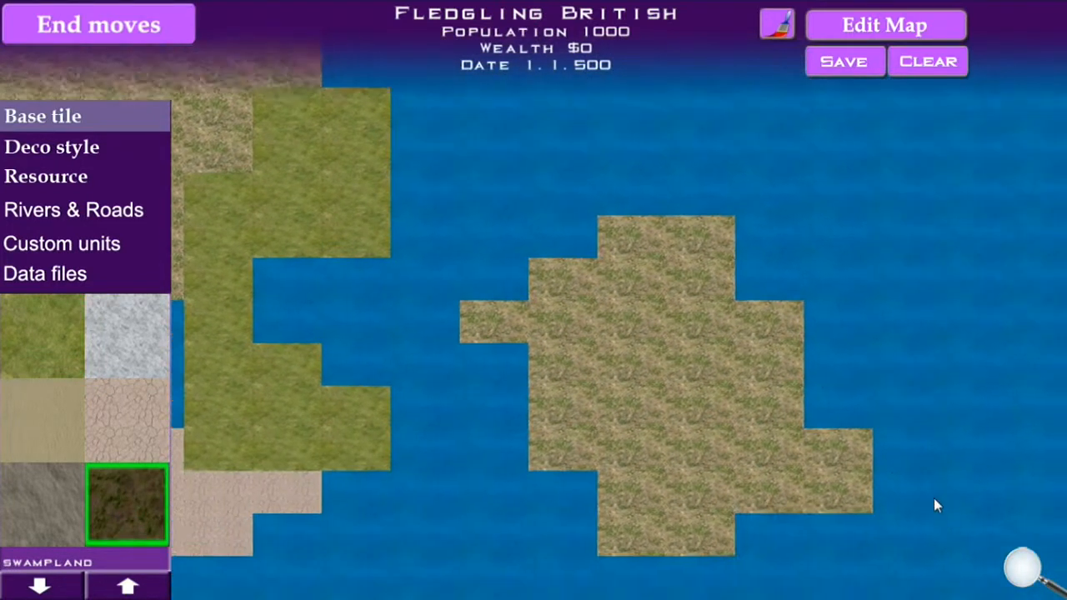
pyautogui.click(777, 25)
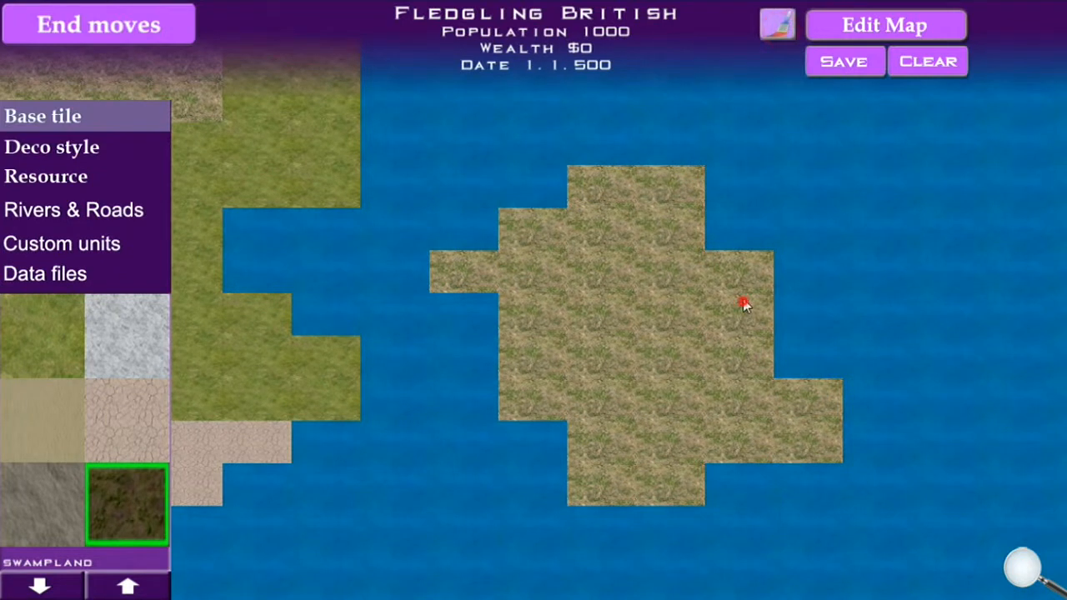
pyautogui.moveTo(743, 303)
pyautogui.mouseDown()
pyautogui.moveTo(683, 321)
pyautogui.moveTo(662, 282)
pyautogui.moveTo(677, 379)
pyautogui.moveTo(812, 419)
pyautogui.mouseUp()
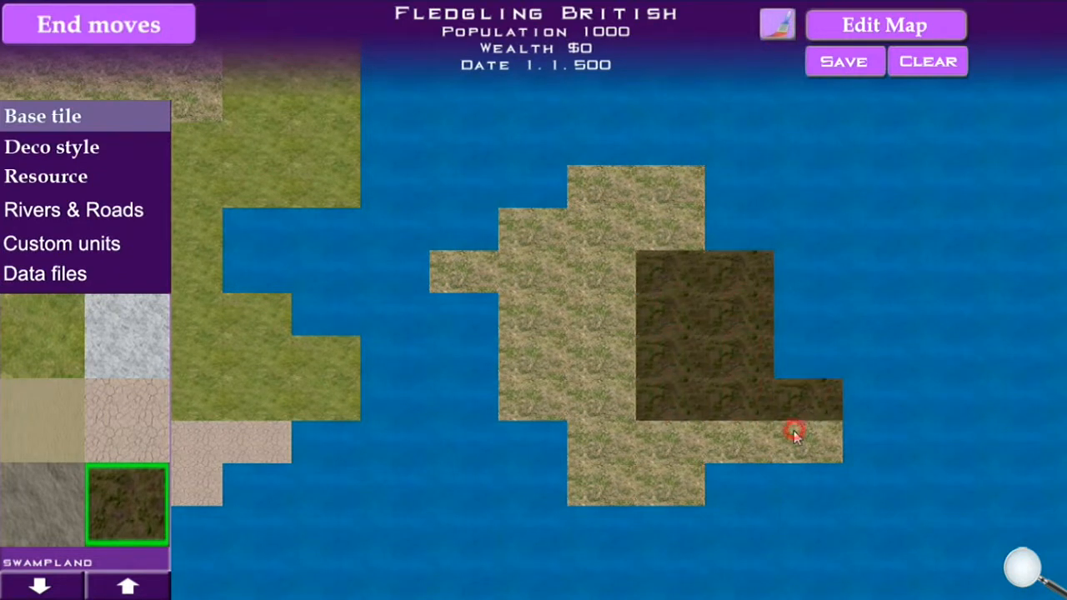
# Step: Extend the Swampland onto the tile at the separate island's southeastern corner
pyautogui.click(794, 434)
pyautogui.click(778, 25)
# Step: Paint Desert tiles along the northern coast of the northern landmass, south and east of the inlet and one row further inland
pyautogui.moveTo(883, 300)
pyautogui.mouseDown()
pyautogui.moveTo(425, 224)
pyautogui.moveTo(432, 166)
pyautogui.mouseUp()
pyautogui.moveTo(621, 423); pyautogui.dragTo(793, 222)
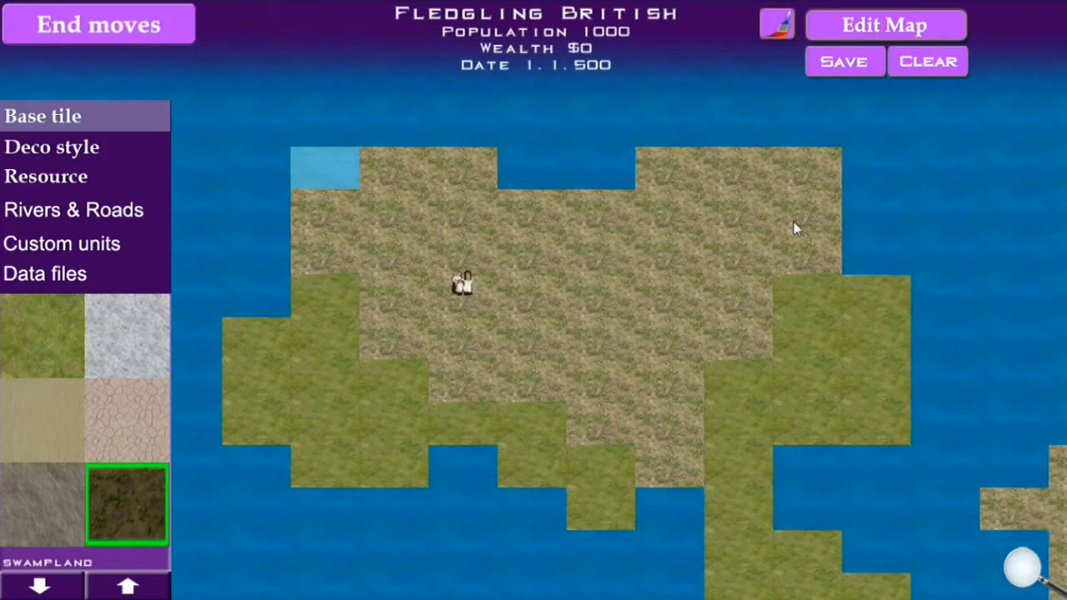
pyautogui.click(45, 446)
pyautogui.click(648, 177)
pyautogui.click(601, 200)
pyautogui.click(605, 219)
pyautogui.click(728, 166)
pyautogui.click(600, 211)
pyautogui.click(537, 215)
pyautogui.click(600, 213)
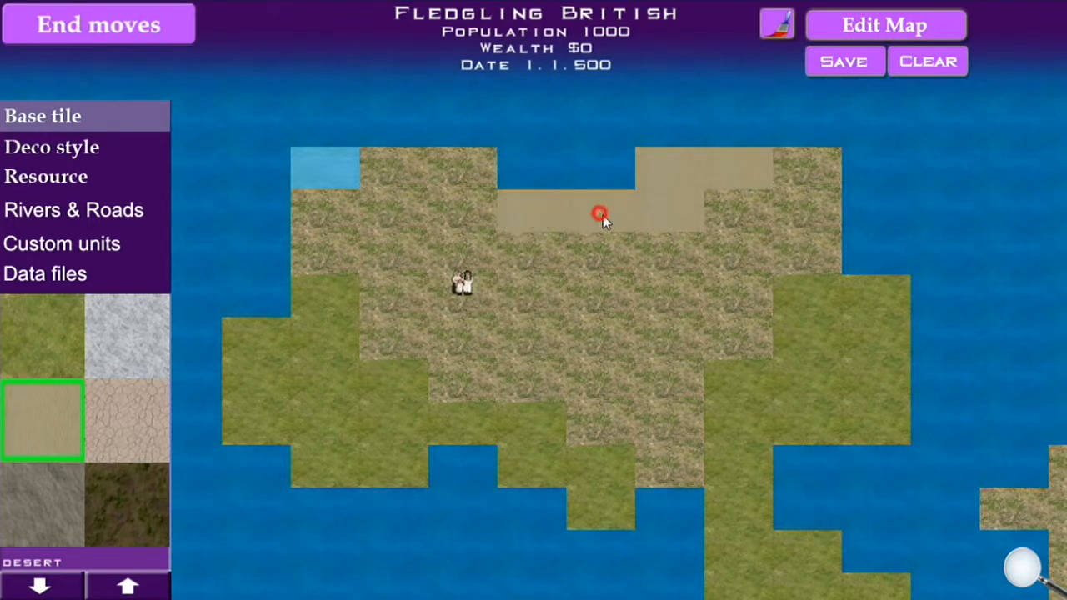
pyautogui.click(633, 254)
pyautogui.click(654, 256)
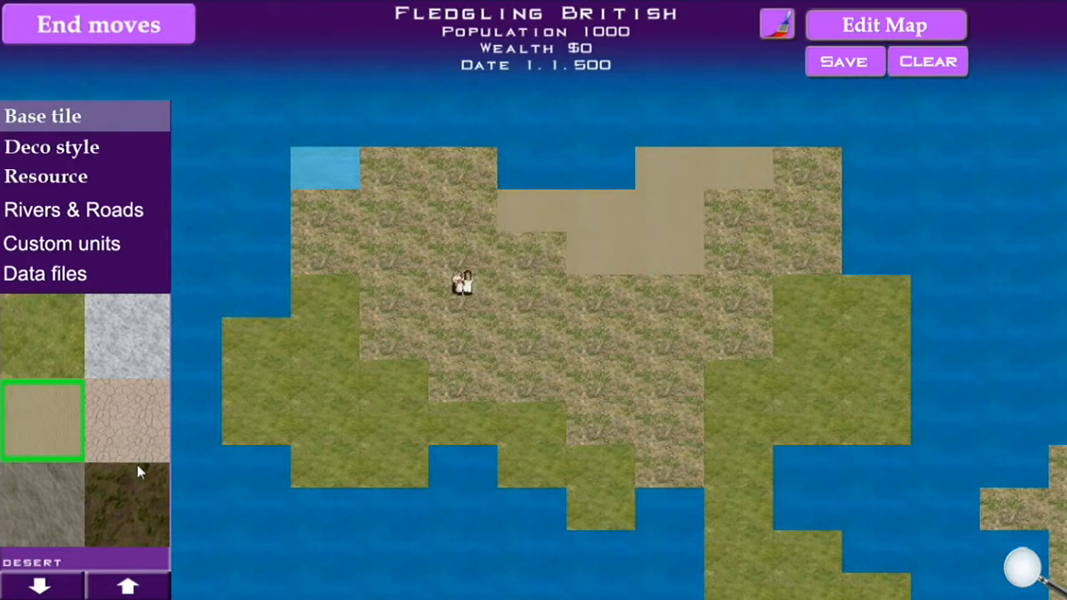
# Step: Open the decoration styles and look over the northern and southern landmasses
pyautogui.click(774, 25)
pyautogui.click(776, 25)
pyautogui.moveTo(526, 128); pyautogui.dragTo(1015, 439)
pyautogui.moveTo(845, 386); pyautogui.dragTo(426, 165)
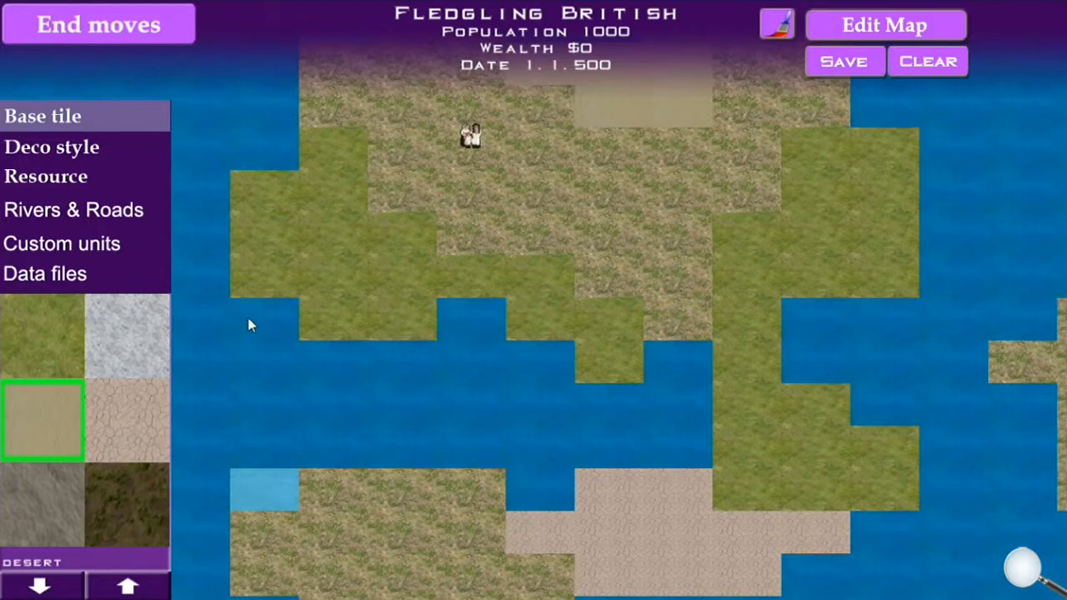
pyautogui.click(50, 150)
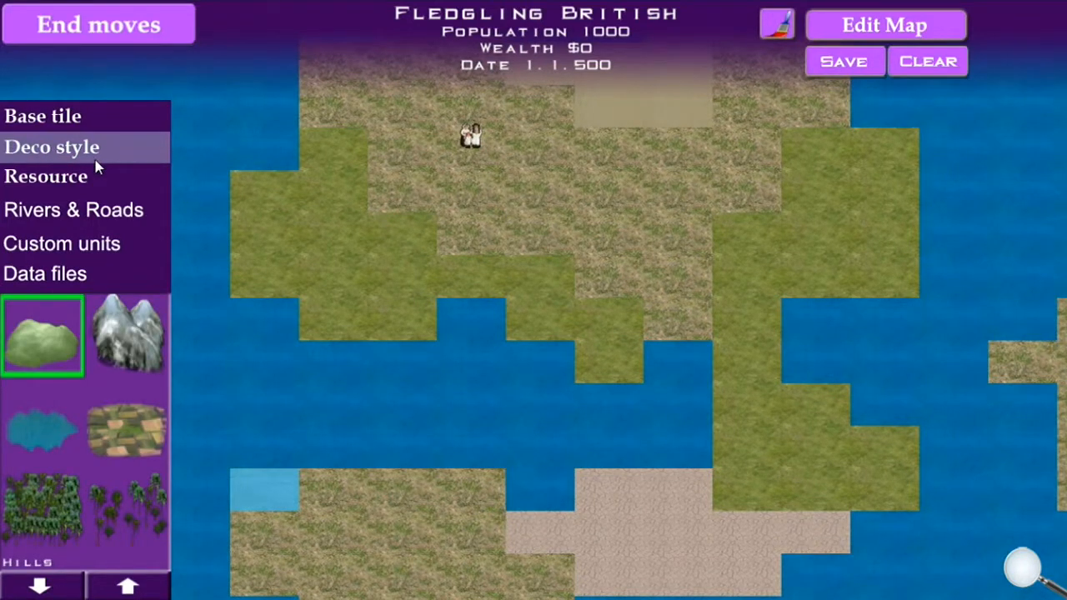
pyautogui.moveTo(486, 368); pyautogui.dragTo(754, 167)
pyautogui.moveTo(890, 363); pyautogui.dragTo(634, 184)
pyautogui.moveTo(555, 209); pyautogui.dragTo(437, 374)
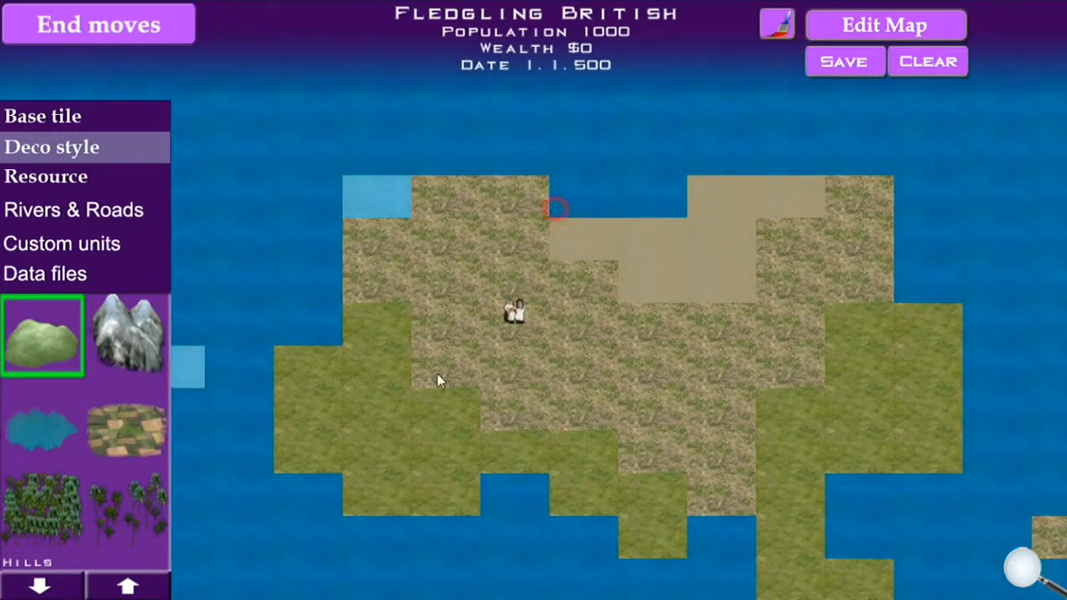
pyautogui.moveTo(529, 214); pyautogui.dragTo(879, 422)
pyautogui.moveTo(874, 370); pyautogui.dragTo(528, 512)
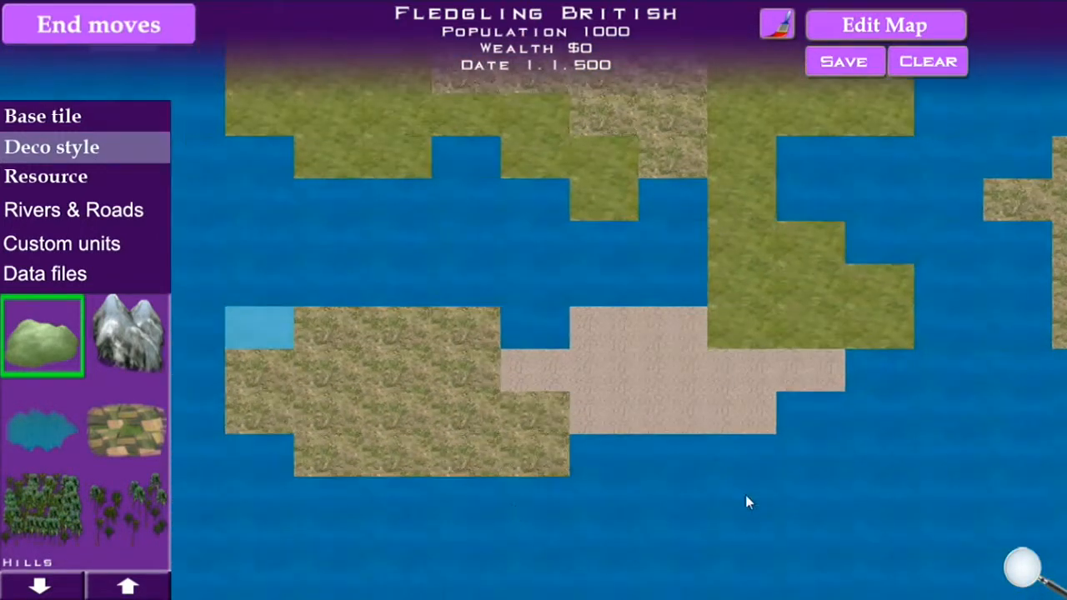
pyautogui.moveTo(746, 496); pyautogui.dragTo(609, 320)
pyautogui.moveTo(587, 423); pyautogui.dragTo(683, 260)
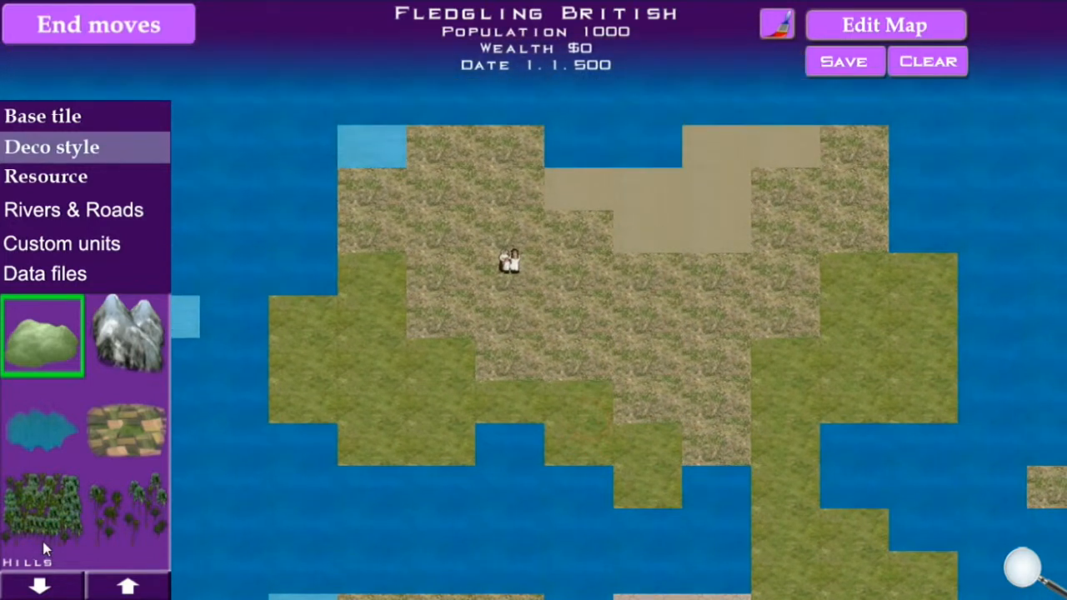
# Step: Place Mountains on the two Plains tiles directly south of the desert
pyautogui.click(125, 587)
pyautogui.click(116, 312)
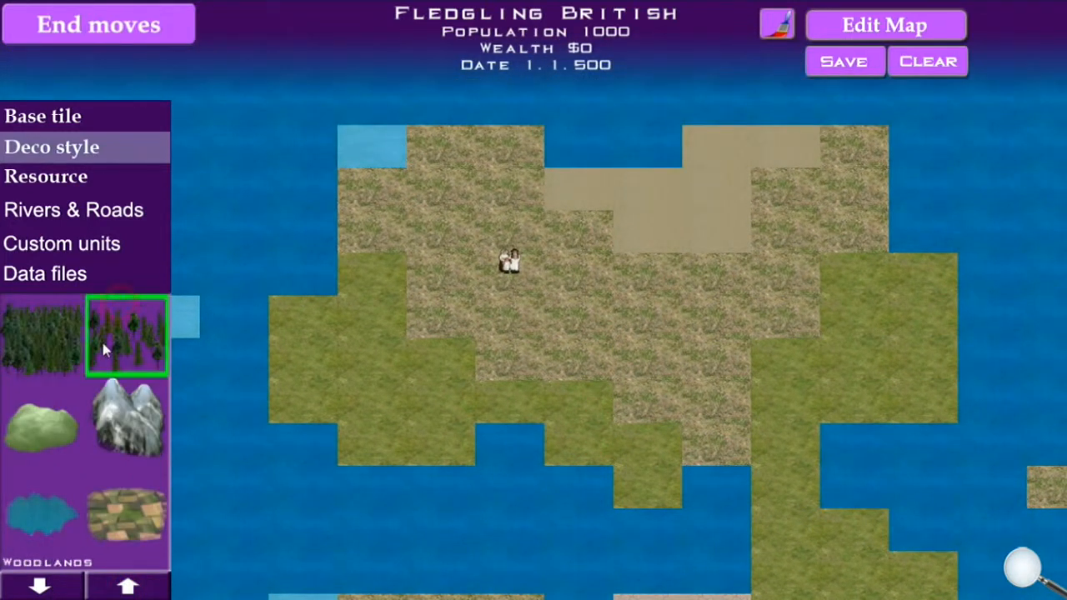
pyautogui.click(59, 345)
pyautogui.click(60, 416)
pyautogui.click(115, 455)
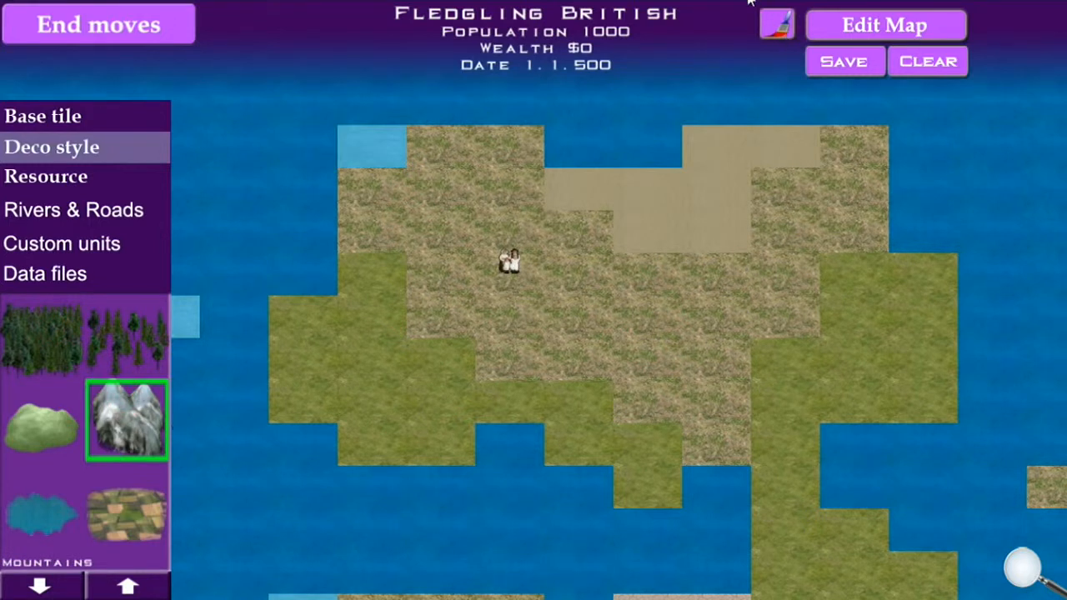
pyautogui.click(708, 283)
pyautogui.click(657, 278)
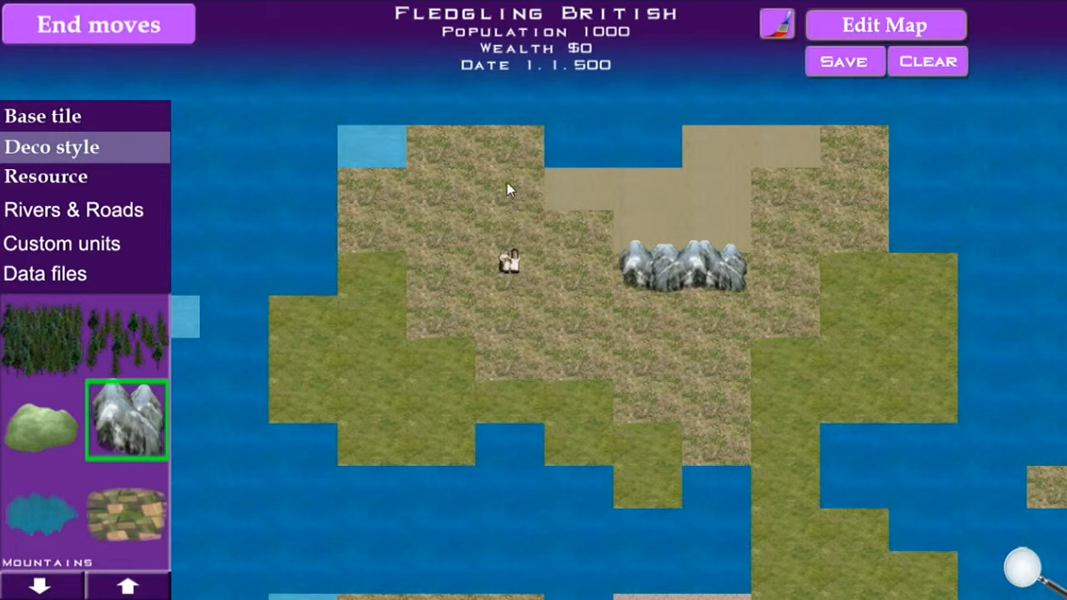
# Step: Brush Mountains across the plains in the middle of the northern landmass
pyautogui.moveTo(764, 244); pyautogui.dragTo(718, 194)
pyautogui.click(781, 27)
pyautogui.moveTo(614, 269)
pyautogui.mouseDown()
pyautogui.moveTo(464, 161)
pyautogui.moveTo(494, 232)
pyautogui.moveTo(542, 291)
pyautogui.moveTo(638, 288)
pyautogui.moveTo(634, 261)
pyautogui.mouseUp()
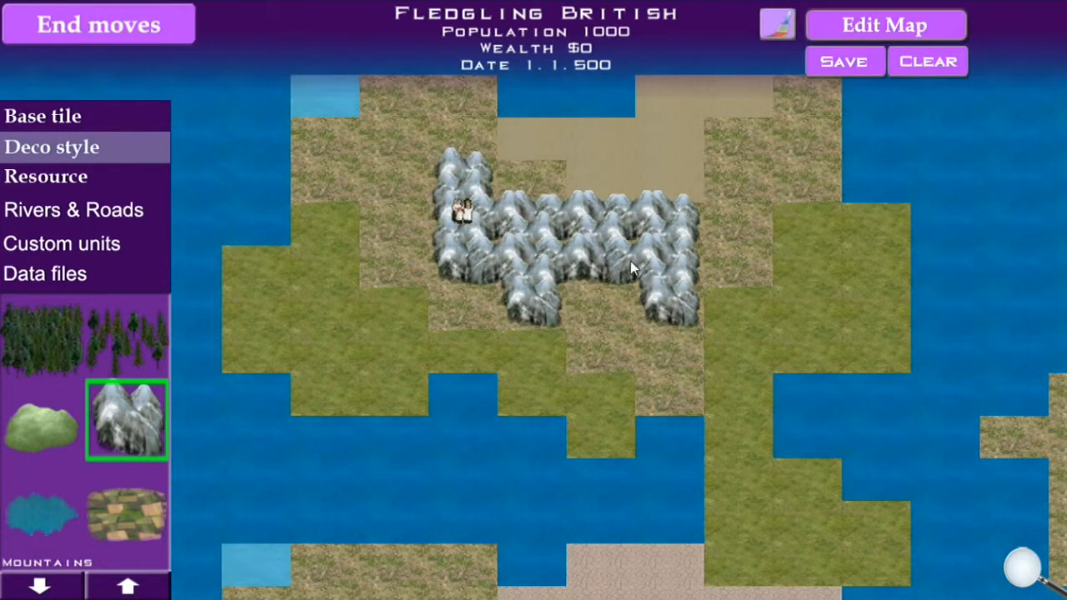
# Step: Brush Plains over the surplus mountains, keeping only the two mountain tiles directly south of the desert
pyautogui.click(64, 119)
pyautogui.click(107, 341)
pyautogui.moveTo(655, 295)
pyautogui.mouseDown()
pyautogui.moveTo(641, 264)
pyautogui.moveTo(565, 265)
pyautogui.moveTo(541, 288)
pyautogui.moveTo(656, 300)
pyautogui.moveTo(478, 267)
pyautogui.moveTo(506, 215)
pyautogui.mouseUp()
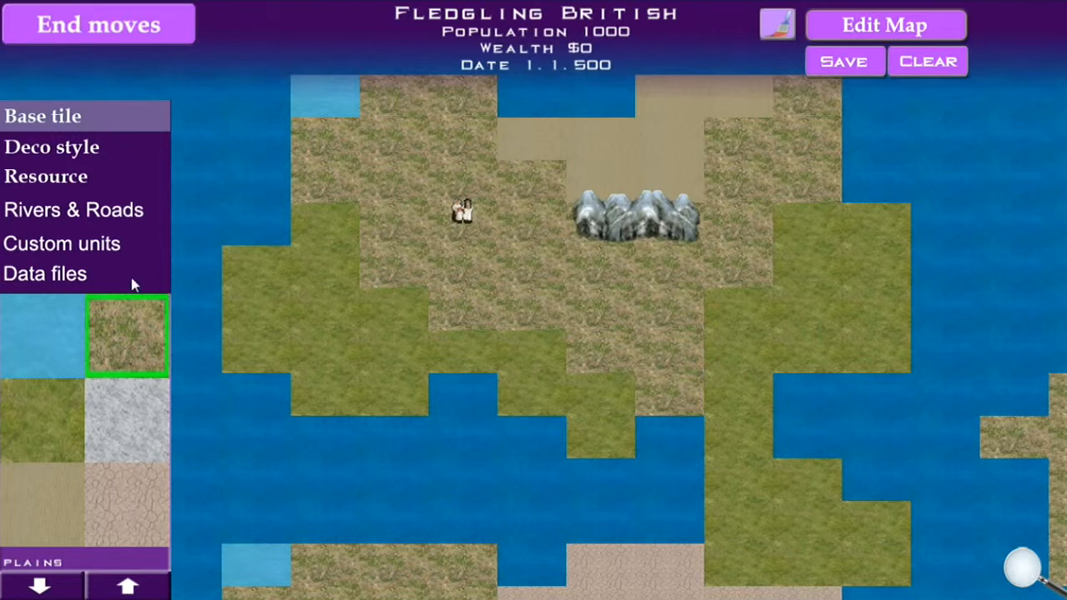
# Step: Place single Mountains tiles in the northwestern and southern plains of the northern landmass
pyautogui.click(67, 147)
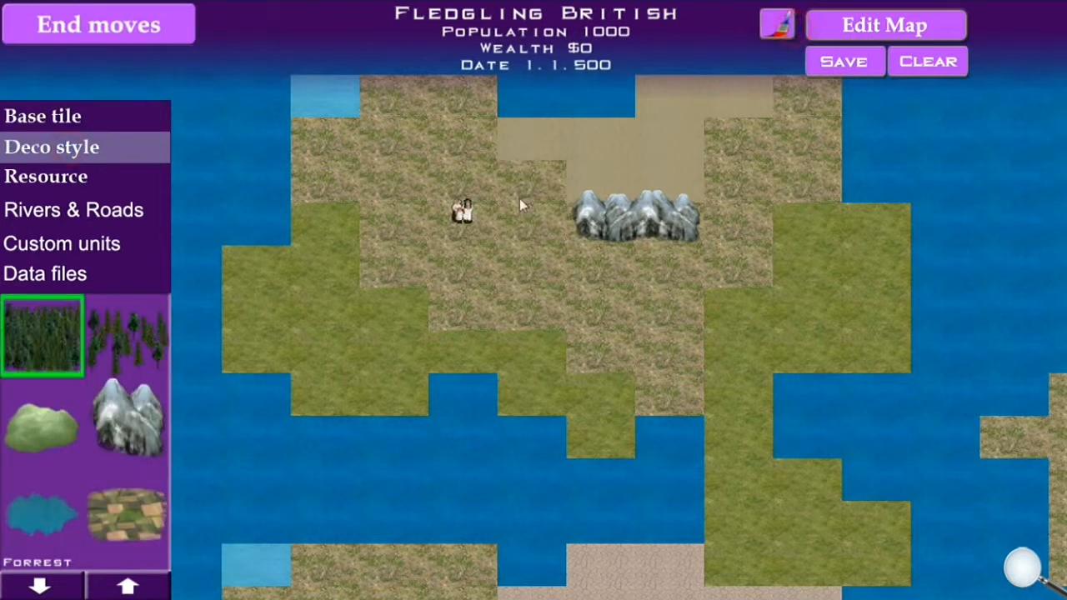
pyautogui.click(134, 429)
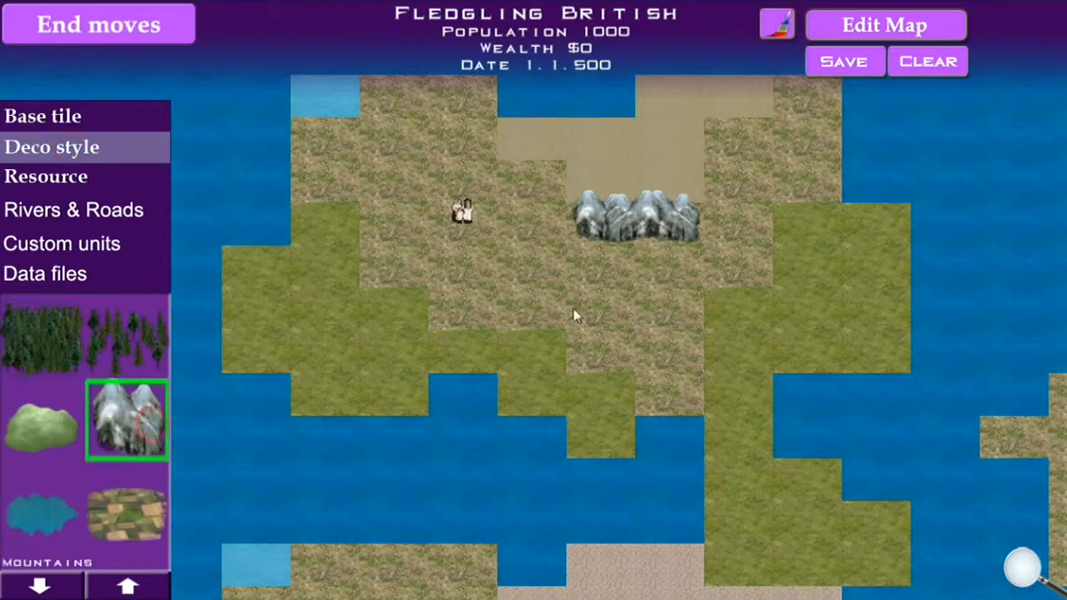
pyautogui.click(387, 179)
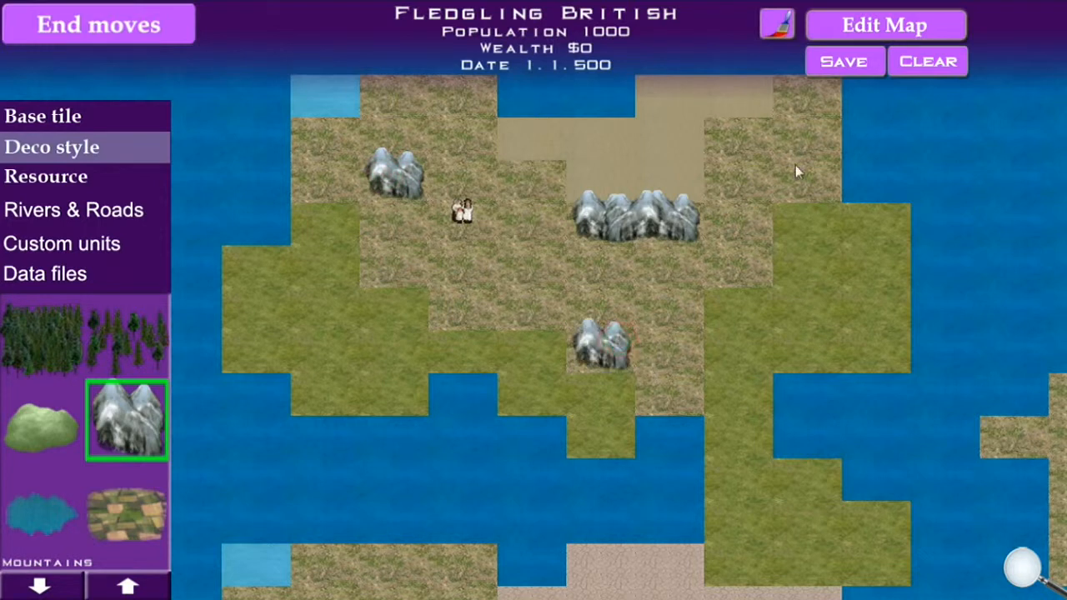
# Step: Place Mountains on four Plains tiles of the separate island: one north, one west and two at its southern end
pyautogui.moveTo(490, 164); pyautogui.dragTo(1032, 450)
pyautogui.click(724, 270)
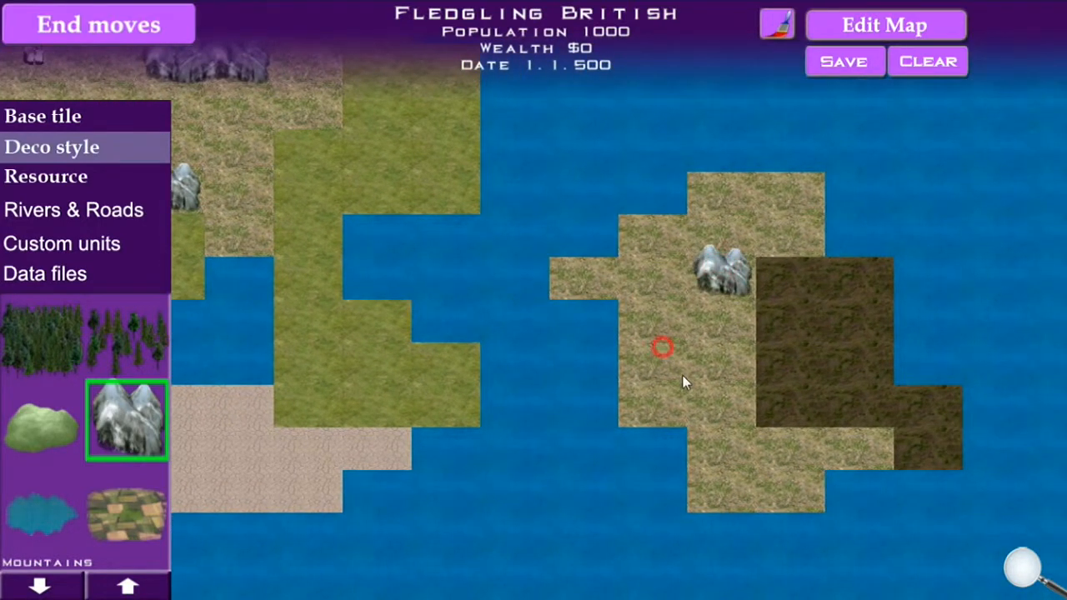
pyautogui.click(655, 352)
pyautogui.click(759, 450)
pyautogui.click(797, 486)
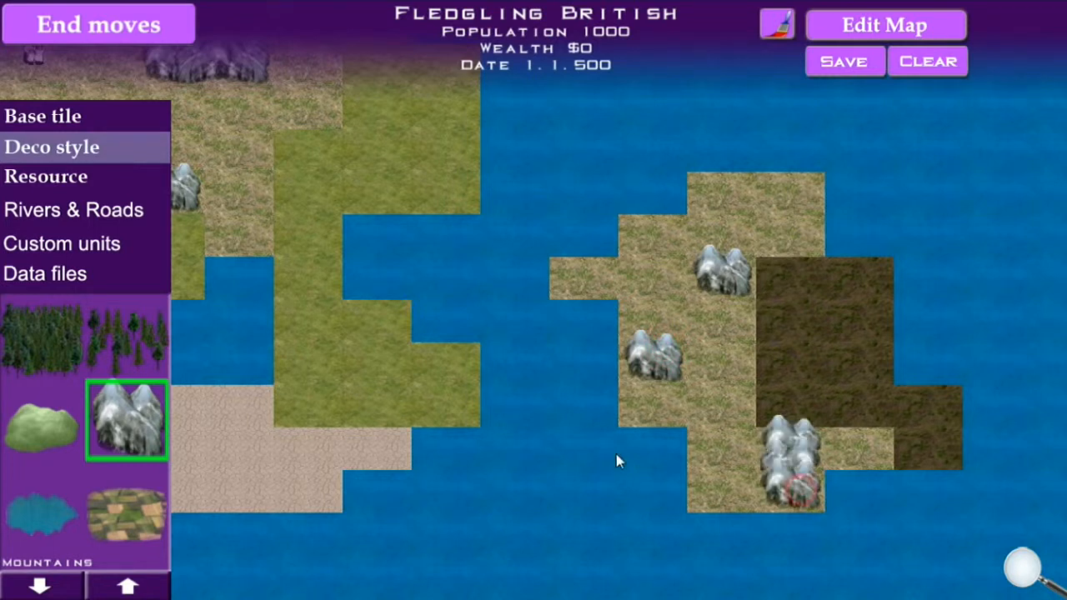
# Step: Place Mountains in an L shape on three tiles in the northern part of the southern landmass
pyautogui.moveTo(648, 382); pyautogui.dragTo(496, 351)
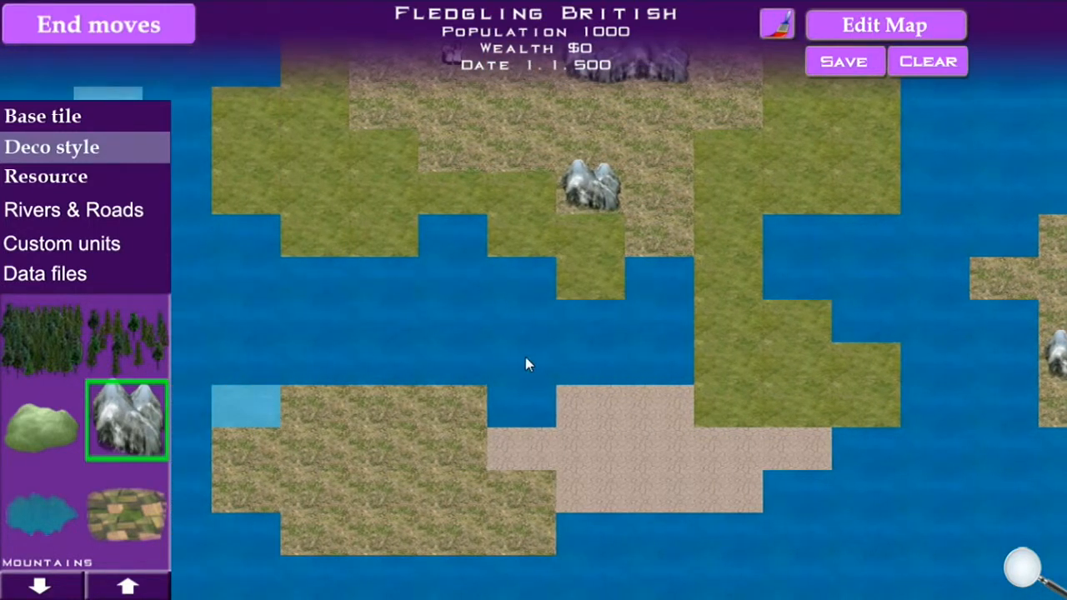
pyautogui.click(371, 416)
pyautogui.click(458, 453)
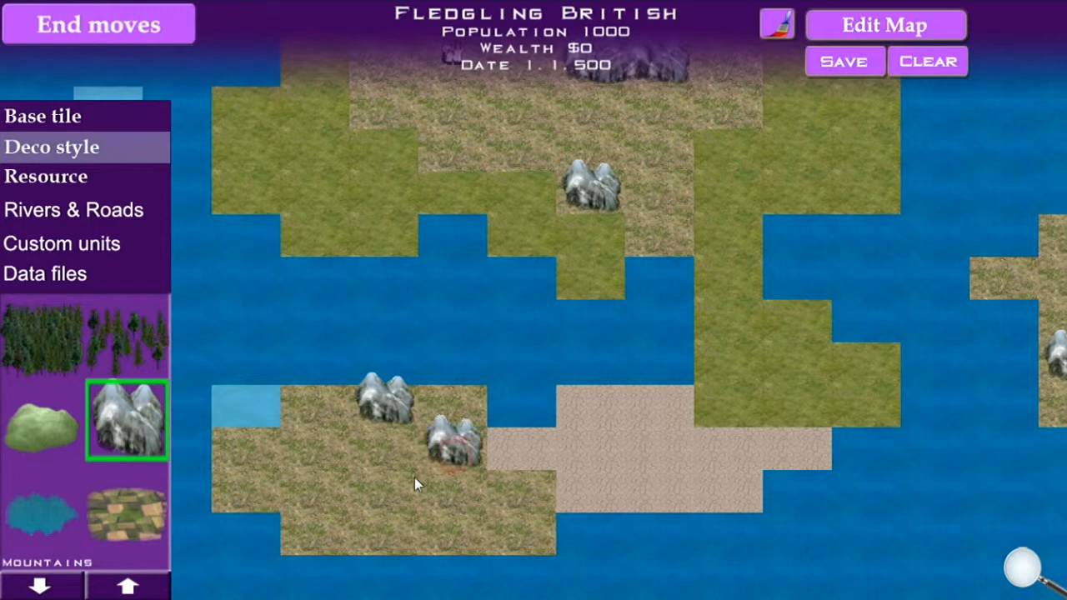
pyautogui.click(398, 443)
# Step: Place Hills on Grasslands tiles in the west and east of the northern landmass and on the land bridge
pyautogui.moveTo(584, 442); pyautogui.dragTo(599, 308)
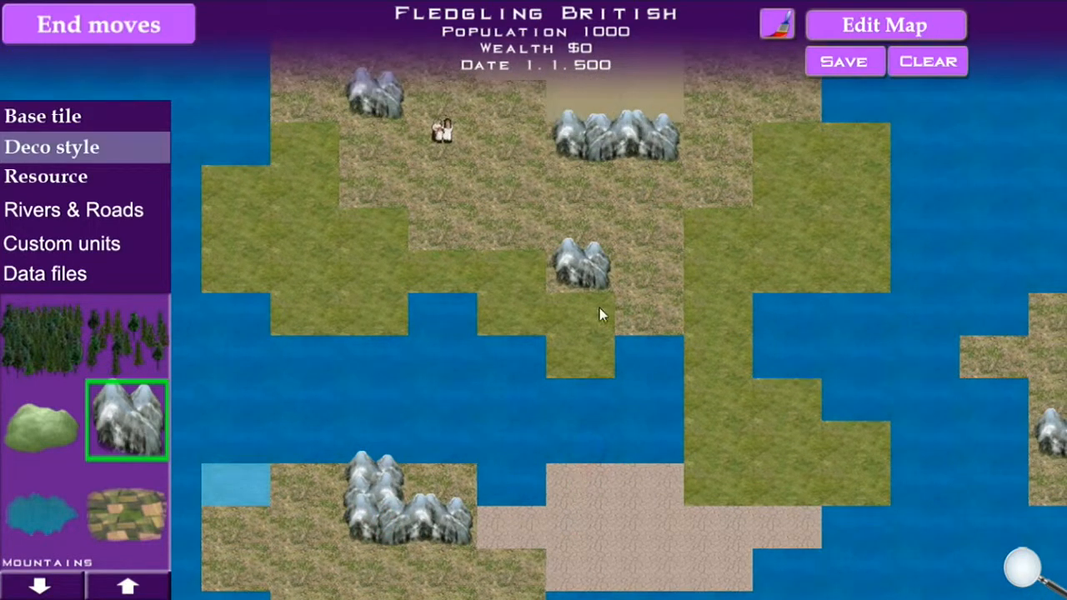
pyautogui.click(33, 454)
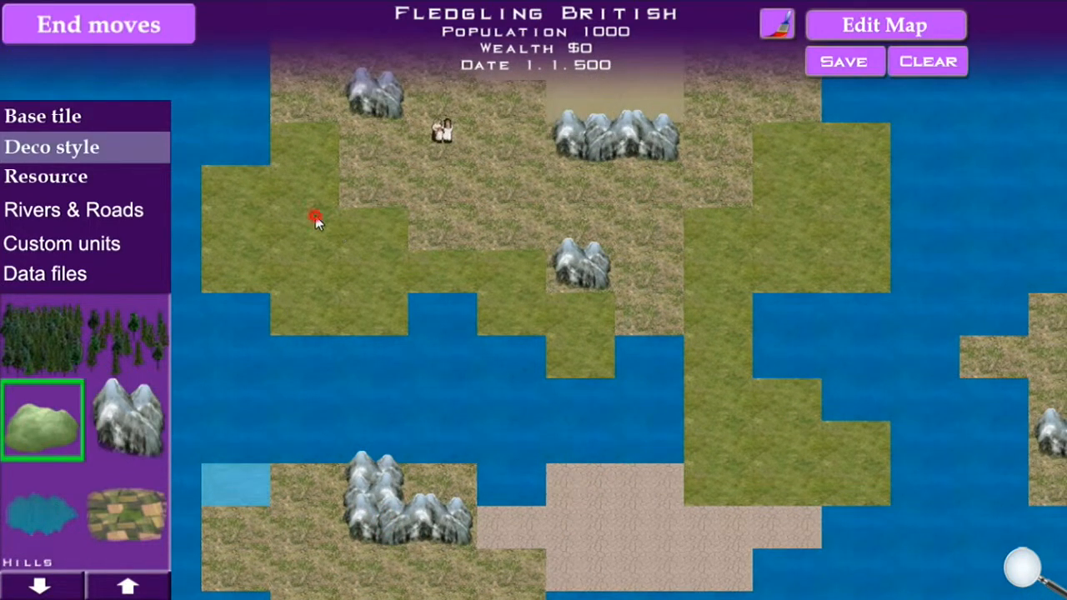
pyautogui.click(373, 224)
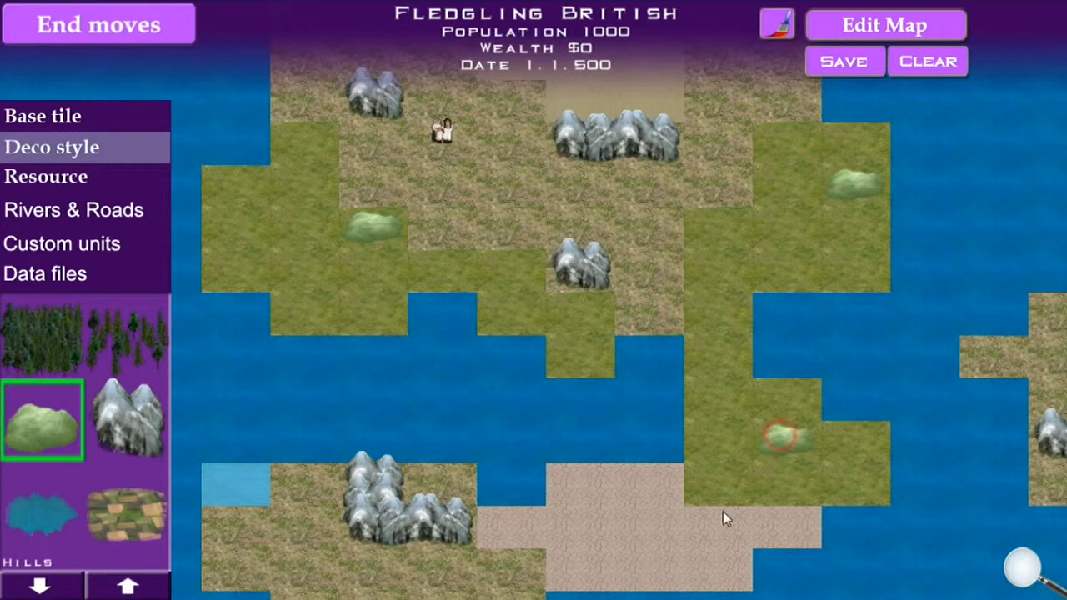
# Step: Place a Lake in the central plains of the northern landmass and two more on the separate island
pyautogui.moveTo(759, 342); pyautogui.dragTo(802, 453)
pyautogui.click(46, 509)
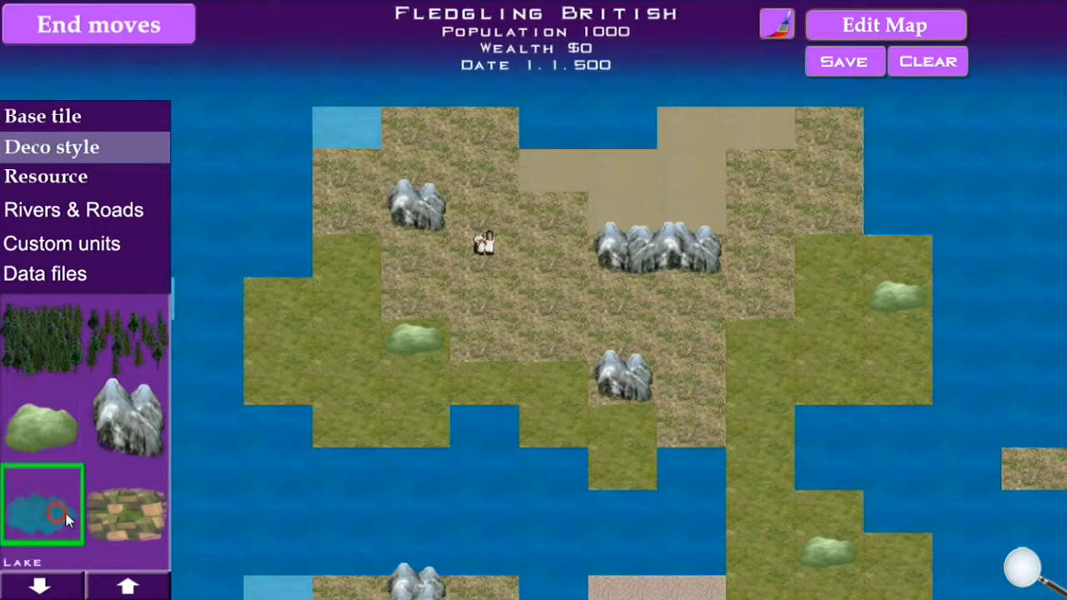
pyautogui.click(548, 309)
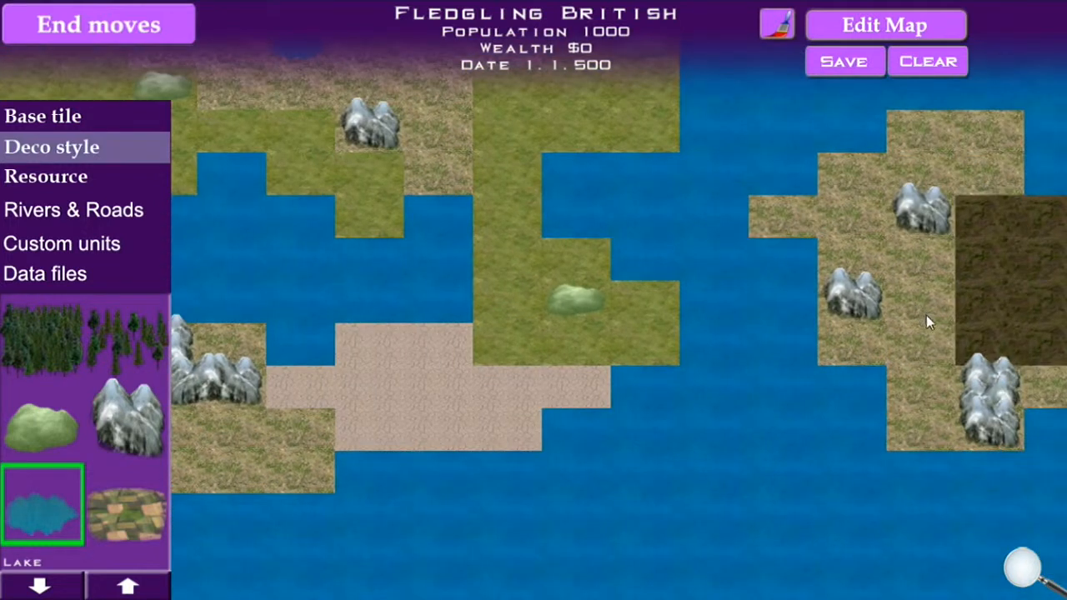
pyautogui.click(927, 321)
pyautogui.click(985, 171)
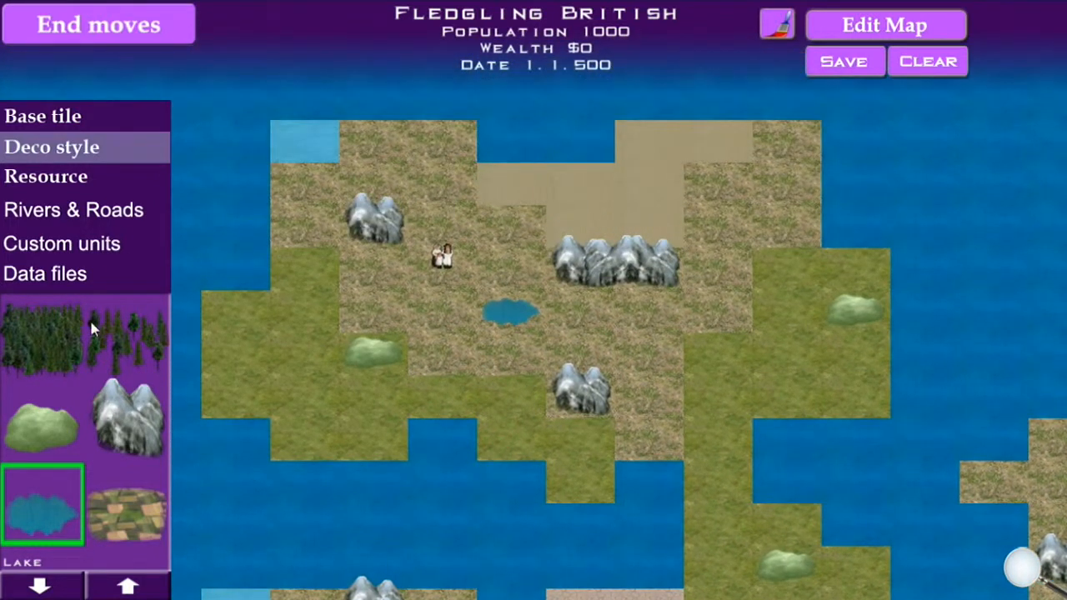
# Step: Brush Woodlands over the western and eastern grasslands and around the southern mountain of the northern landmass
pyautogui.click(147, 365)
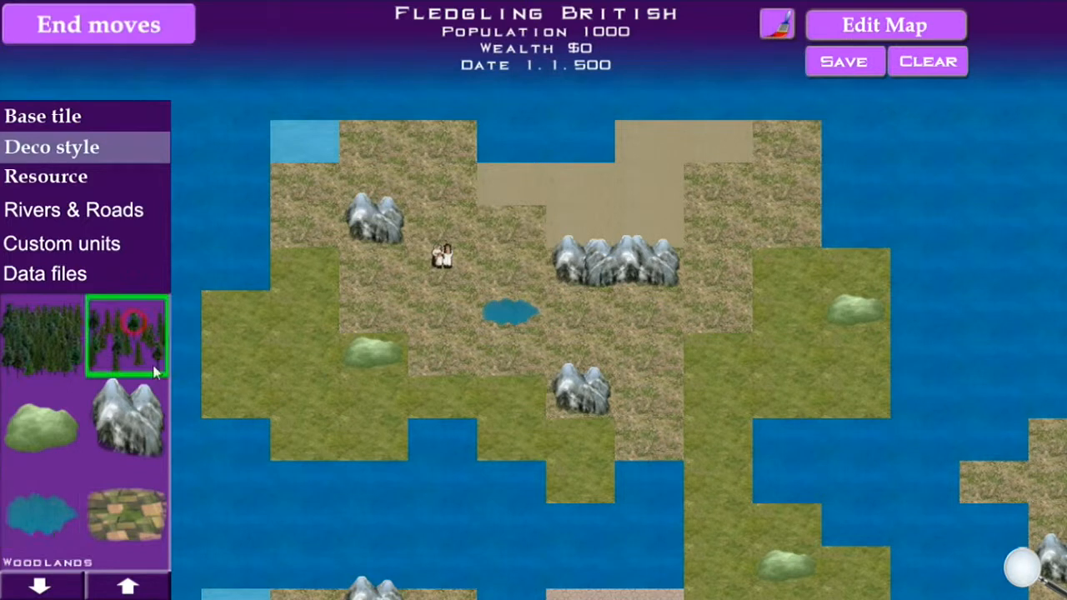
pyautogui.click(780, 398)
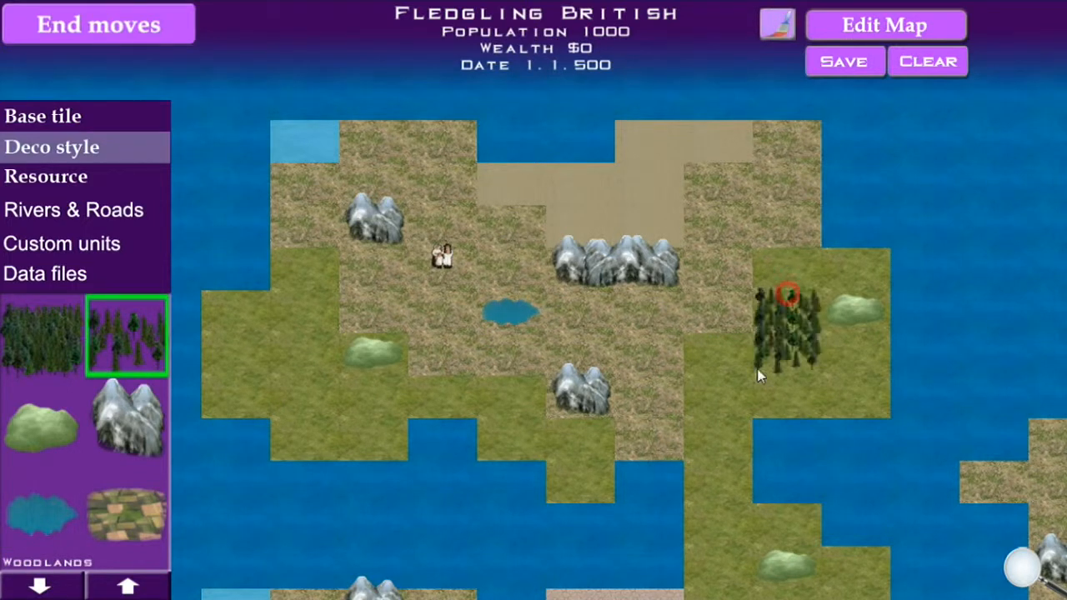
pyautogui.click(833, 391)
pyautogui.click(334, 398)
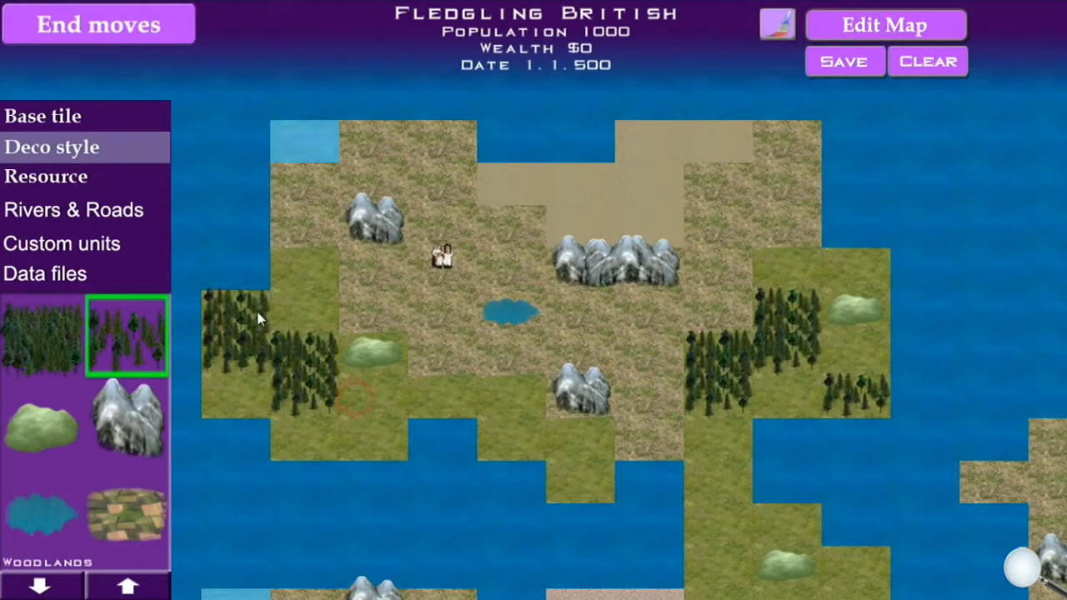
pyautogui.moveTo(505, 397)
pyautogui.mouseDown()
pyautogui.moveTo(586, 454)
pyautogui.moveTo(583, 476)
pyautogui.mouseUp()
pyautogui.moveTo(517, 350)
pyautogui.mouseDown()
pyautogui.moveTo(633, 333)
pyautogui.moveTo(650, 310)
pyautogui.mouseUp()
pyautogui.click(778, 22)
# Step: Place Forrest on three adjoining tiles where the northern landmass meets the land bridge
pyautogui.moveTo(636, 209)
pyautogui.mouseDown()
pyautogui.moveTo(823, 362)
pyautogui.moveTo(812, 461)
pyautogui.mouseUp()
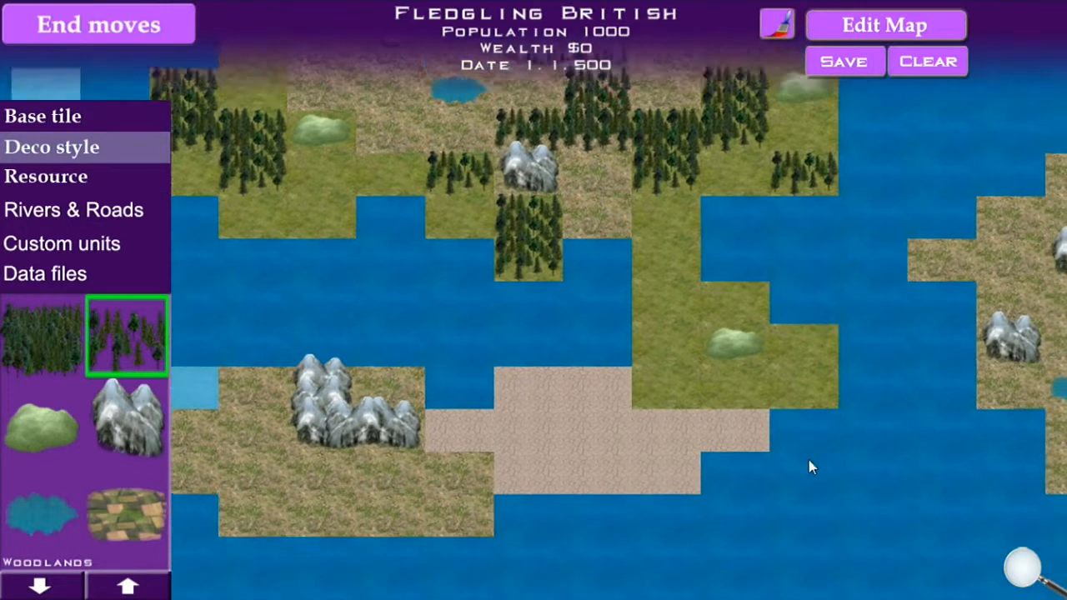
pyautogui.click(59, 332)
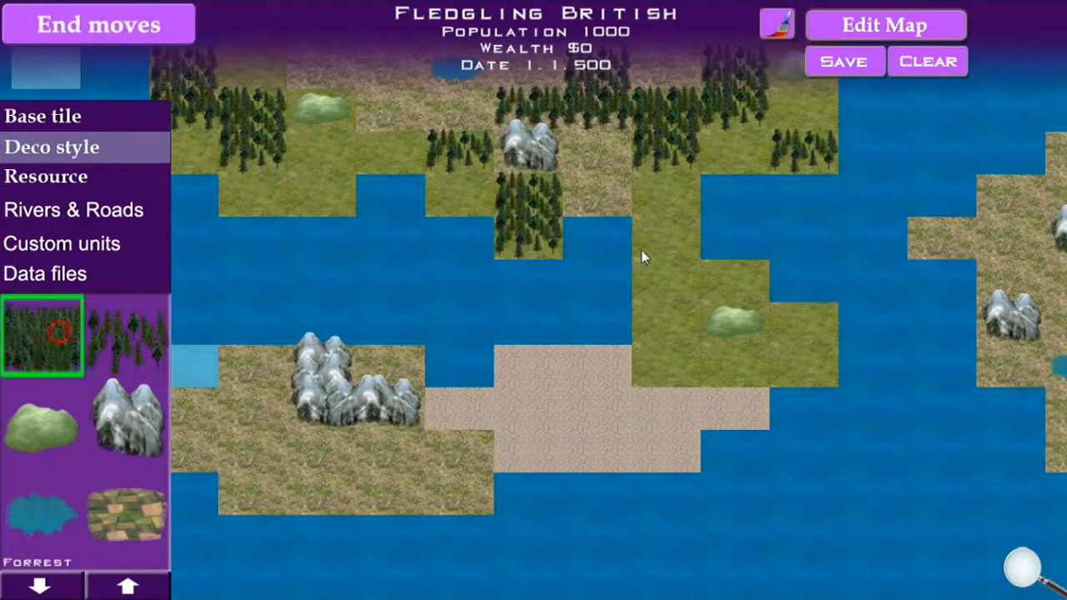
pyautogui.click(747, 161)
pyautogui.click(667, 204)
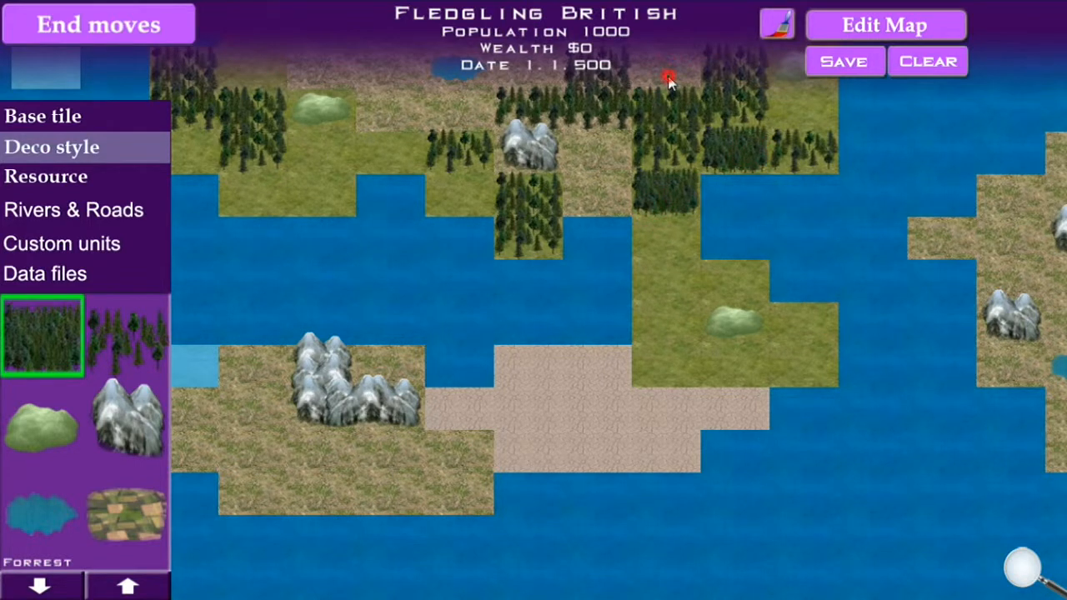
pyautogui.moveTo(533, 312); pyautogui.dragTo(748, 129)
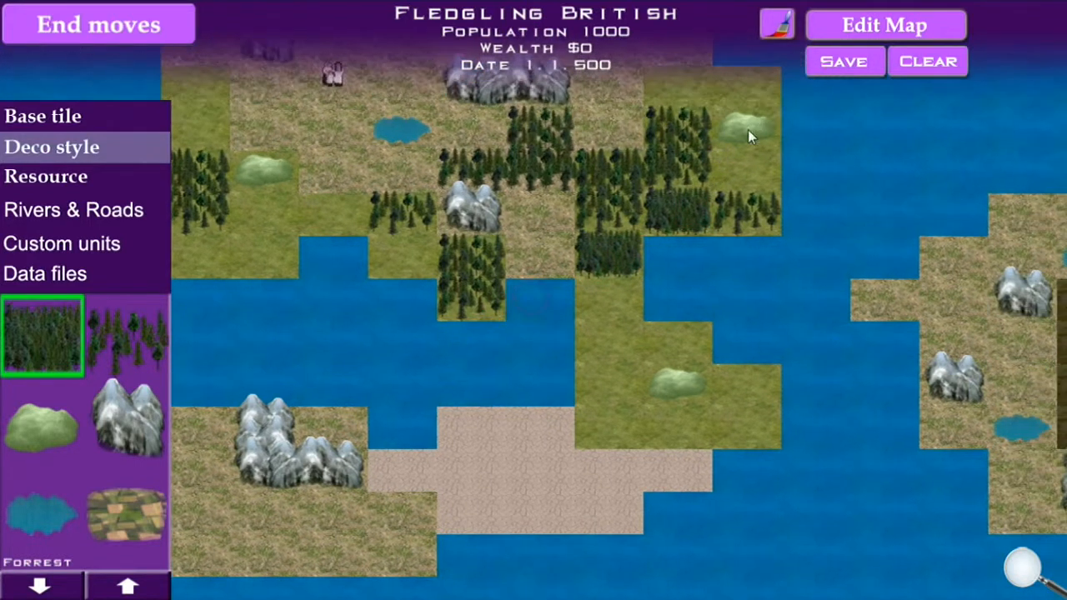
pyautogui.click(581, 204)
# Step: Brush Woodlands over the Grasslands tiles around the hill on the land bridge
pyautogui.click(108, 341)
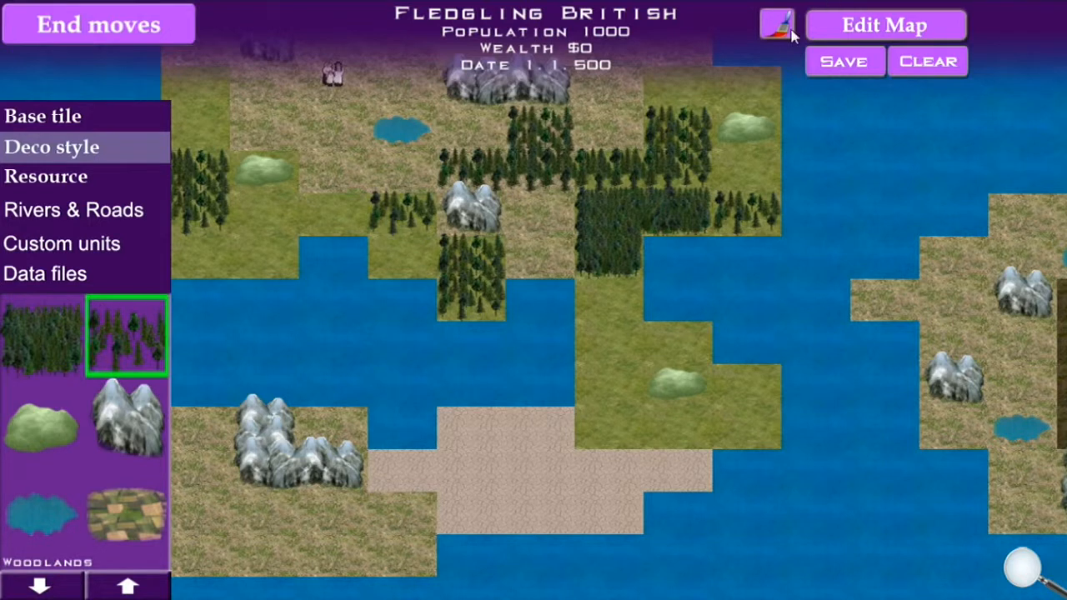
pyautogui.click(543, 224)
pyautogui.moveTo(608, 312); pyautogui.dragTo(614, 380)
pyautogui.click(739, 421)
pyautogui.click(667, 324)
pyautogui.click(777, 35)
pyautogui.moveTo(759, 411)
pyautogui.mouseDown()
pyautogui.moveTo(637, 319)
pyautogui.moveTo(484, 265)
pyautogui.mouseUp()
pyautogui.click(776, 26)
pyautogui.moveTo(370, 489)
pyautogui.mouseDown()
pyautogui.moveTo(374, 504)
pyautogui.moveTo(483, 512)
pyautogui.mouseUp()
pyautogui.click(778, 35)
# Step: Brush Woodlands on the separate island beside its northern mountain and down the column bordering the swampland
pyautogui.moveTo(570, 327); pyautogui.dragTo(1066, 321)
pyautogui.click(779, 32)
pyautogui.moveTo(528, 280)
pyautogui.mouseDown()
pyautogui.moveTo(594, 391)
pyautogui.moveTo(607, 481)
pyautogui.mouseUp()
pyautogui.click(609, 469)
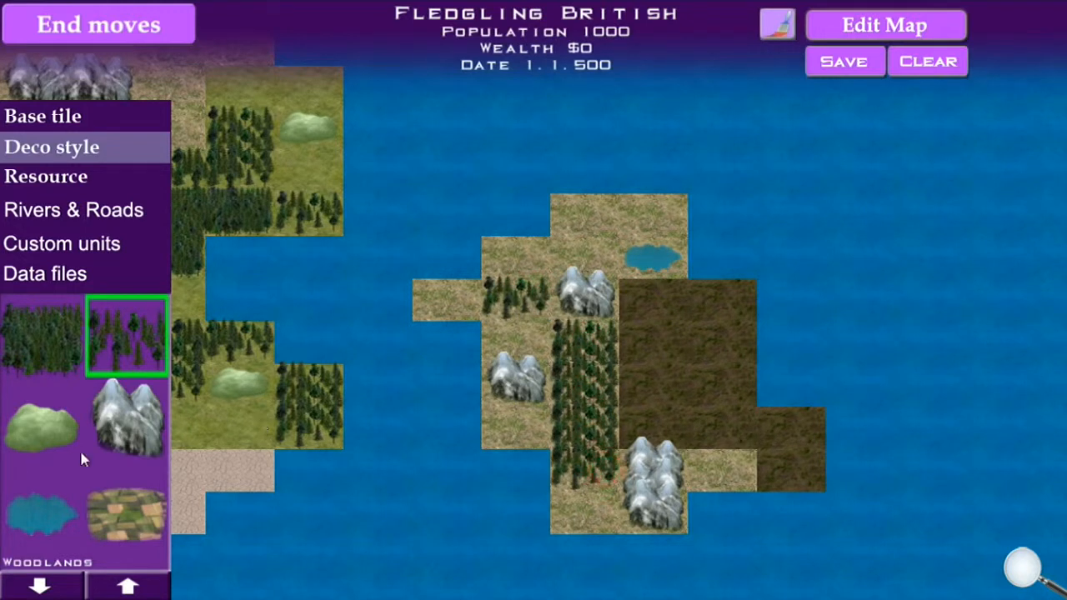
# Step: Replace the third Woodlands tile down the separate island's column with a lake and place Woodlands on its northwestern top tile
pyautogui.click(49, 518)
pyautogui.click(580, 421)
pyautogui.click(131, 361)
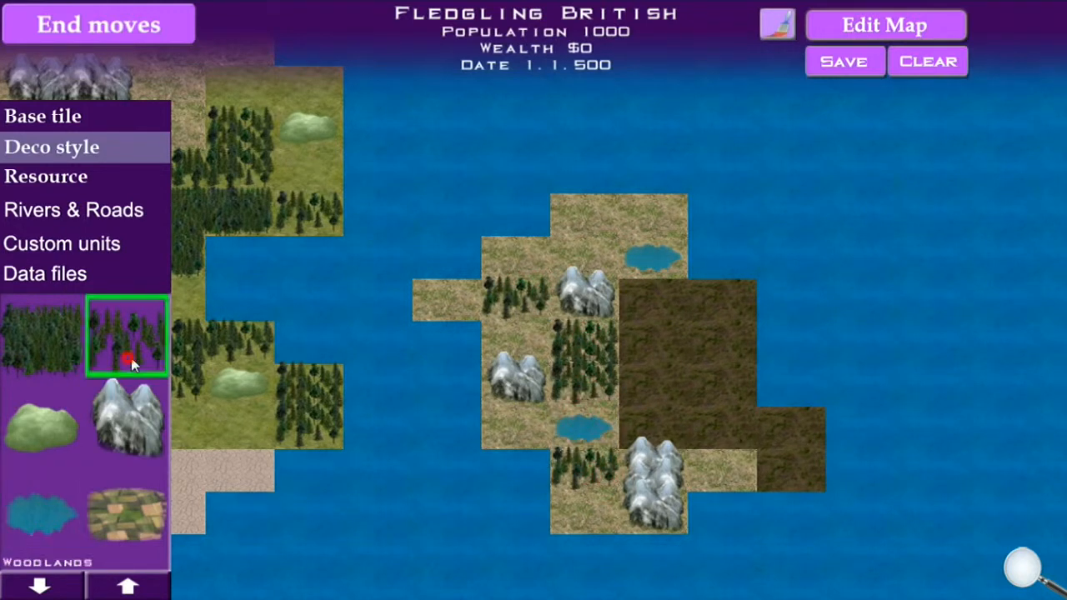
pyautogui.click(584, 223)
pyautogui.click(773, 20)
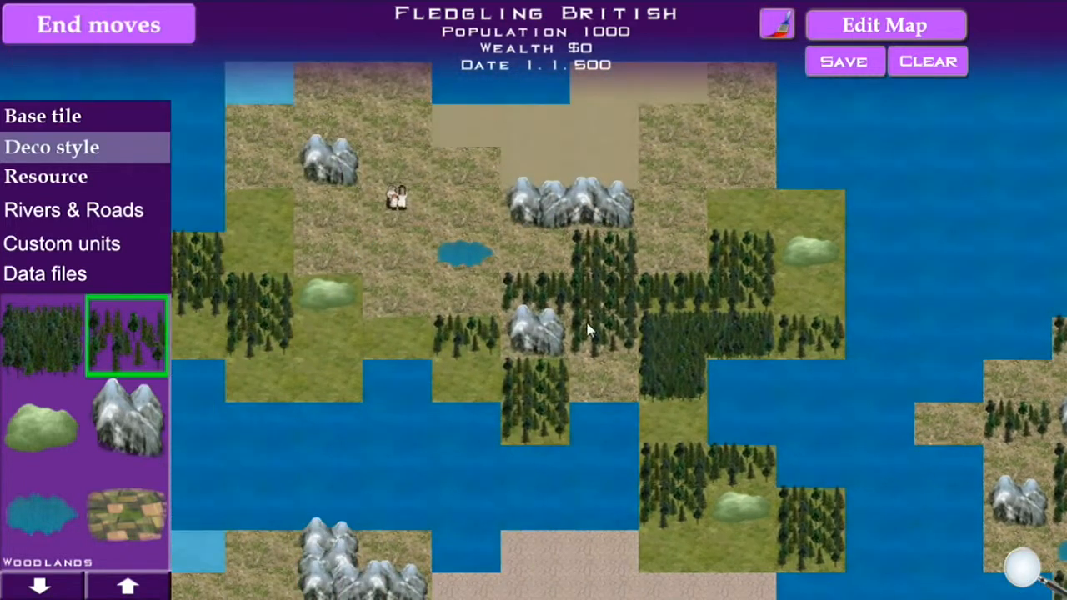
# Step: Place Scrub Jungle on four scattered cracked-ground tiles of the southern landmass and on the grassland tile southwest of the hill
pyautogui.moveTo(700, 375); pyautogui.dragTo(578, 462)
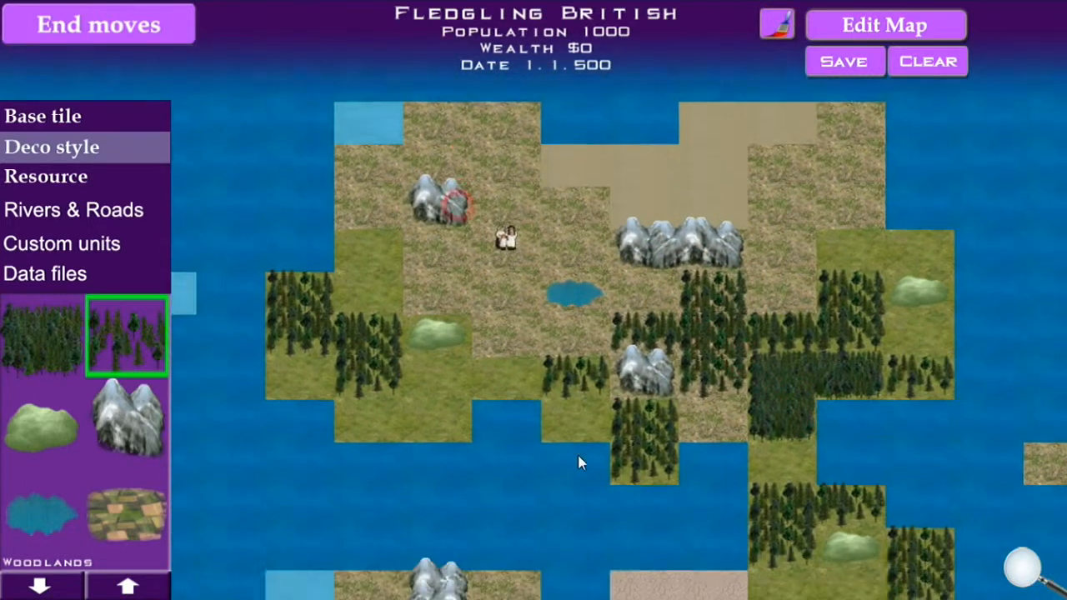
pyautogui.click(40, 588)
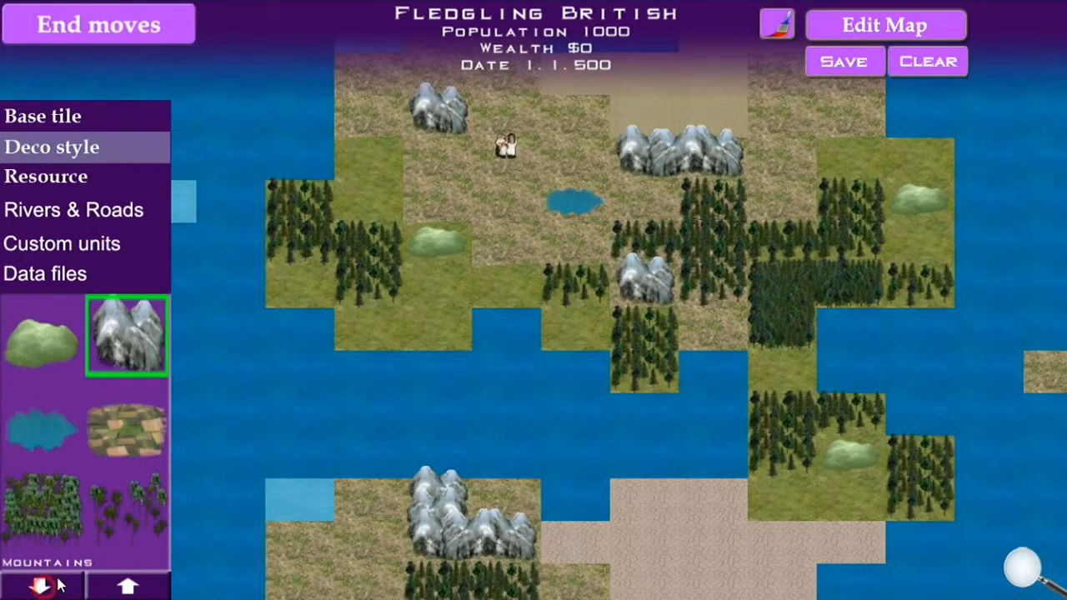
pyautogui.click(122, 510)
pyautogui.moveTo(380, 296); pyautogui.dragTo(564, 491)
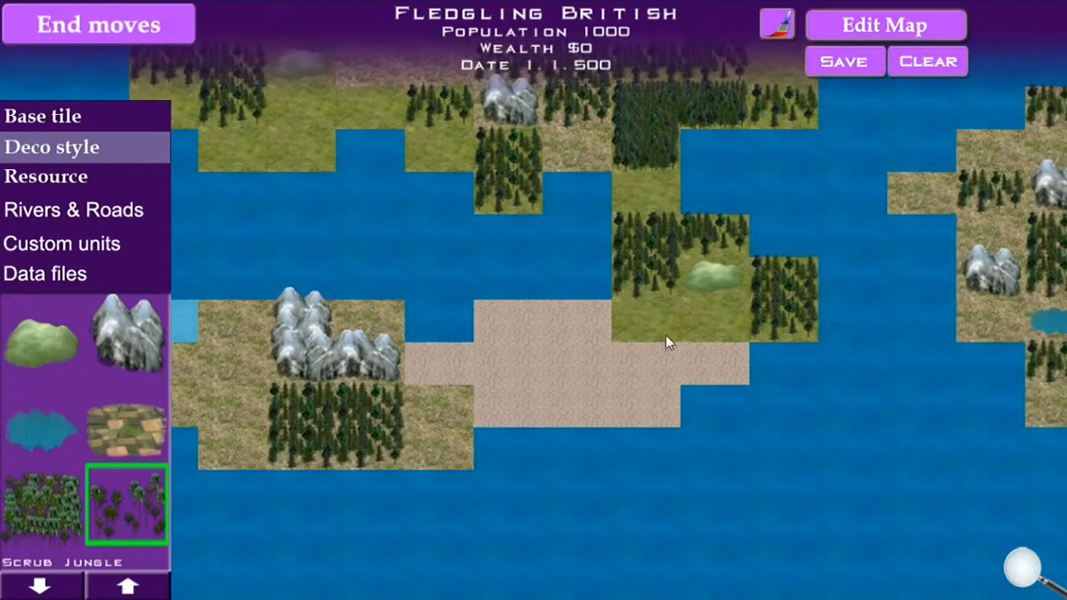
pyautogui.click(604, 351)
pyautogui.click(512, 328)
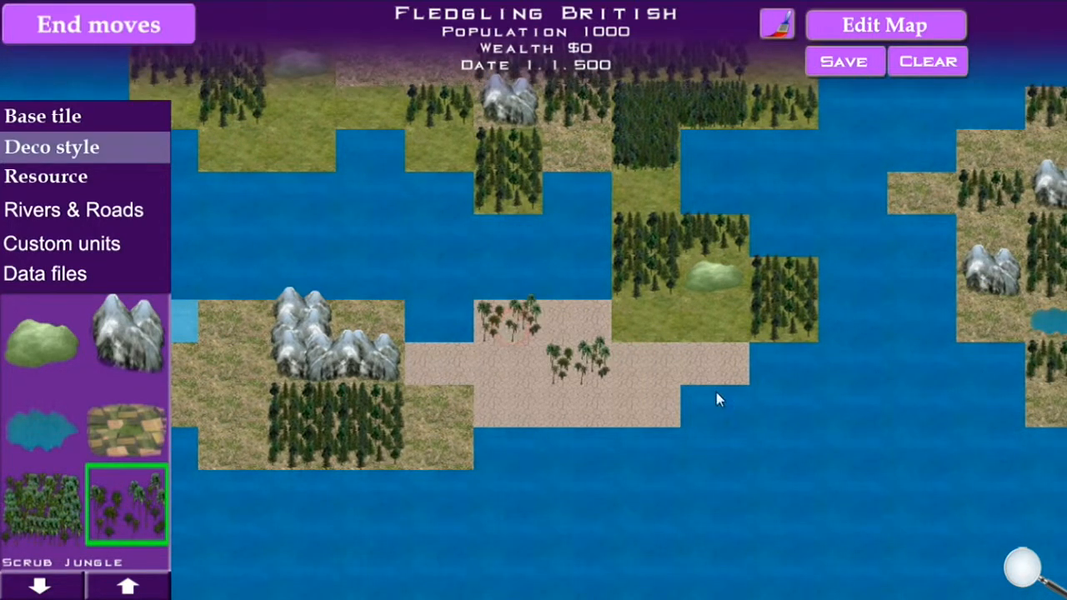
pyautogui.click(705, 357)
pyautogui.click(646, 397)
pyautogui.click(650, 327)
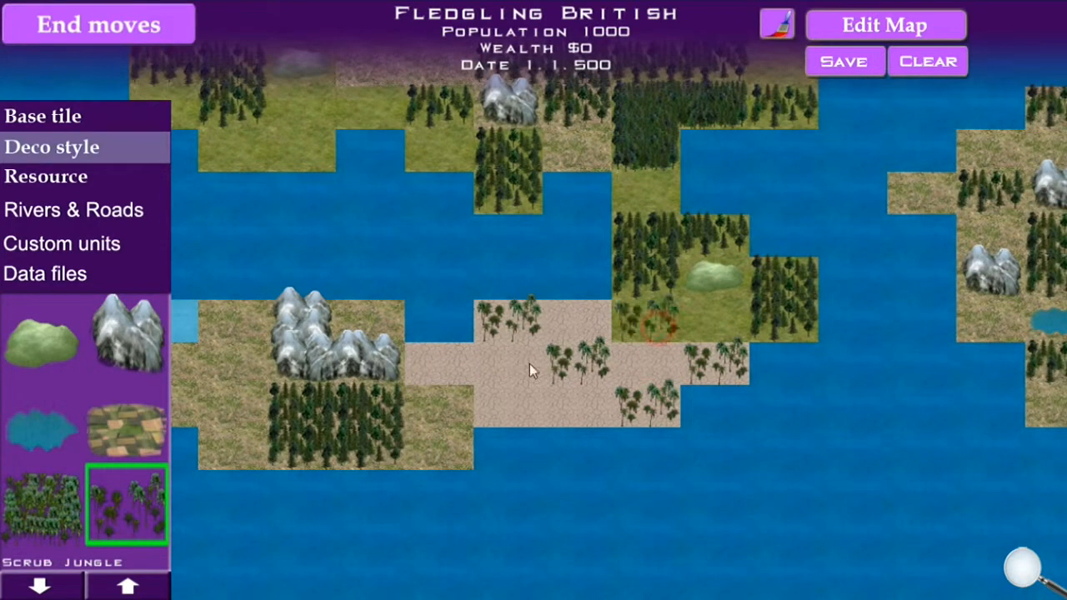
# Step: Draw a river on the northern landmass from the lake to the northwestern mountain and west beyond it, with a branch running south
pyautogui.moveTo(641, 198); pyautogui.dragTo(607, 275)
pyautogui.moveTo(972, 333)
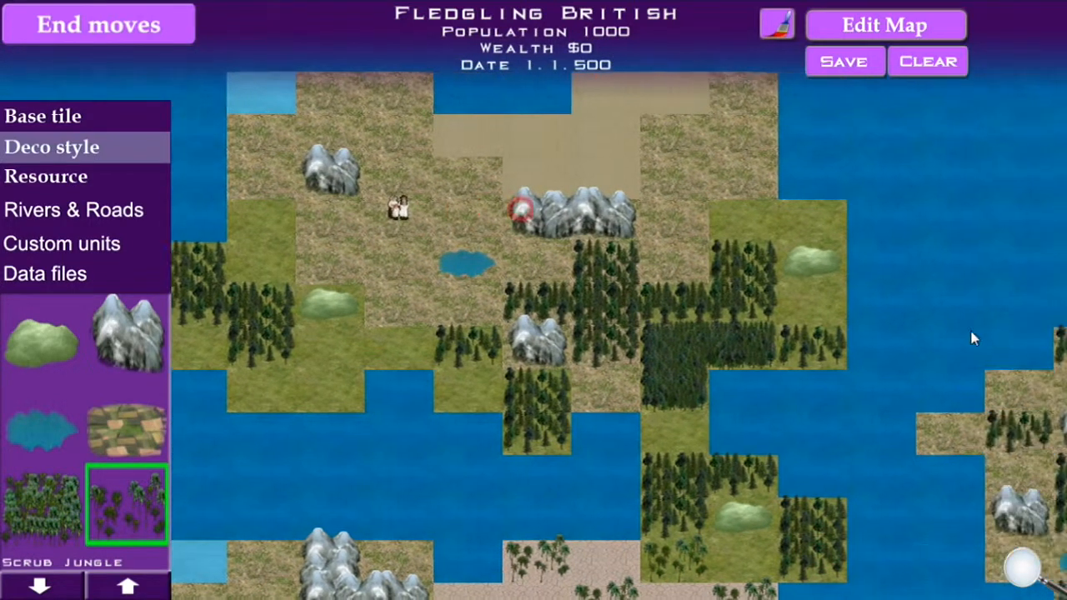
pyautogui.moveTo(212, 414)
pyautogui.click(80, 177)
pyautogui.click(85, 219)
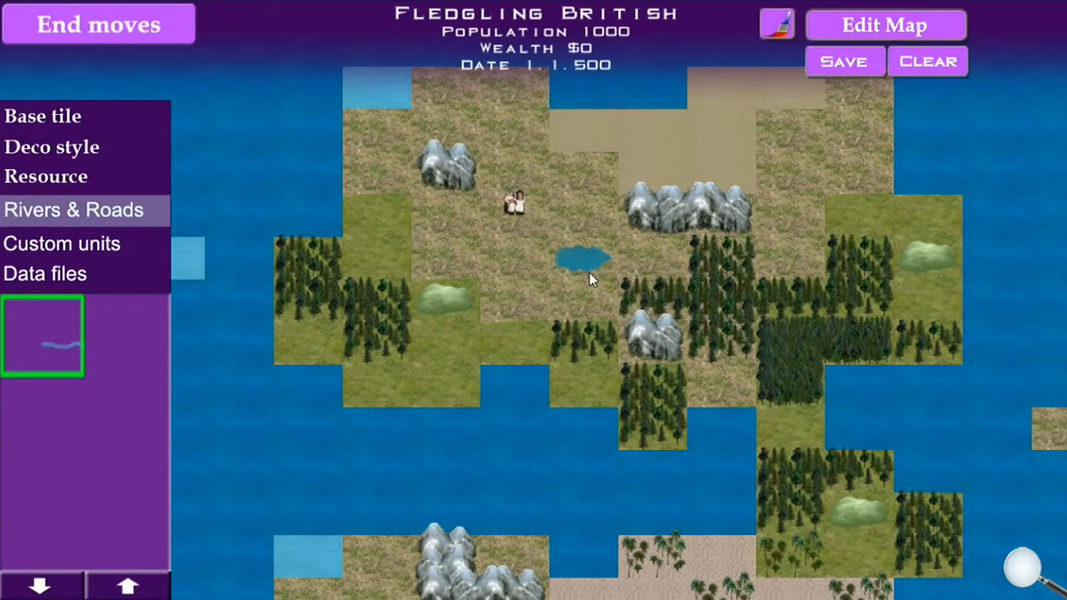
pyautogui.moveTo(587, 262)
pyautogui.mouseDown()
pyautogui.moveTo(505, 254)
pyautogui.moveTo(511, 298)
pyautogui.mouseUp()
pyautogui.moveTo(509, 255); pyautogui.dragTo(535, 357)
pyautogui.moveTo(441, 264); pyautogui.dragTo(441, 264)
pyautogui.moveTo(450, 222)
pyautogui.mouseDown()
pyautogui.moveTo(446, 190)
pyautogui.moveTo(420, 180)
pyautogui.moveTo(443, 178)
pyautogui.moveTo(340, 178)
pyautogui.mouseUp()
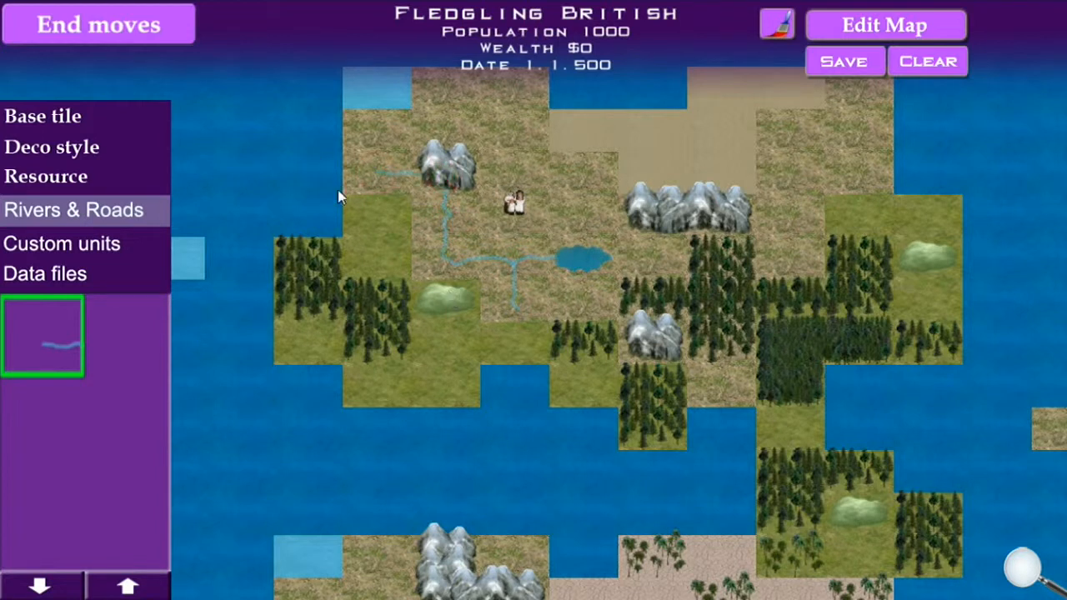
pyautogui.click(515, 353)
# Step: Place Coastline tiles at the river's southern and western ends and extend the river into both
pyautogui.moveTo(560, 427); pyautogui.dragTo(608, 404)
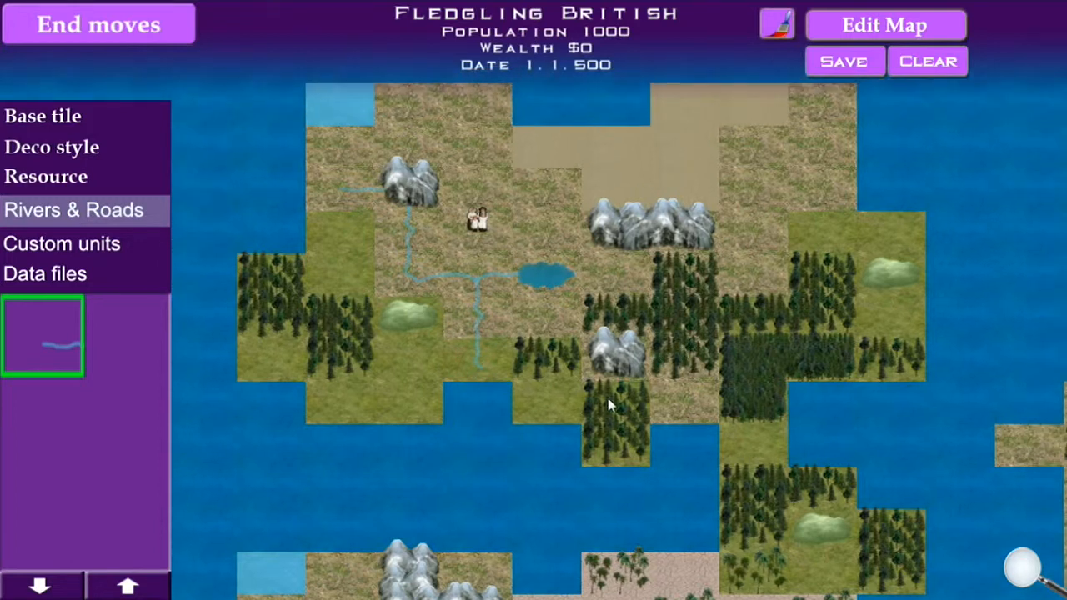
pyautogui.click(70, 116)
pyautogui.click(478, 406)
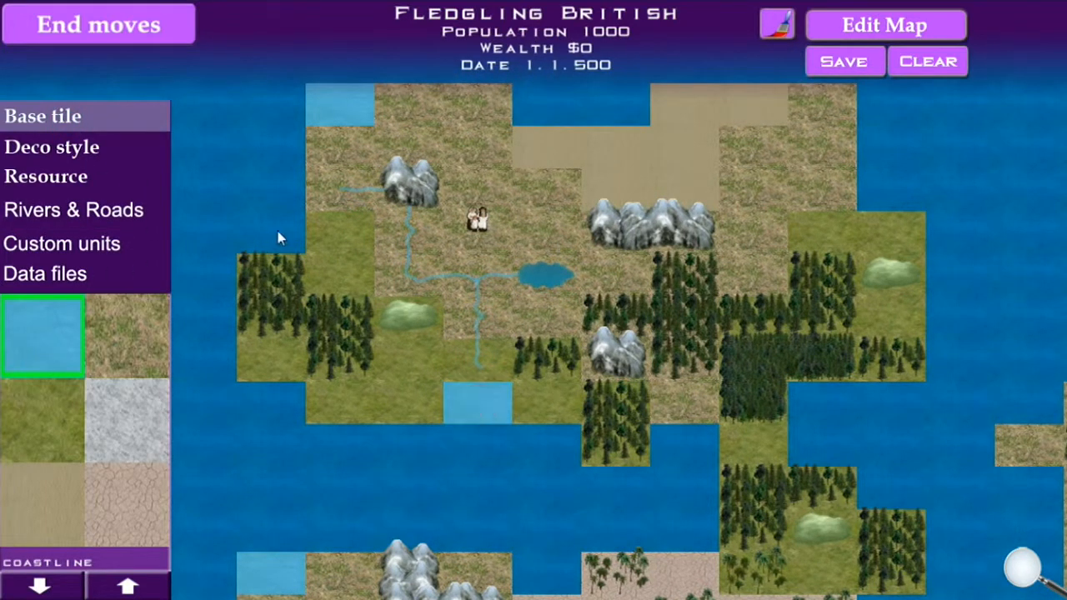
pyautogui.click(282, 198)
pyautogui.click(83, 148)
pyautogui.click(57, 209)
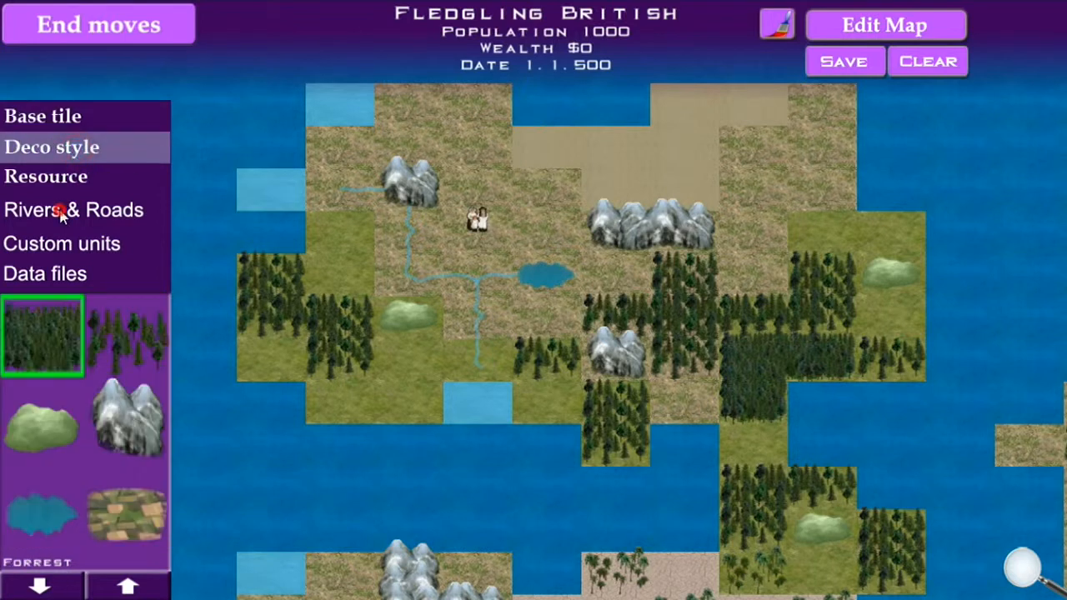
pyautogui.click(280, 200)
pyautogui.click(477, 398)
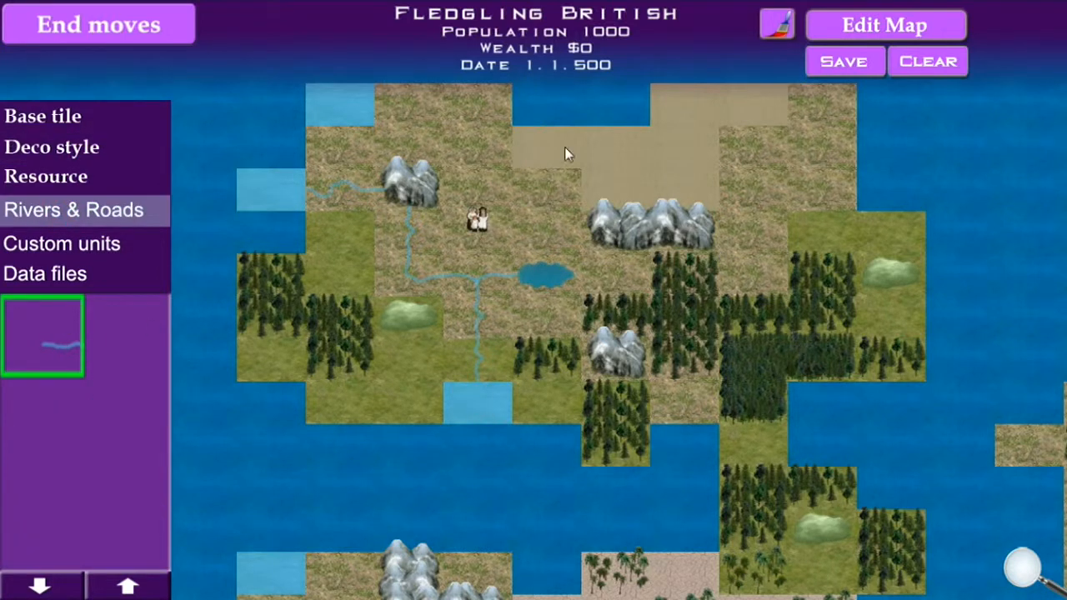
# Step: Draw a river on the separate island from its southern lake north through the Woodlands and mountain to the northern lake
pyautogui.moveTo(591, 162)
pyautogui.mouseDown()
pyautogui.moveTo(589, 374)
pyautogui.moveTo(833, 371)
pyautogui.mouseUp()
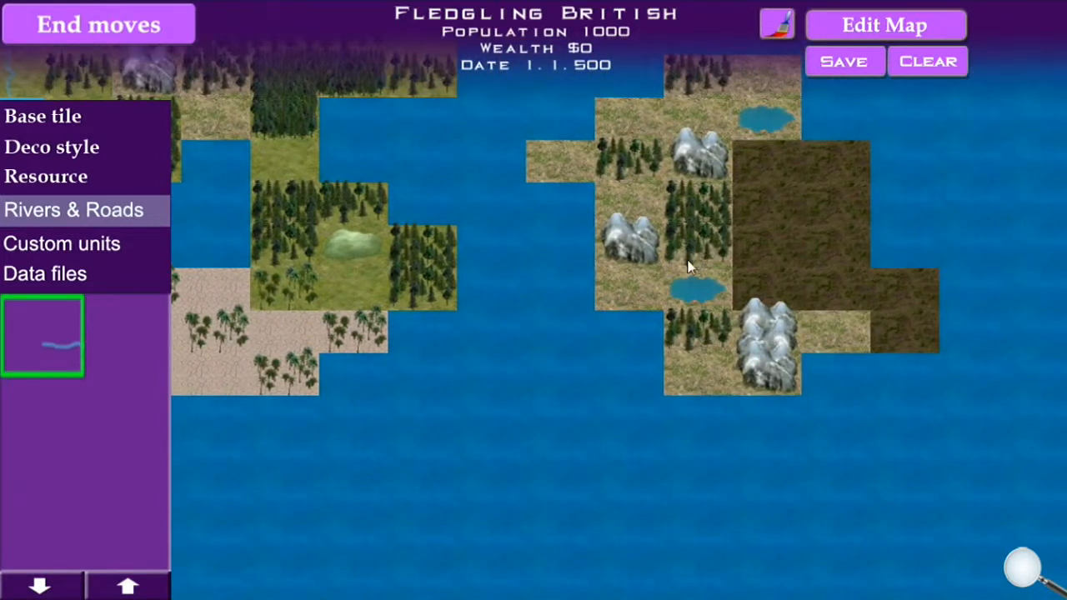
pyautogui.click(695, 288)
pyautogui.click(691, 235)
pyautogui.click(697, 122)
pyautogui.click(758, 128)
# Step: Place a Coastline tile directly east of the separate island's northern lake and extend the river onto it
pyautogui.click(77, 115)
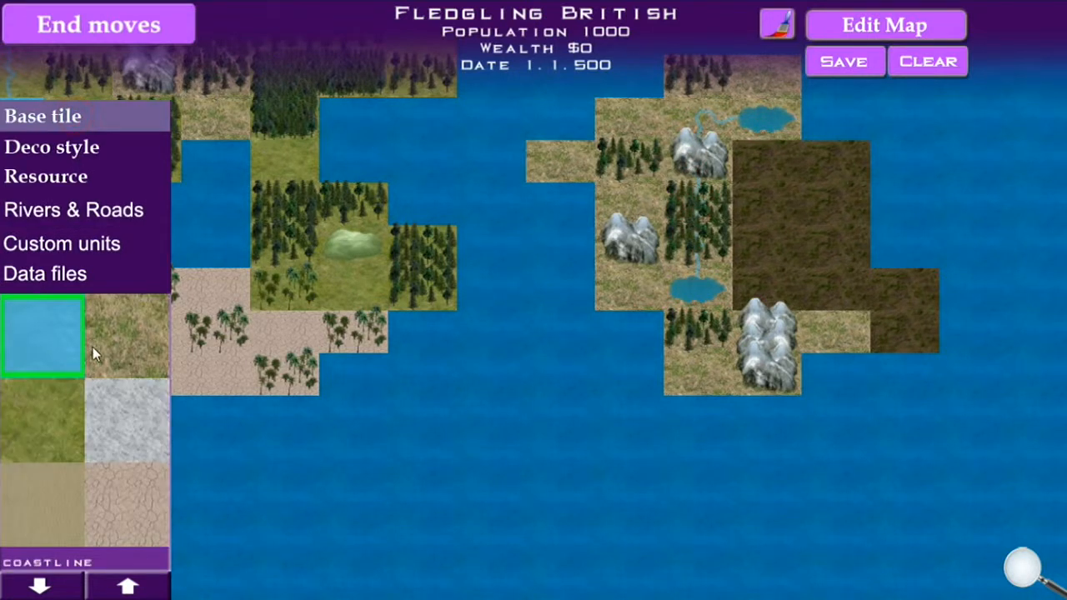
pyautogui.click(814, 124)
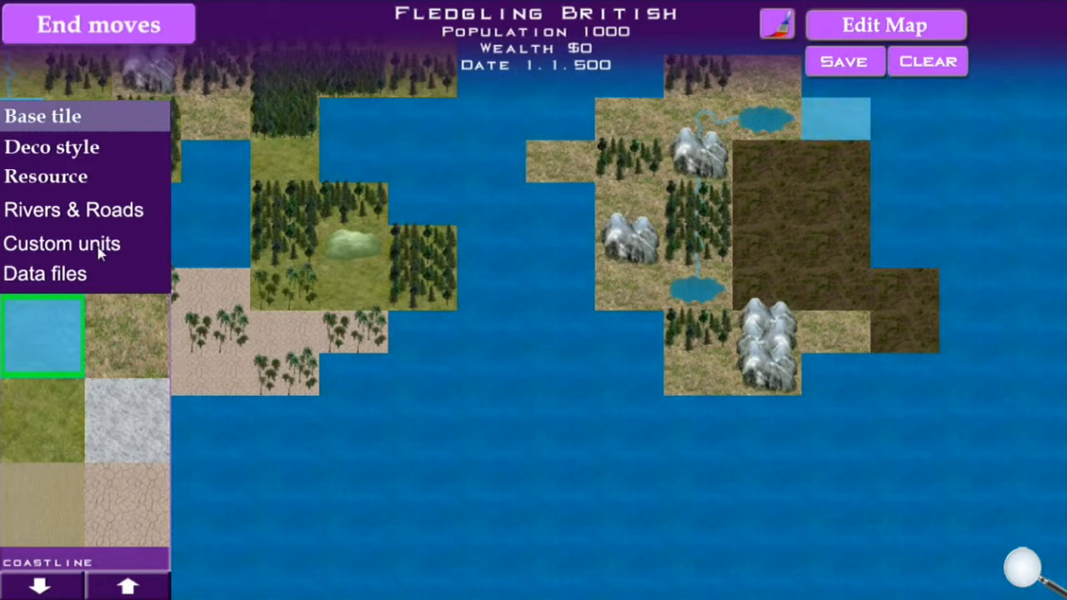
pyautogui.click(63, 214)
pyautogui.moveTo(814, 122); pyautogui.dragTo(919, 405)
# Step: Place Timber on the Woodlands tile north of the northern landmass's southern mountain and on the Forrest tile nearest the land bridge
pyautogui.moveTo(609, 133); pyautogui.dragTo(733, 196)
pyautogui.moveTo(342, 293); pyautogui.dragTo(519, 197)
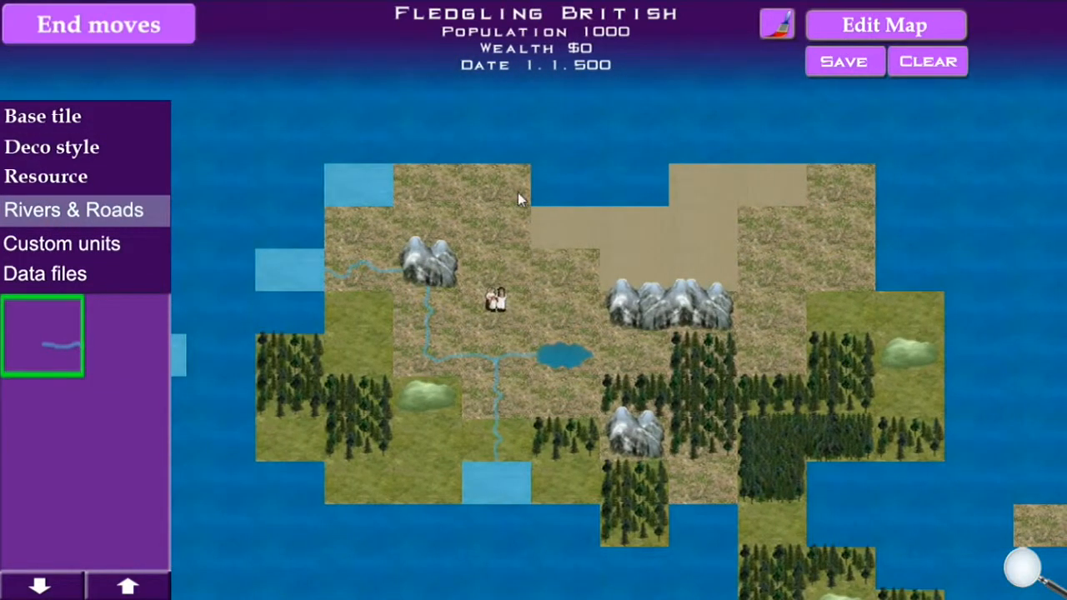
pyautogui.click(64, 184)
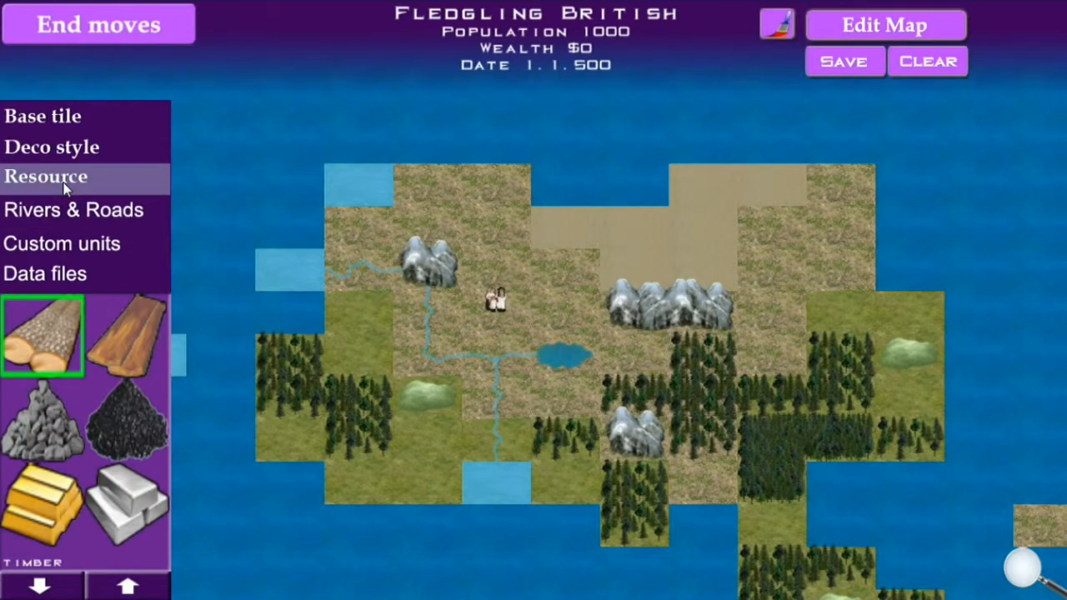
pyautogui.moveTo(476, 139); pyautogui.dragTo(435, 95)
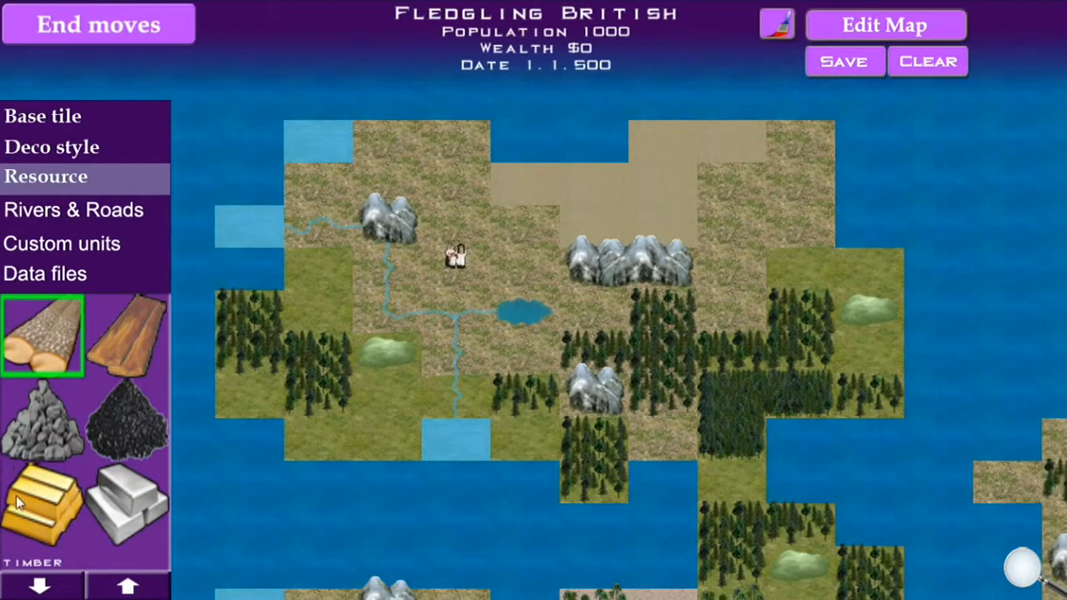
pyautogui.click(591, 349)
pyautogui.click(1025, 519)
pyautogui.moveTo(489, 180); pyautogui.dragTo(595, 334)
pyautogui.click(643, 241)
pyautogui.click(1023, 526)
# Step: Try to place Timber on the western tile of the mountain range below the sandy area
pyautogui.moveTo(512, 65); pyautogui.dragTo(675, 227)
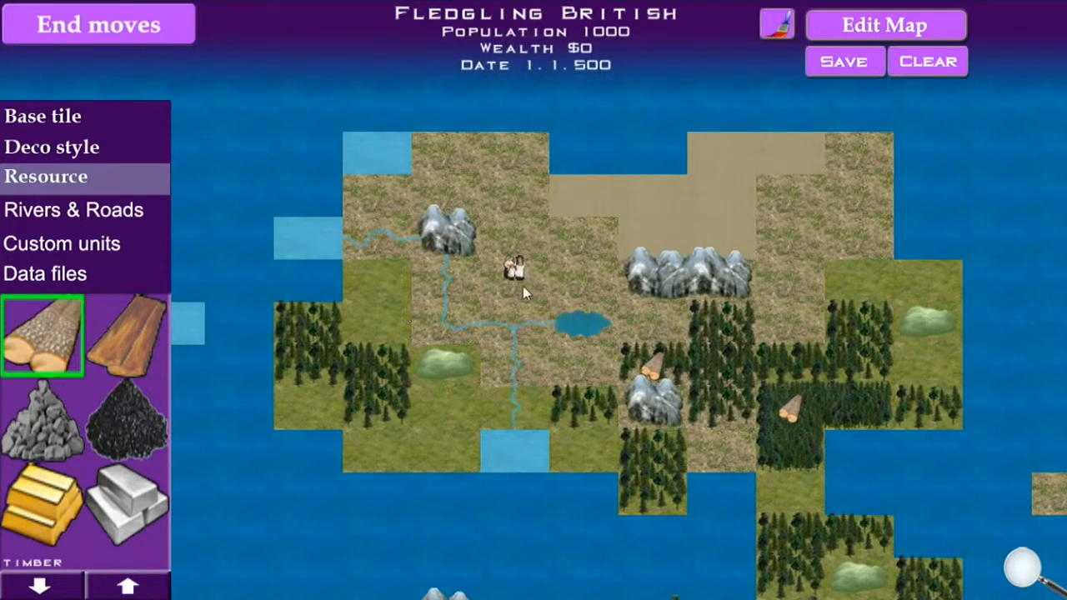
pyautogui.click(657, 285)
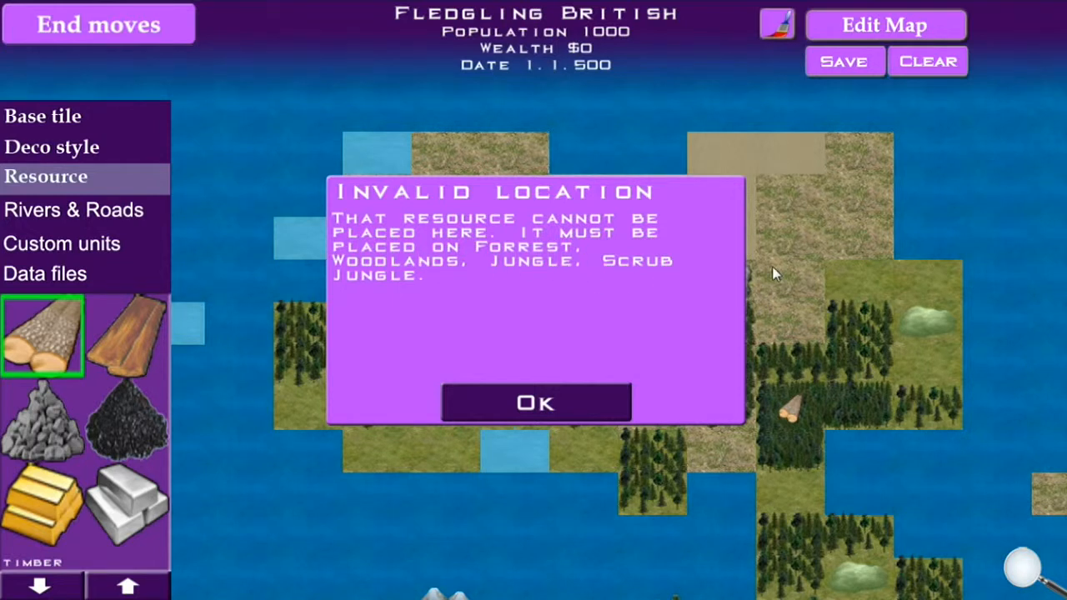
pyautogui.click(537, 403)
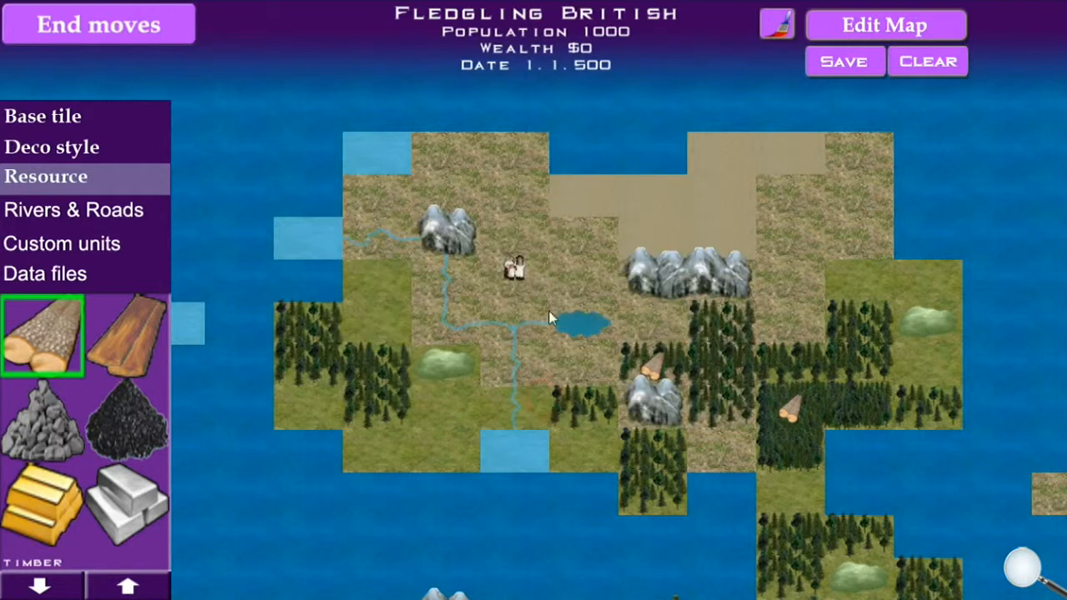
# Step: Try Coal on an ocean tile, and place it with an initial volume of 15000 on the mountain just south of the Timber
pyautogui.press('Left')
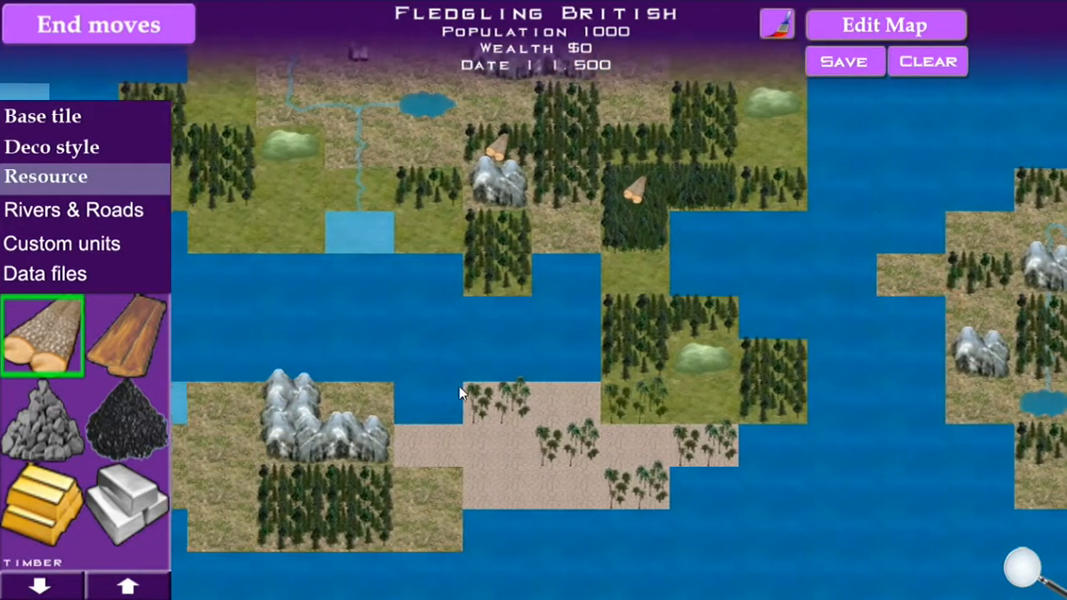
pyautogui.click(123, 420)
pyautogui.click(456, 306)
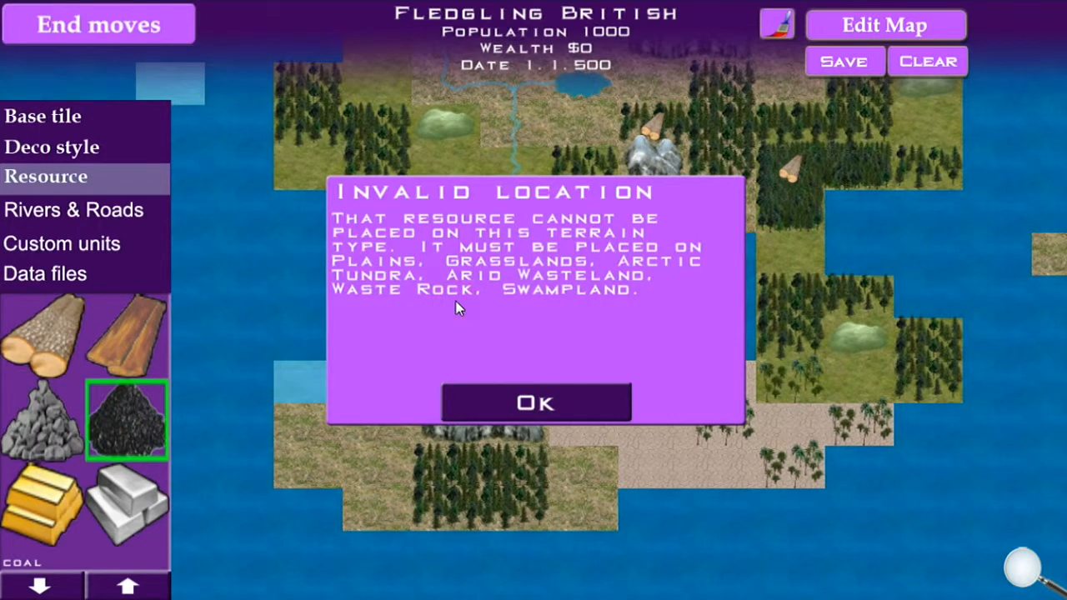
pyautogui.click(557, 408)
pyautogui.moveTo(813, 258); pyautogui.dragTo(883, 204)
pyautogui.click(590, 321)
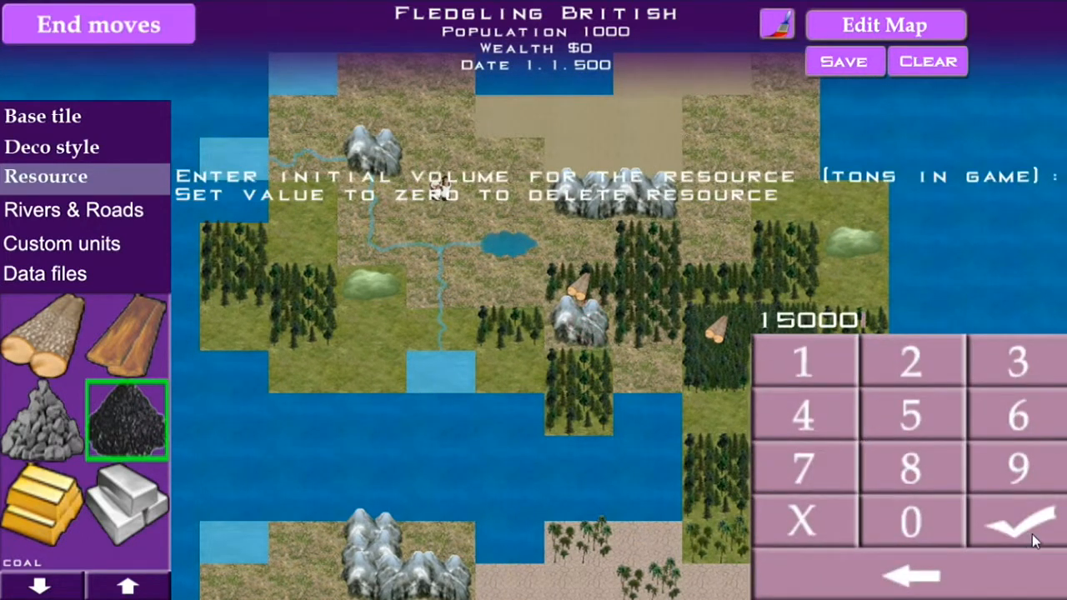
pyautogui.click(1027, 533)
# Step: Place a Gold resource on the middle tile of the southern landmass's mountain range
pyautogui.moveTo(606, 475); pyautogui.dragTo(750, 369)
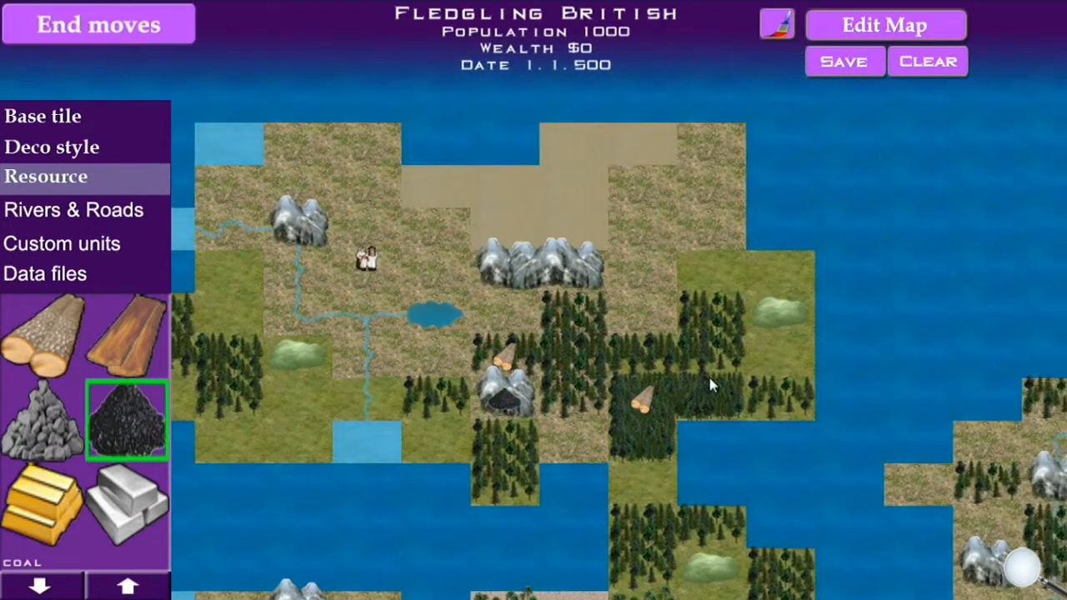
pyautogui.click(38, 512)
pyautogui.moveTo(481, 191); pyautogui.dragTo(433, 490)
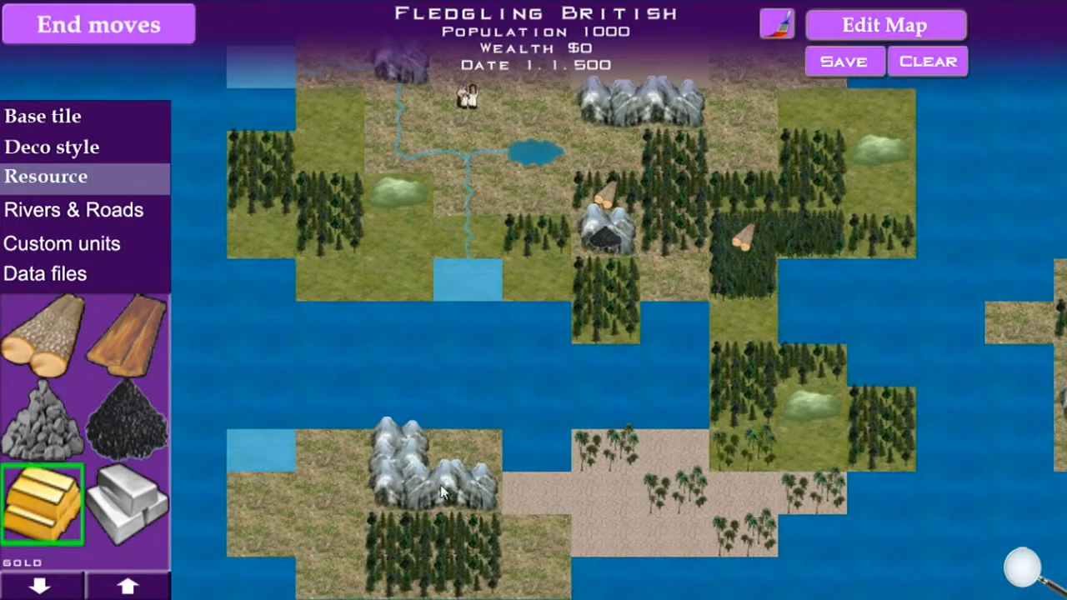
pyautogui.click(433, 490)
pyautogui.click(1014, 515)
# Step: Place Gems with an initial volume of 500 on the separate island's western mountain and on the upper tile of its southern mountains
pyautogui.click(50, 588)
pyautogui.click(43, 586)
pyautogui.click(42, 587)
pyautogui.click(52, 340)
pyautogui.moveTo(456, 492); pyautogui.dragTo(107, 531)
pyautogui.moveTo(809, 479); pyautogui.dragTo(770, 481)
pyautogui.click(703, 451)
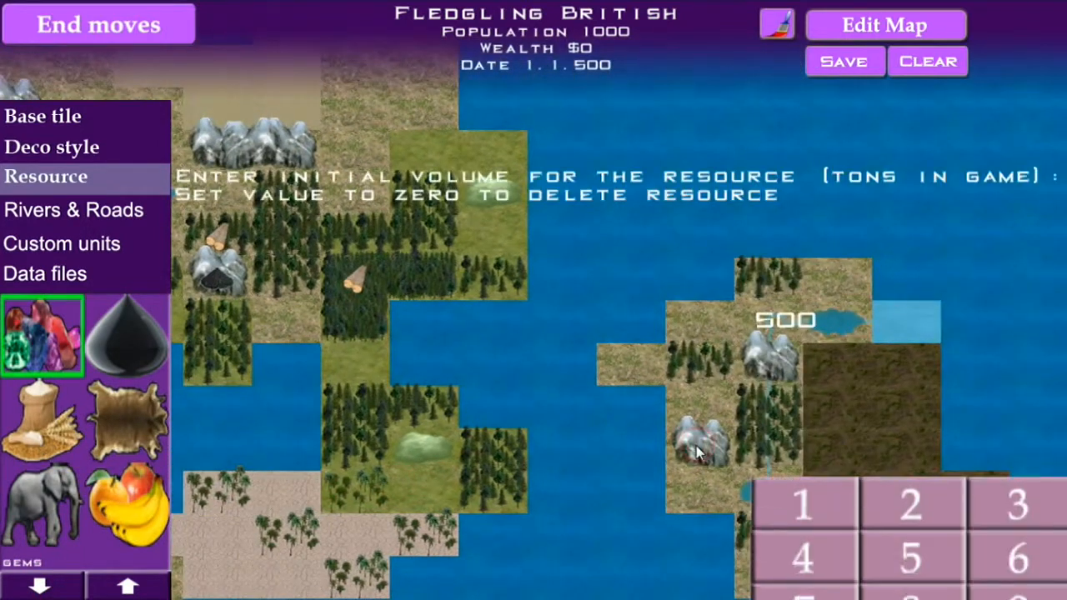
pyautogui.click(1024, 550)
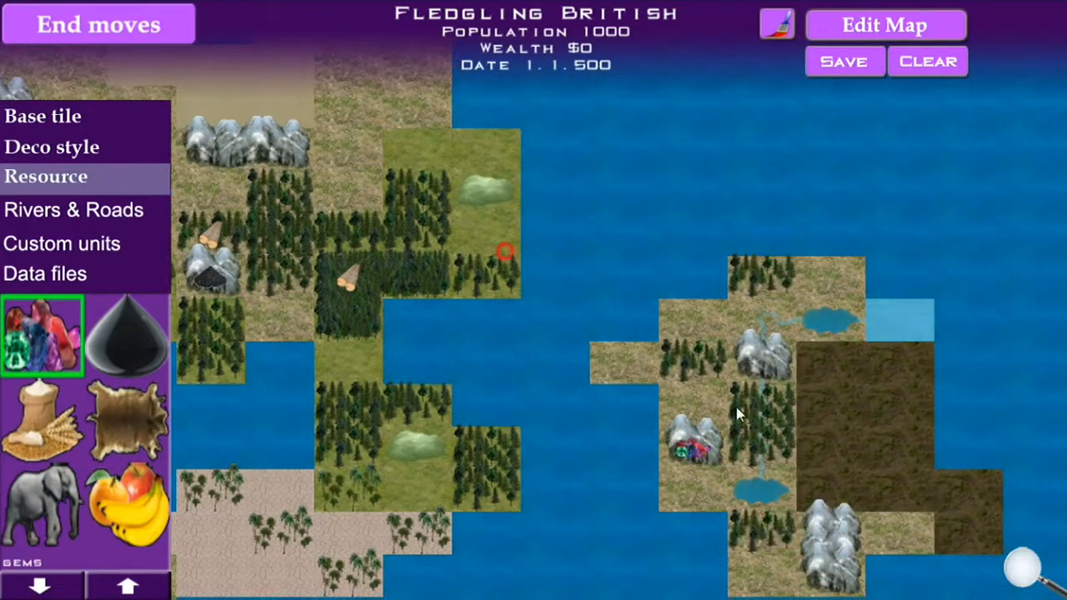
pyautogui.moveTo(837, 525); pyautogui.dragTo(733, 442)
pyautogui.click(731, 437)
pyautogui.click(1026, 524)
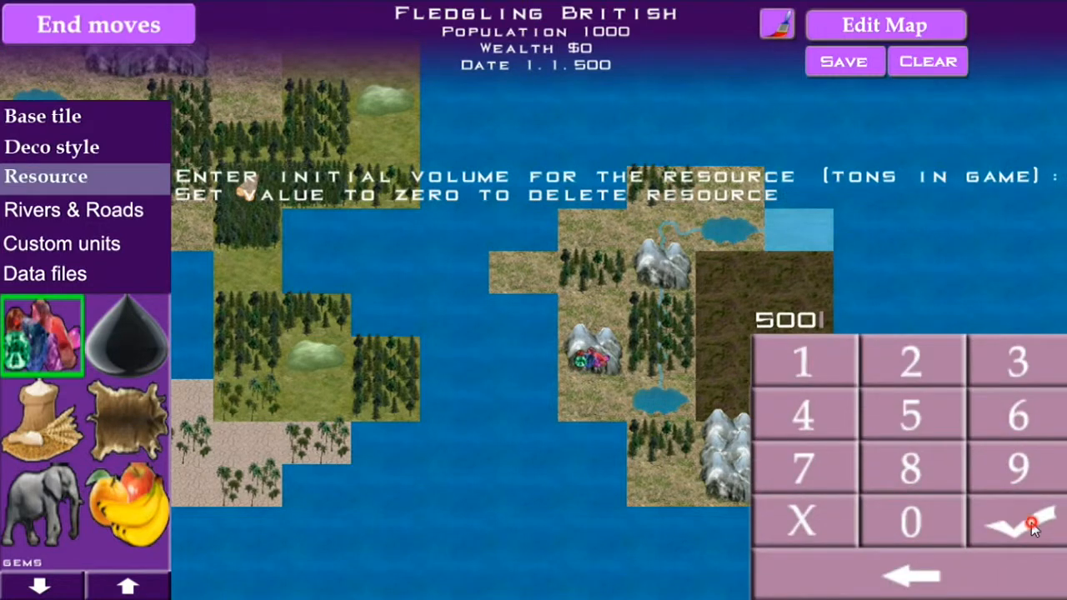
# Step: Place Hides with an initial volume of 500 on the plains tile east of the northern lake, and Hides on the eastern mountain tile above
pyautogui.moveTo(717, 367); pyautogui.dragTo(910, 529)
pyautogui.moveTo(342, 225); pyautogui.dragTo(441, 316)
pyautogui.click(154, 421)
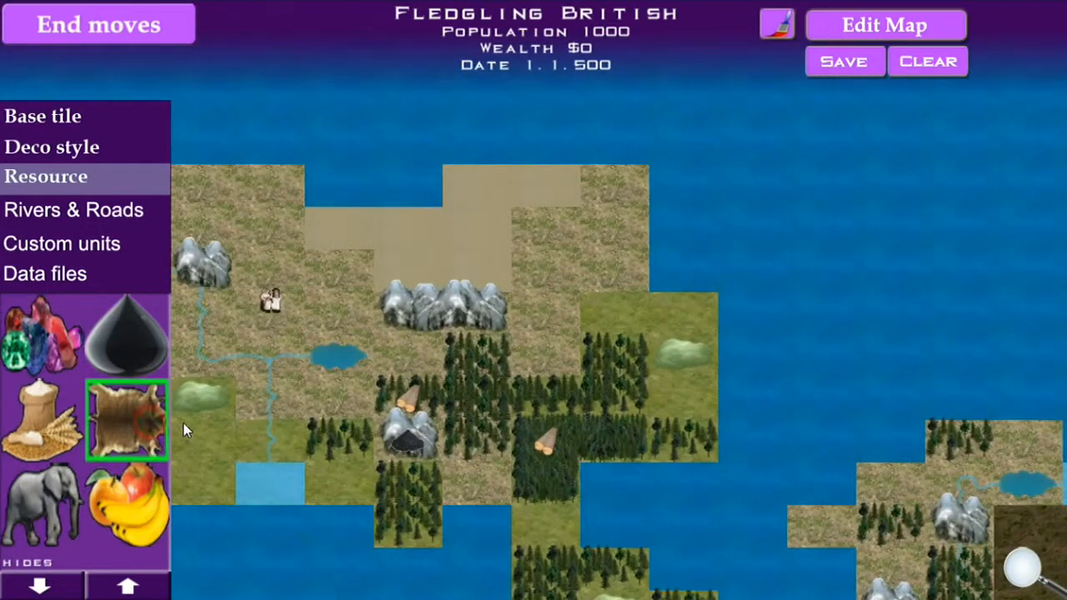
pyautogui.click(417, 340)
pyautogui.click(1027, 520)
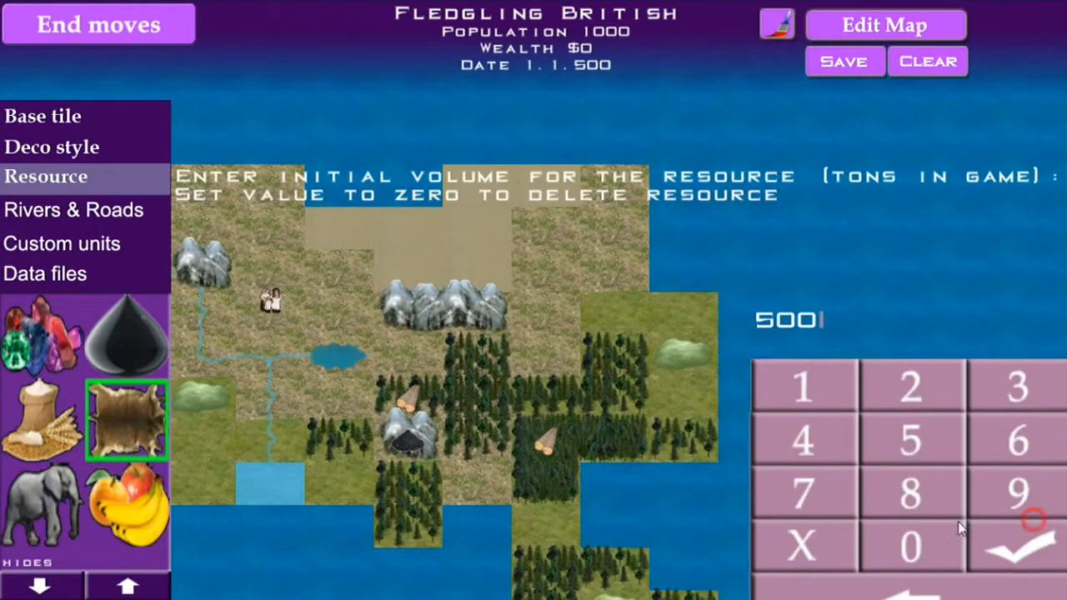
pyautogui.moveTo(489, 366); pyautogui.dragTo(548, 360)
pyautogui.click(540, 307)
pyautogui.click(1000, 518)
# Step: Place Ivory on the westernmost sandy tile of the northern landmass and on the sandy tile directly above the mountain range
pyautogui.click(45, 498)
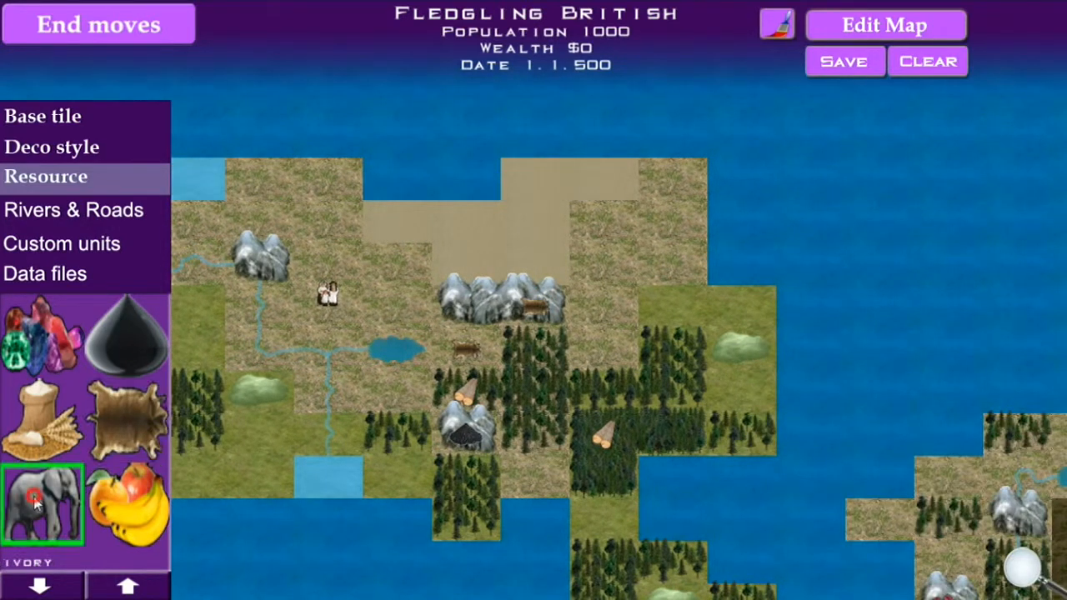
pyautogui.click(397, 231)
pyautogui.click(1027, 520)
pyautogui.moveTo(901, 405); pyautogui.dragTo(598, 245)
pyautogui.click(531, 300)
pyautogui.click(1012, 515)
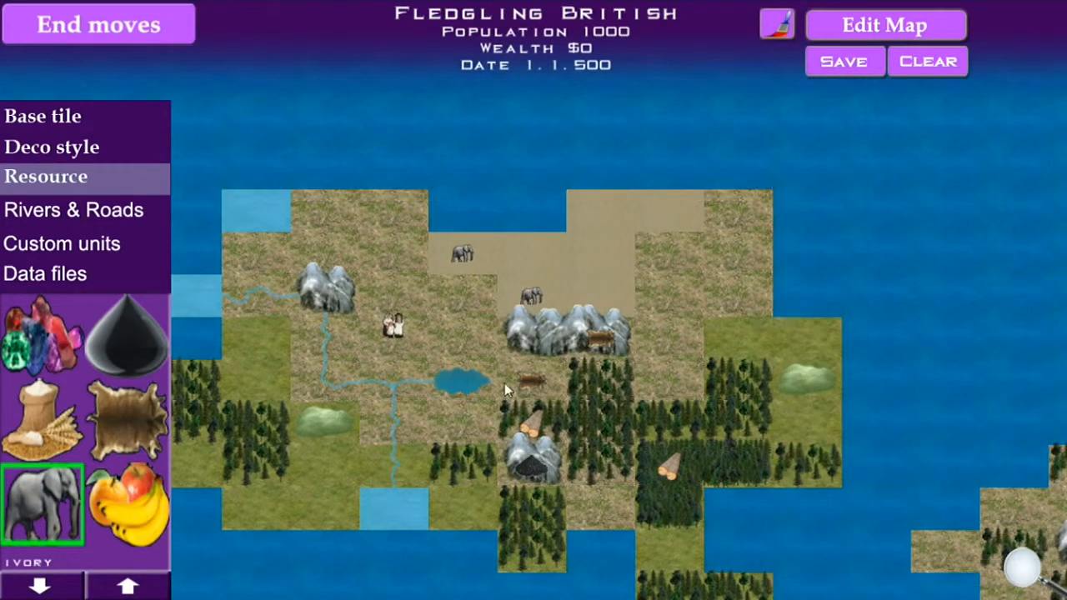
# Step: Place Fish with an initial volume of 20000 on the northwestern coastal tile and in the sea south and west of the northern landmass
pyautogui.click(58, 590)
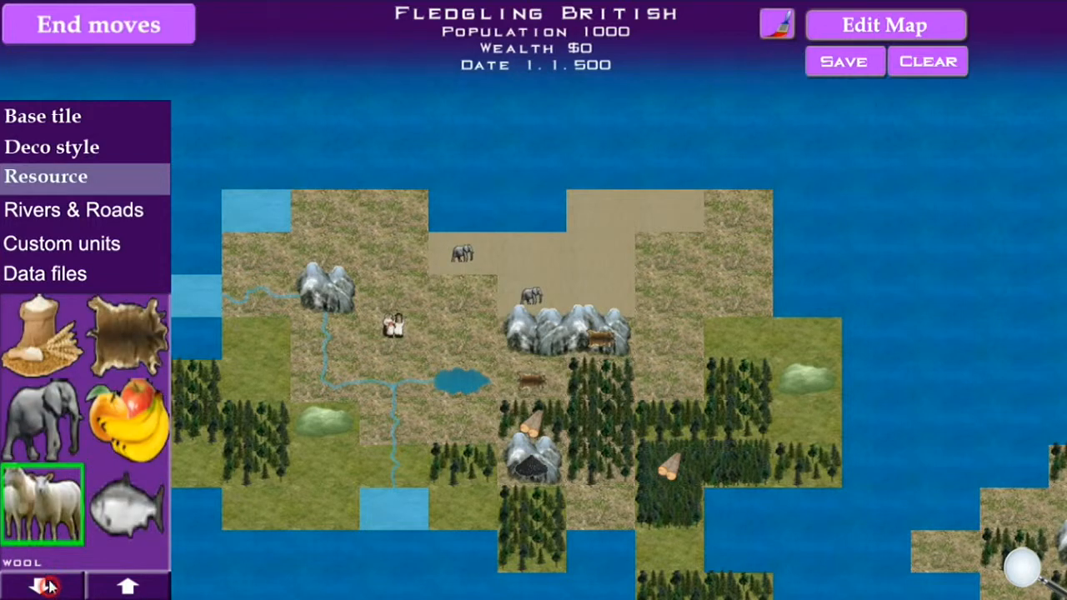
pyautogui.click(114, 523)
pyautogui.moveTo(331, 266); pyautogui.dragTo(452, 267)
pyautogui.click(557, 406)
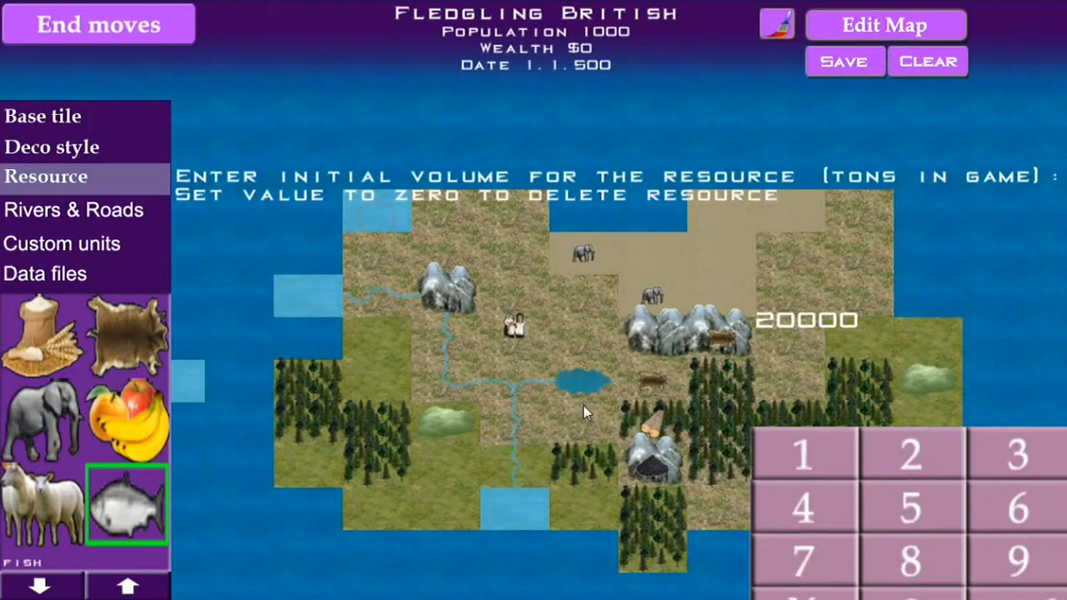
pyautogui.click(1028, 522)
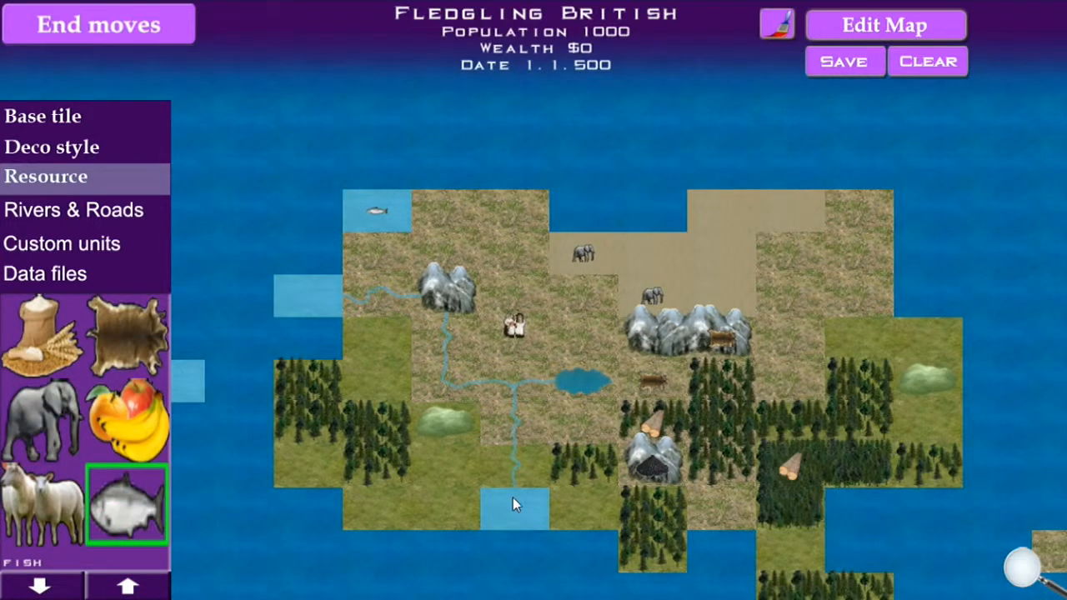
pyautogui.click(432, 553)
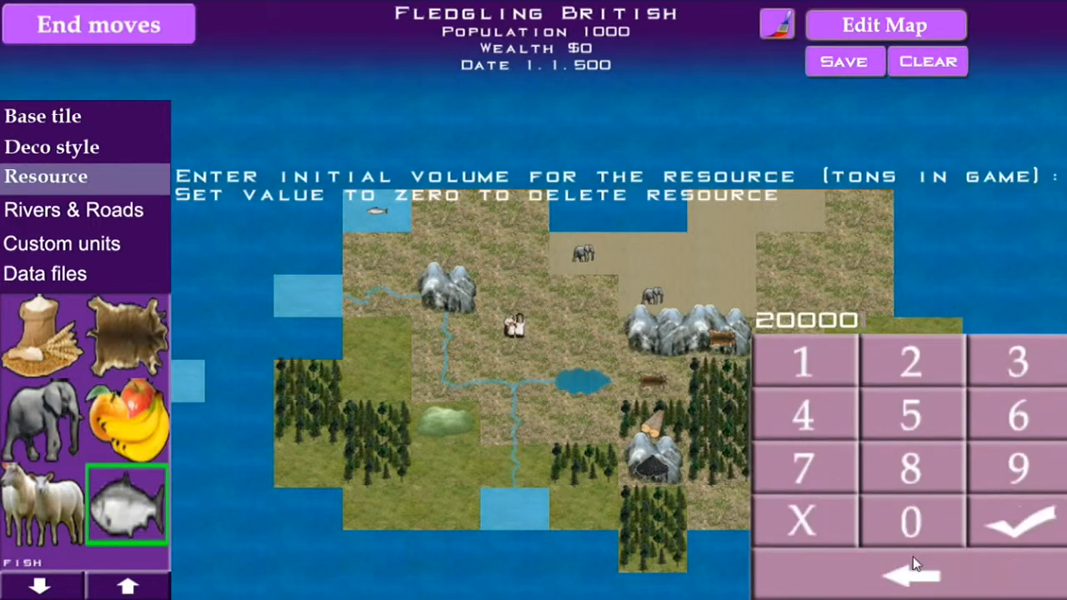
pyautogui.click(1030, 529)
pyautogui.click(245, 320)
pyautogui.click(1029, 525)
# Step: Paint Woodlands on the plains east of the settlers and on the plains around the northern side of the western mountain
pyautogui.click(63, 152)
pyautogui.click(125, 503)
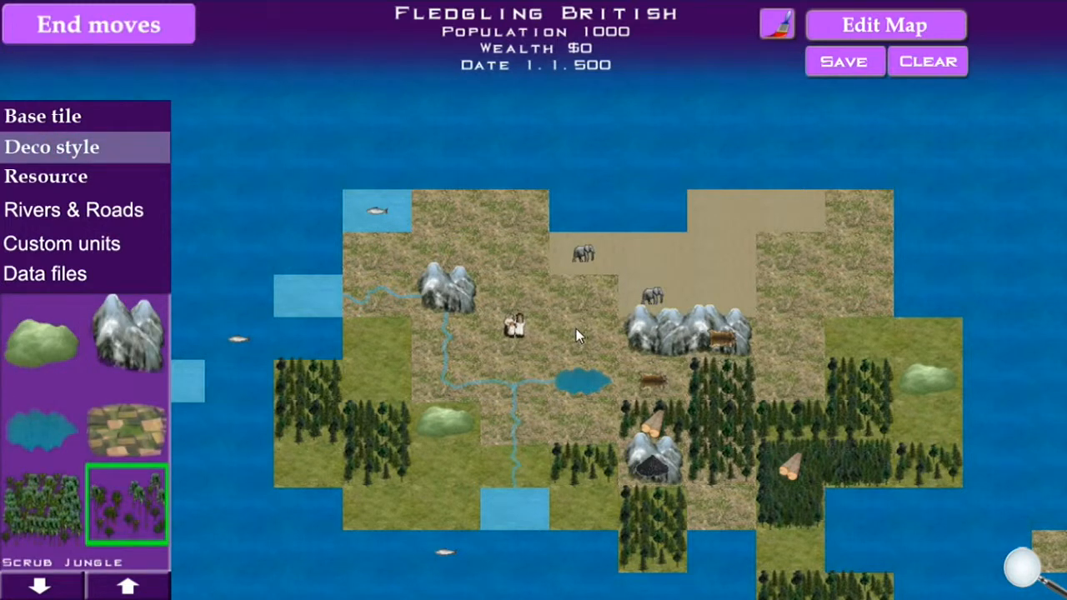
pyautogui.click(98, 593)
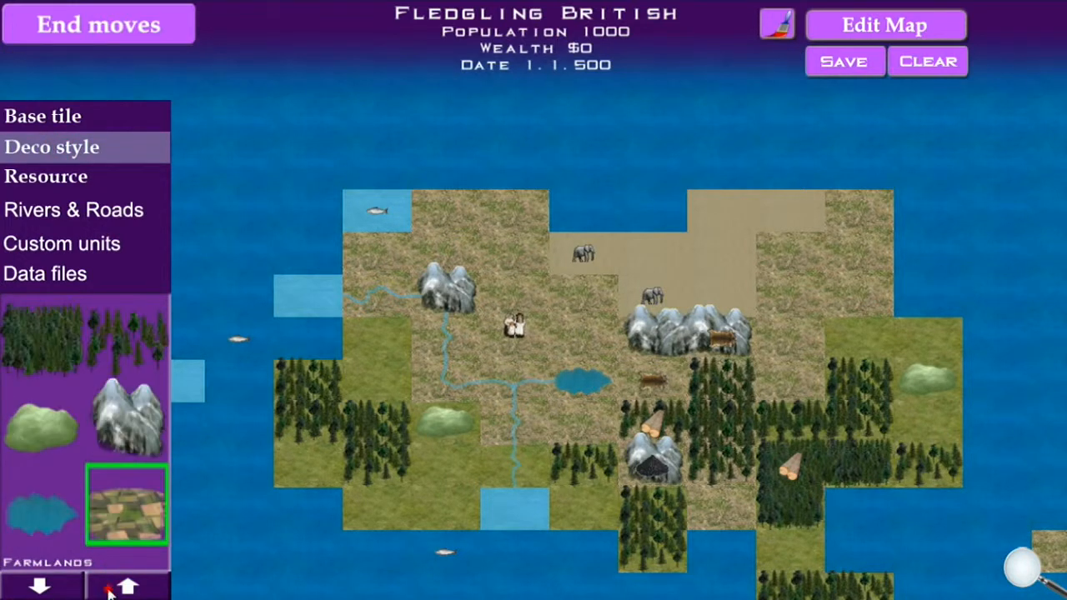
pyautogui.click(123, 337)
pyautogui.click(584, 319)
pyautogui.click(427, 251)
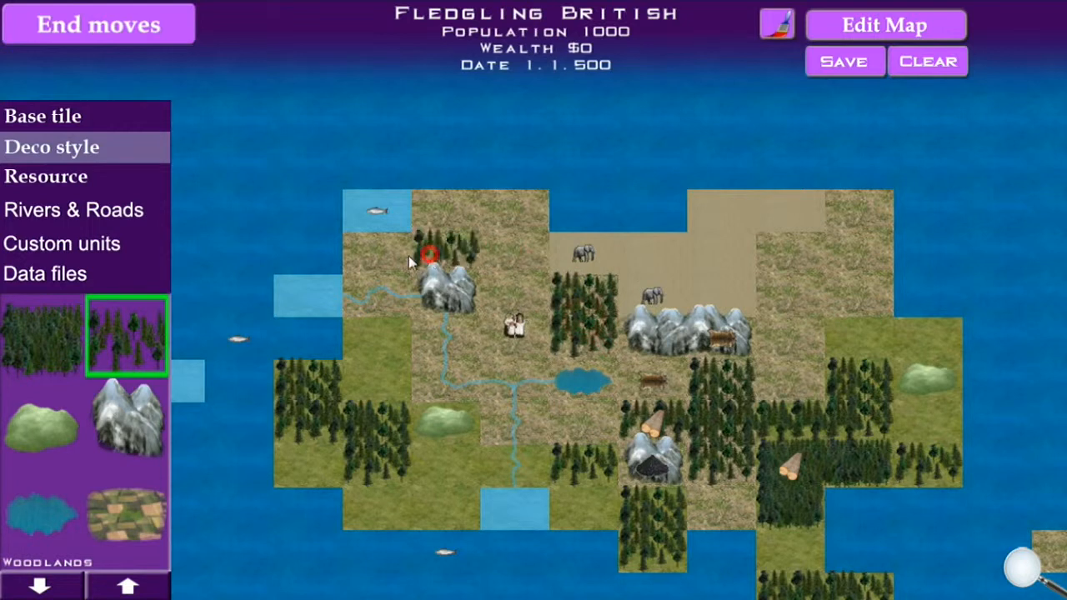
pyautogui.click(387, 260)
pyautogui.click(508, 239)
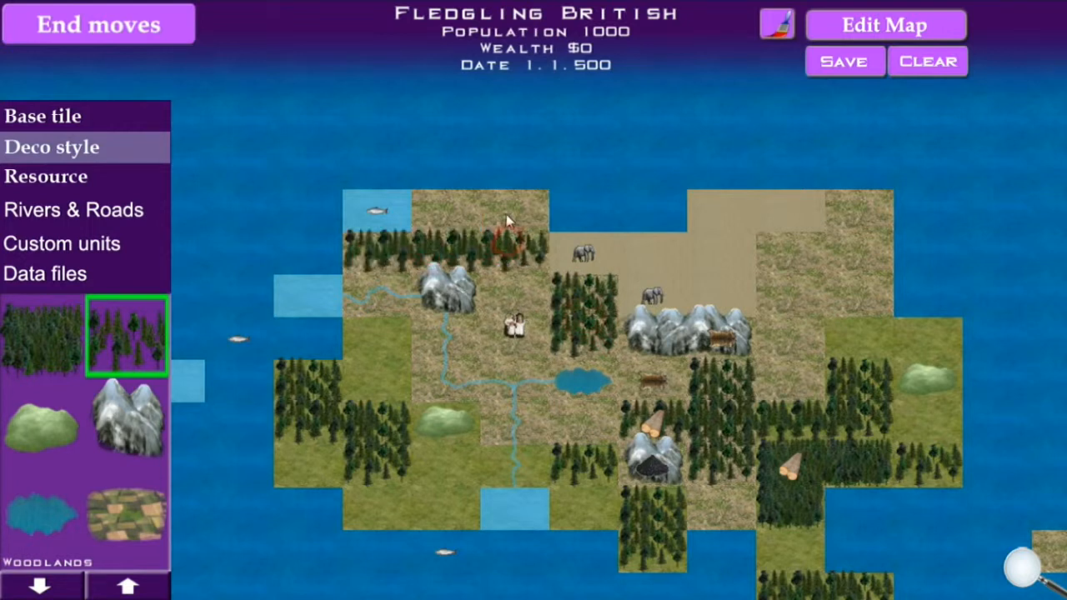
# Step: Add Woodlands on the two river tiles south of the western mountain and on the northern landmass's northeastern plains
pyautogui.click(459, 350)
pyautogui.click(523, 422)
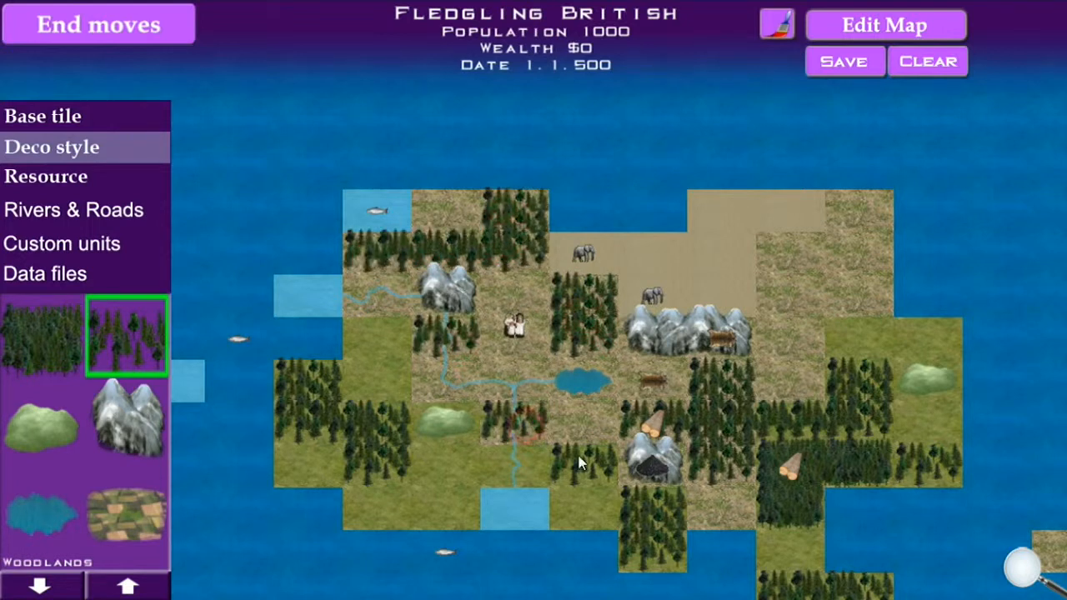
pyautogui.click(771, 307)
pyautogui.click(836, 255)
pyautogui.click(870, 204)
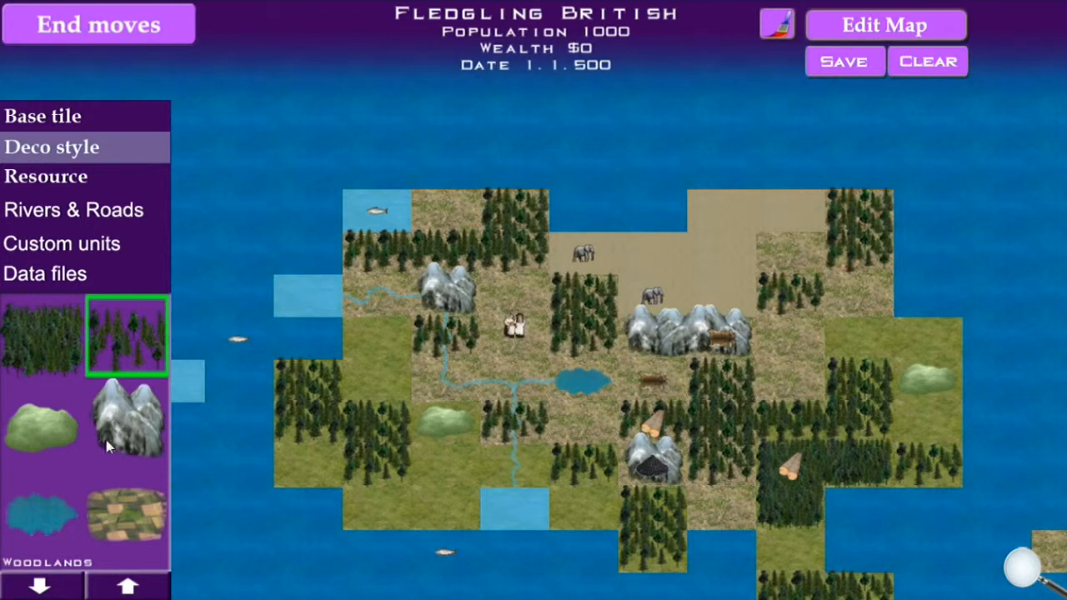
# Step: Leave the map editor so the world is rebuilt, and get a close view of the settlers
pyautogui.click(75, 218)
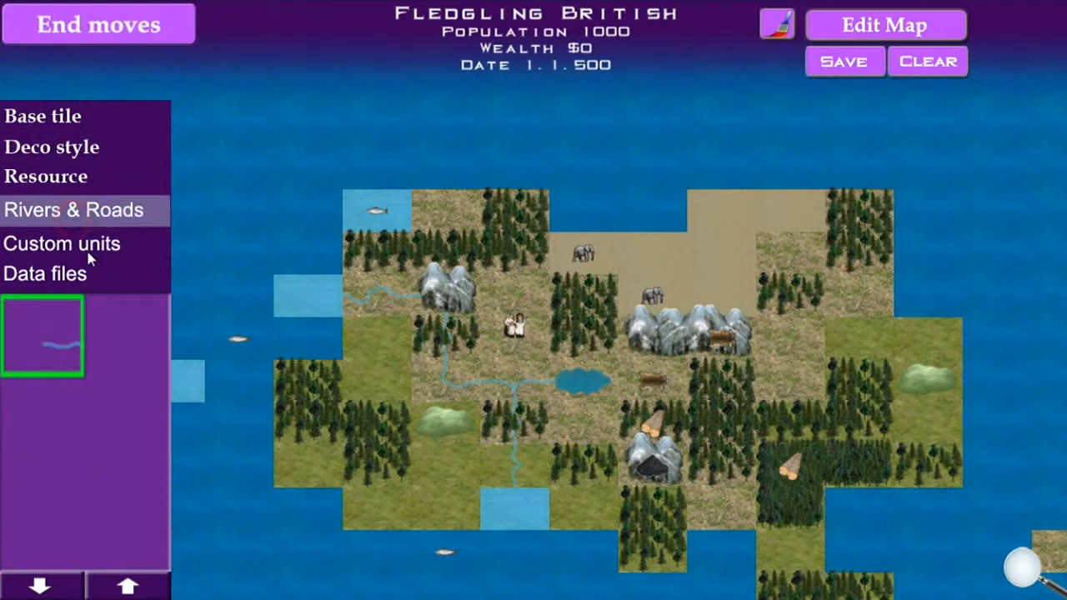
pyautogui.click(867, 30)
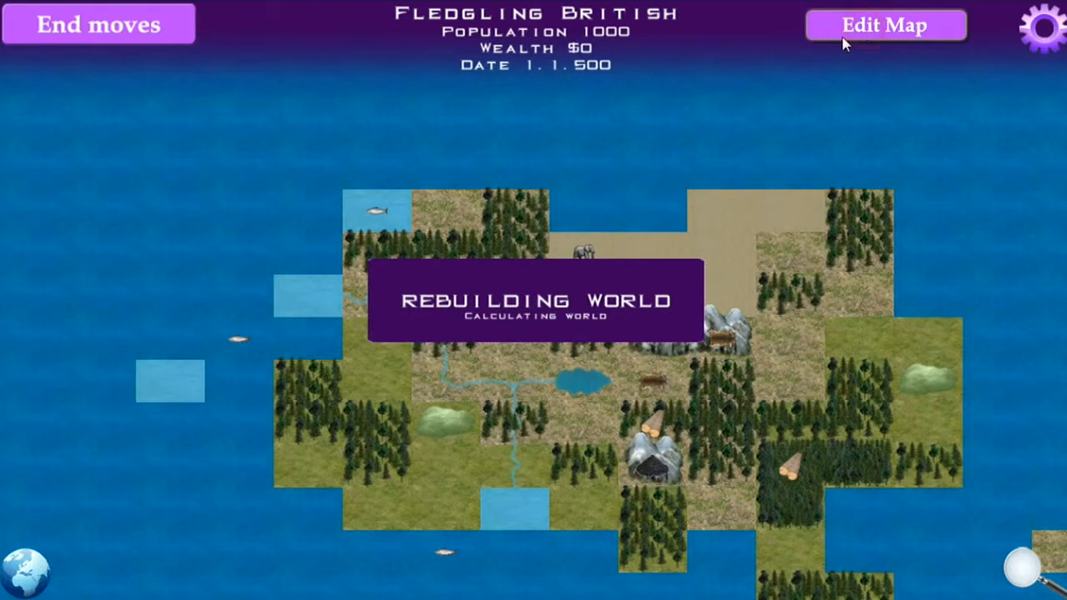
pyautogui.click(1032, 578)
pyautogui.moveTo(1032, 382); pyautogui.dragTo(1022, 100)
pyautogui.moveTo(933, 314); pyautogui.dragTo(681, 451)
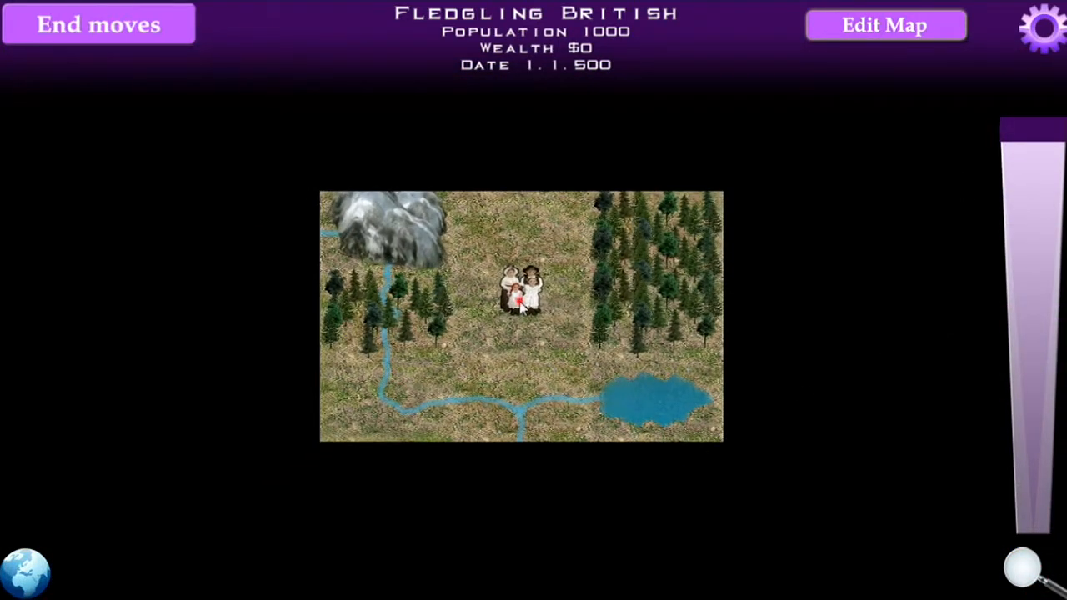
# Step: Move the settlers southwest to the river bend and southeast to the wooded river tile, ending moves after each
pyautogui.click(515, 299)
pyautogui.click(457, 574)
pyautogui.click(404, 392)
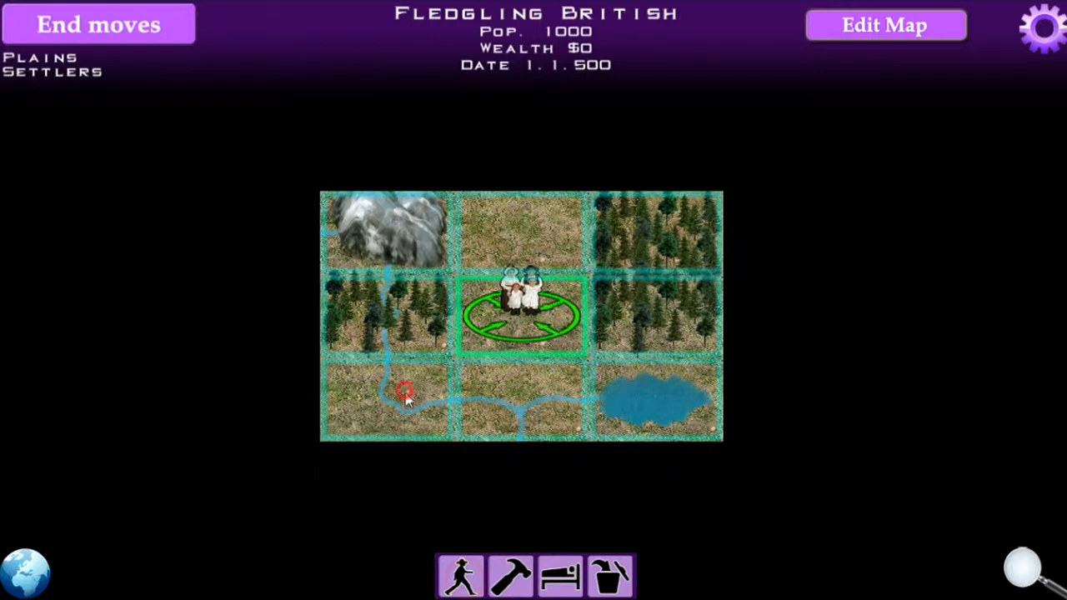
pyautogui.click(114, 24)
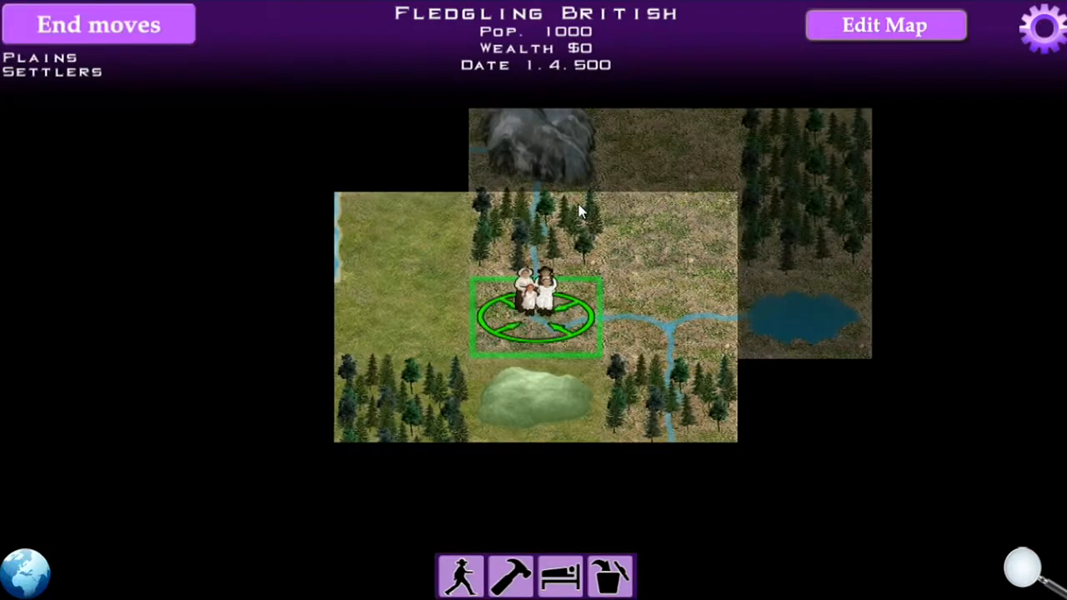
pyautogui.click(623, 421)
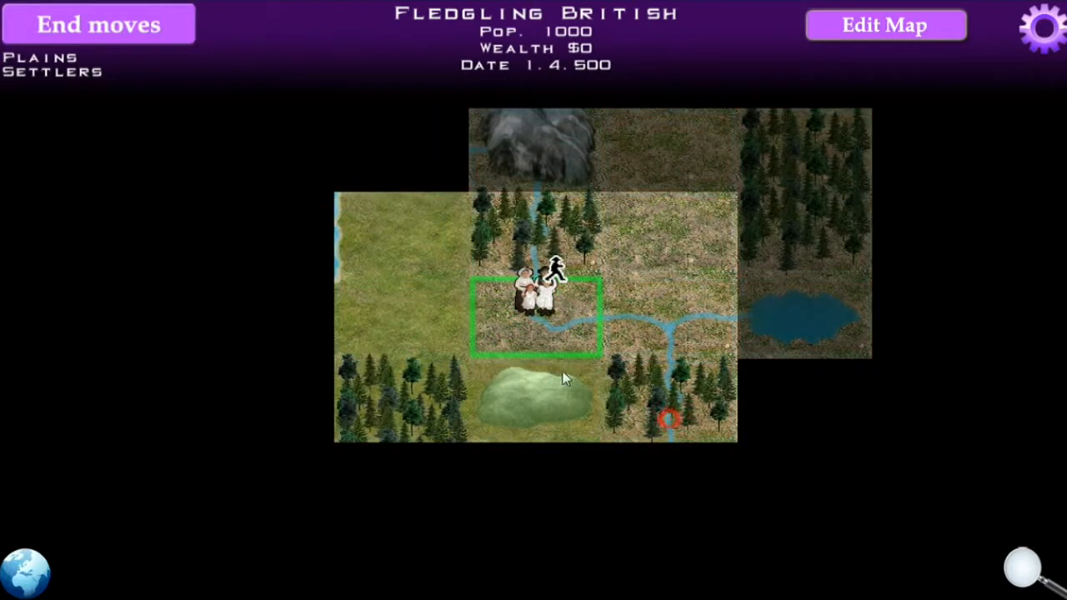
pyautogui.click(116, 25)
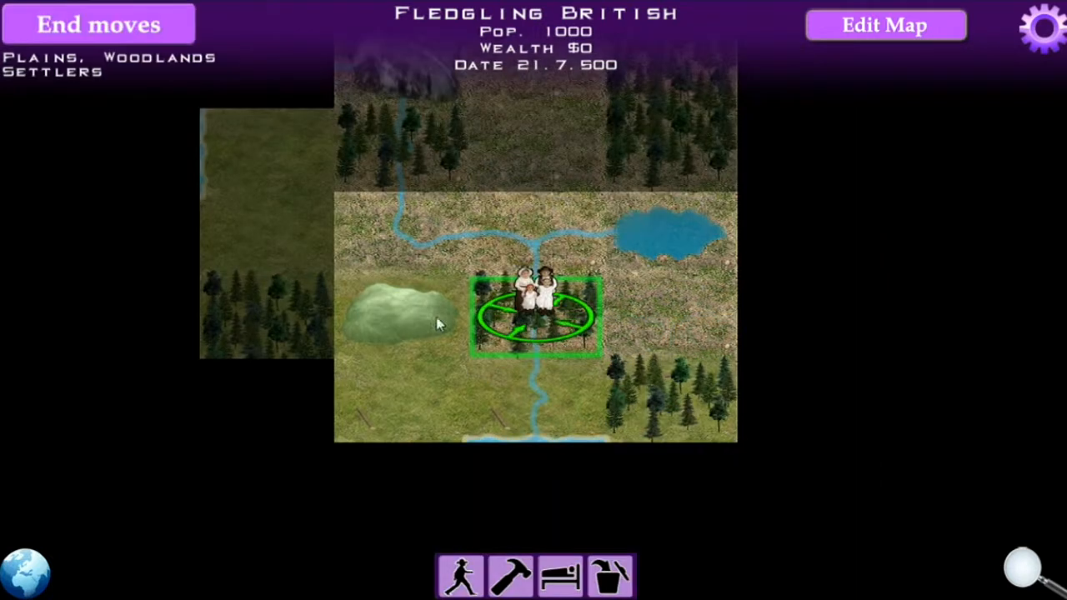
# Step: Send the settlers southwest to the grasslands tile south of the hill and end moves
pyautogui.click(643, 240)
pyautogui.moveTo(450, 213); pyautogui.dragTo(325, 137)
pyautogui.moveTo(657, 232); pyautogui.dragTo(805, 456)
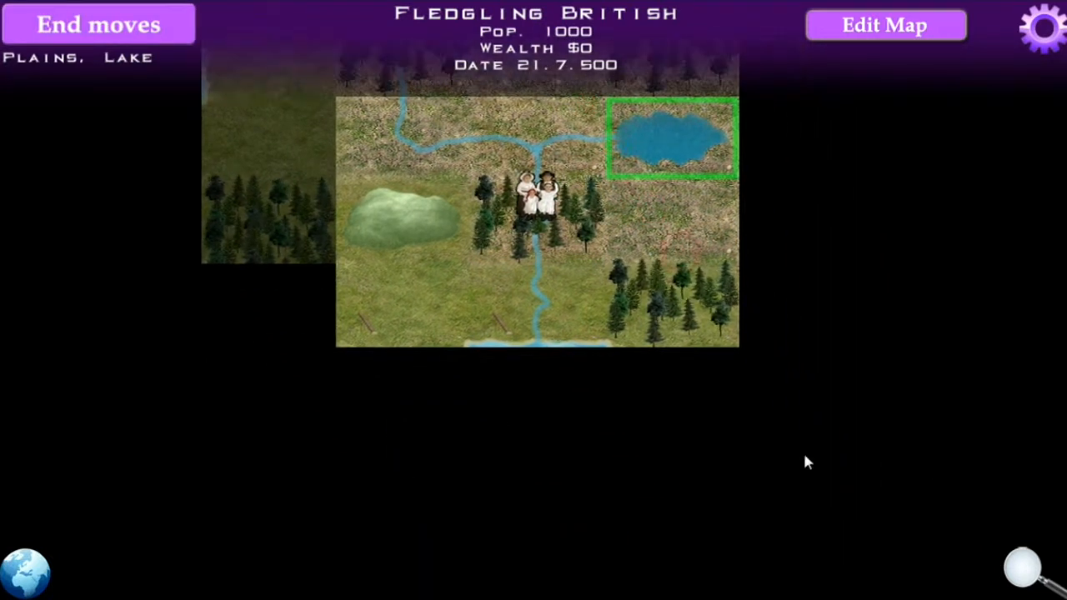
pyautogui.click(546, 233)
pyautogui.click(460, 575)
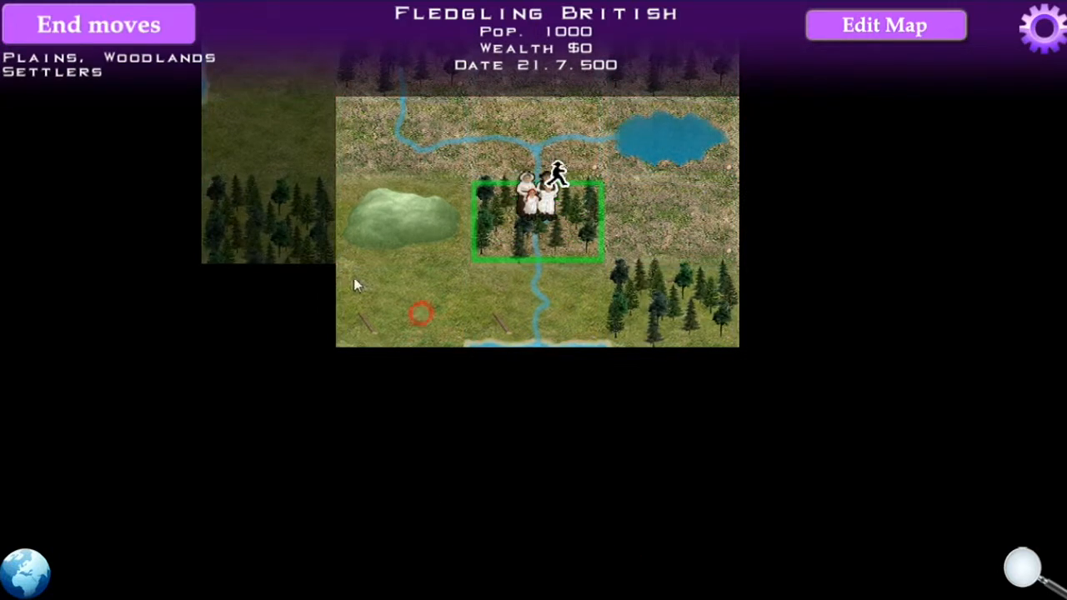
pyautogui.click(107, 39)
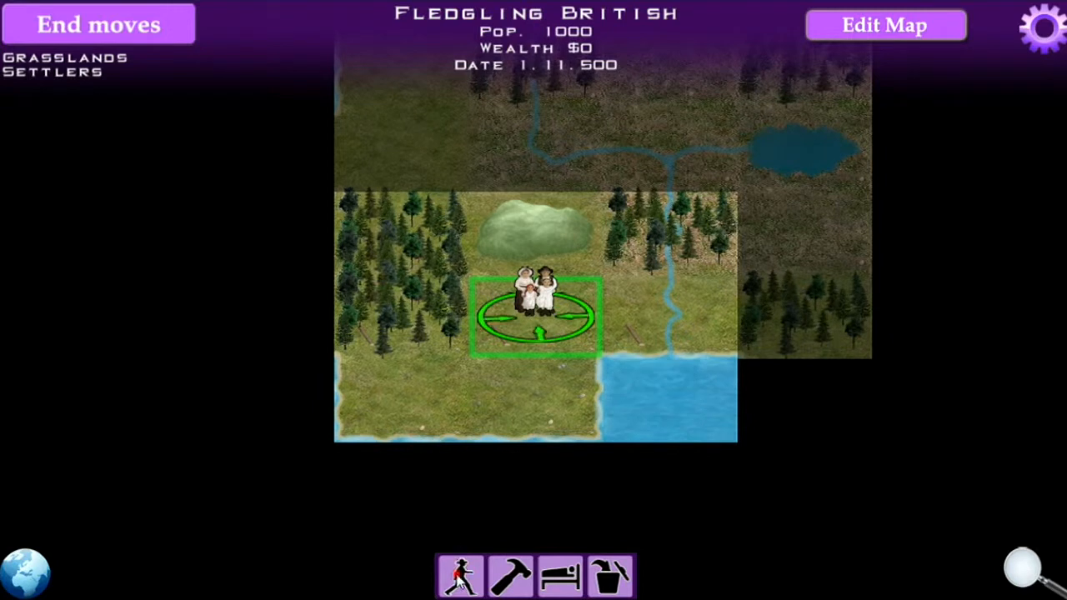
# Step: Move the settlers to the plains south of the lake, and from there northeast to the Hides tile, ending moves each time
pyautogui.click(460, 575)
pyautogui.moveTo(966, 332); pyautogui.dragTo(765, 333)
pyautogui.click(604, 254)
pyautogui.click(81, 30)
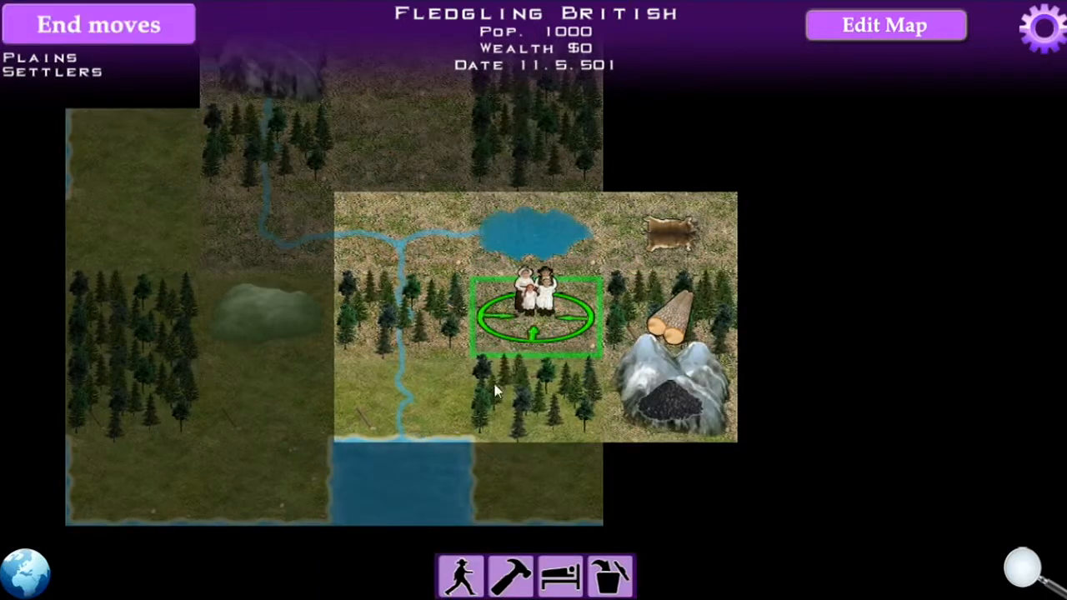
pyautogui.moveTo(738, 368); pyautogui.dragTo(548, 370)
pyautogui.click(466, 575)
pyautogui.click(489, 237)
pyautogui.click(142, 28)
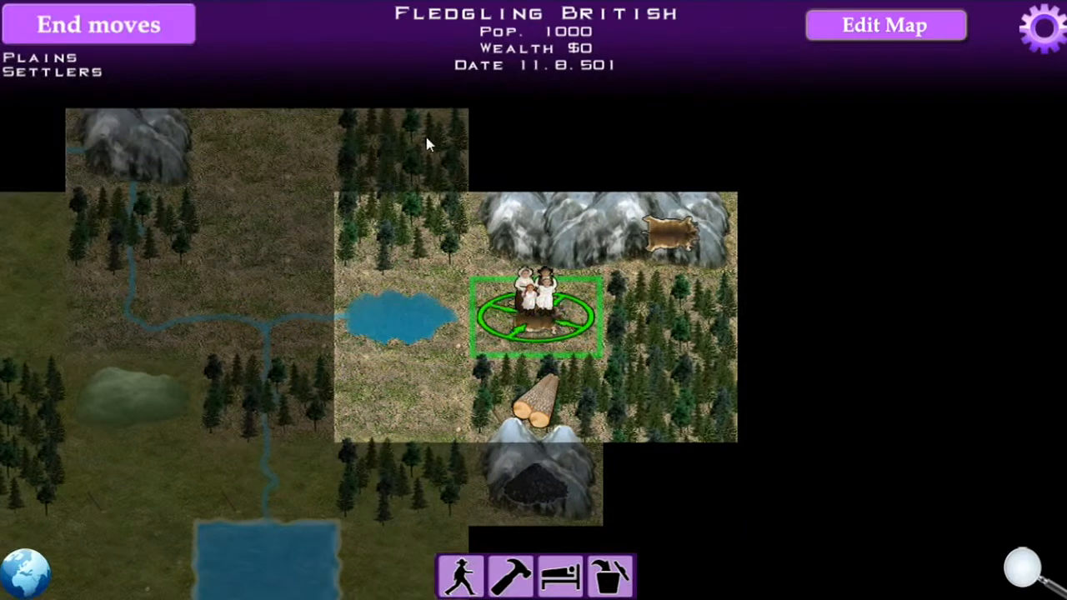
# Step: Move the settlers southeast into the woodlands and south to the wooded tile east of the coal mountain, ending moves each time
pyautogui.click(465, 575)
pyautogui.click(542, 237)
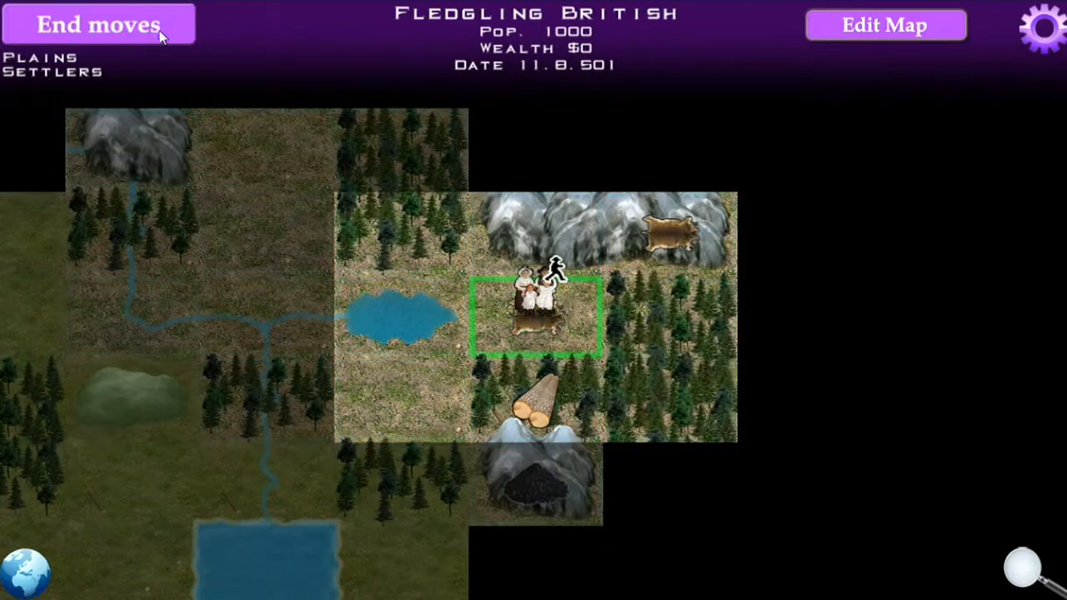
pyautogui.click(156, 28)
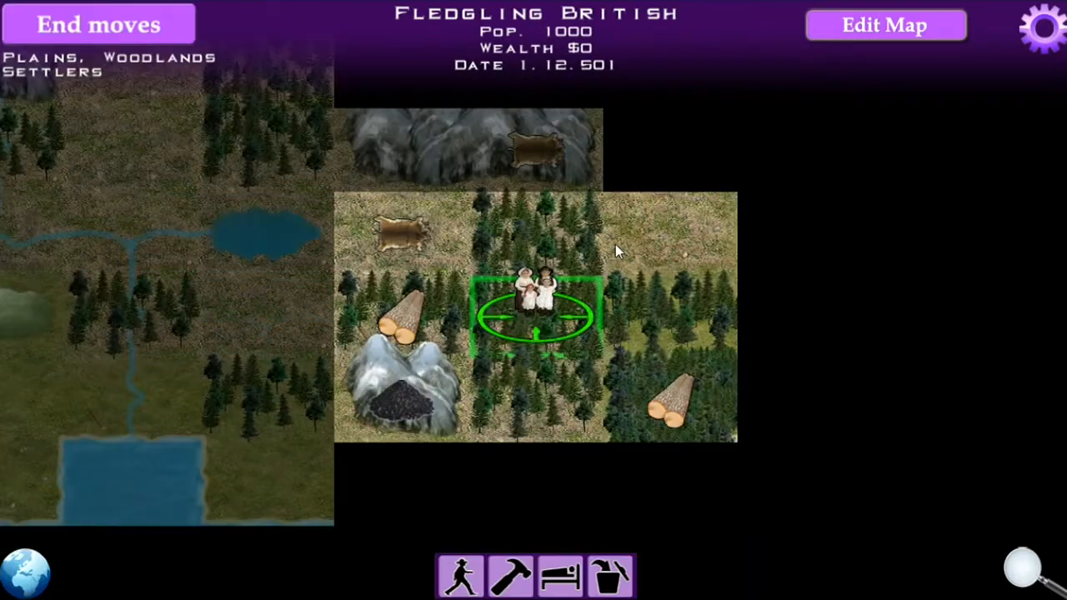
pyautogui.moveTo(532, 225); pyautogui.dragTo(611, 352)
pyautogui.click(461, 575)
pyautogui.click(457, 234)
pyautogui.click(156, 28)
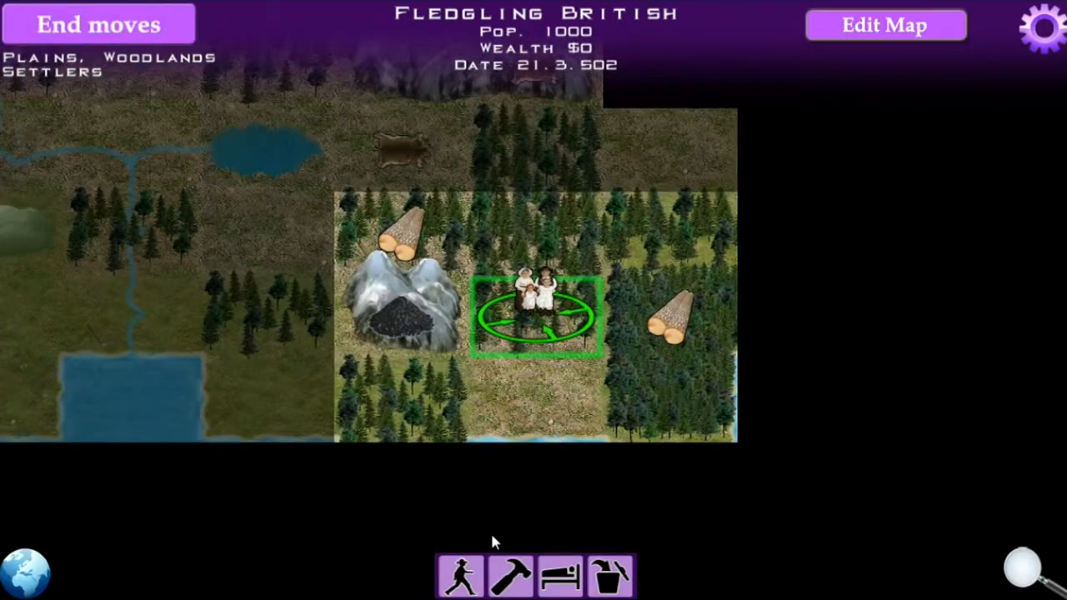
# Step: Move the settlers south to the plains tile on the coast and end moves
pyautogui.click(461, 575)
pyautogui.click(552, 404)
pyautogui.click(139, 40)
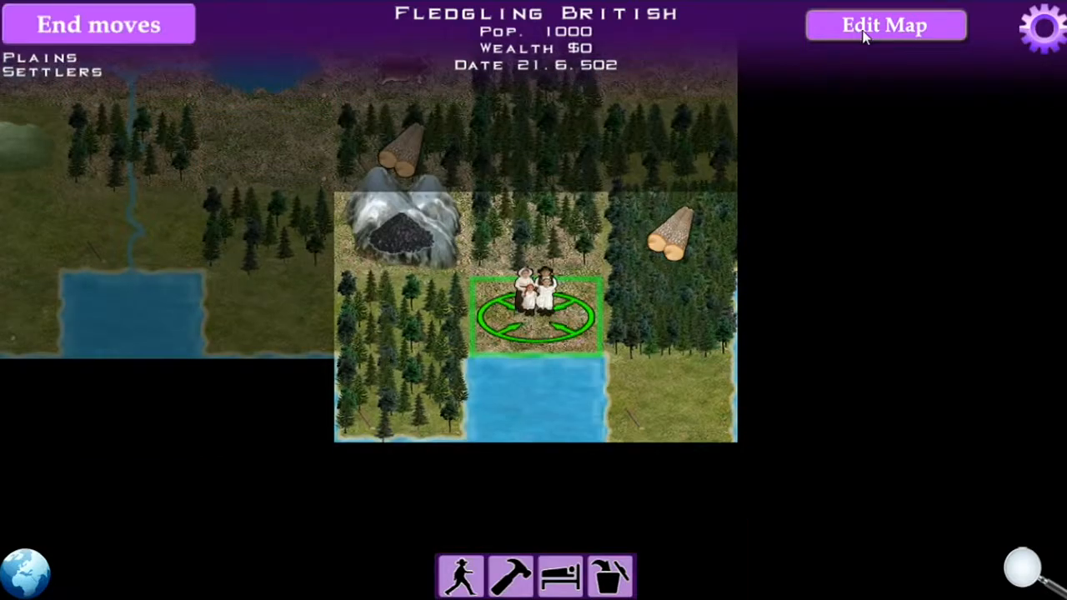
# Step: Reopen the map editor and look through its Base tile, Deco style, Resource, Rivers & Roads, Custom units and Data files categories
pyautogui.click(885, 28)
pyautogui.click(55, 121)
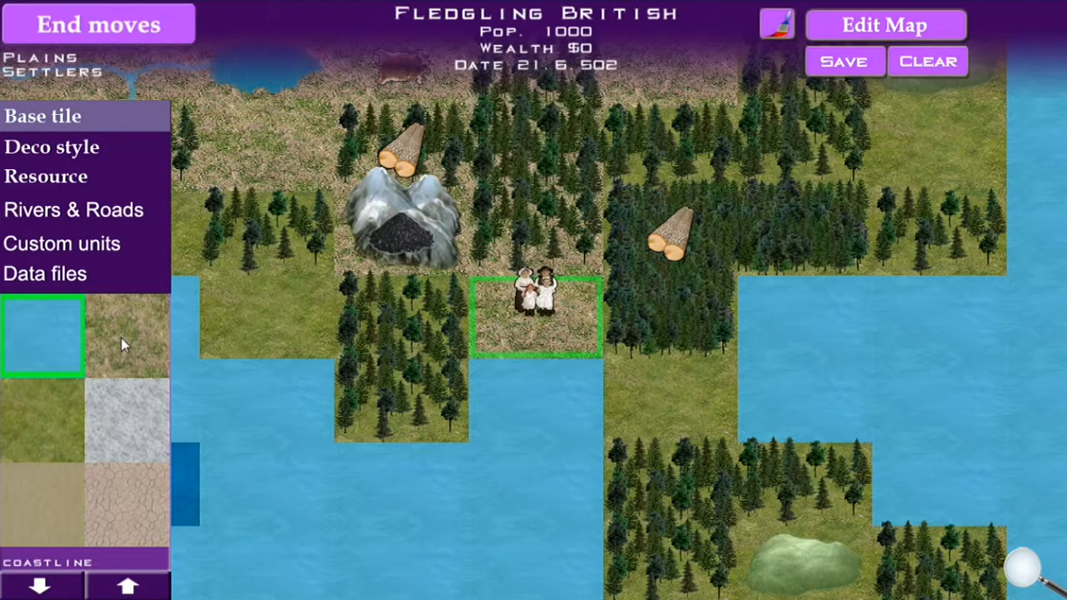
pyautogui.click(73, 159)
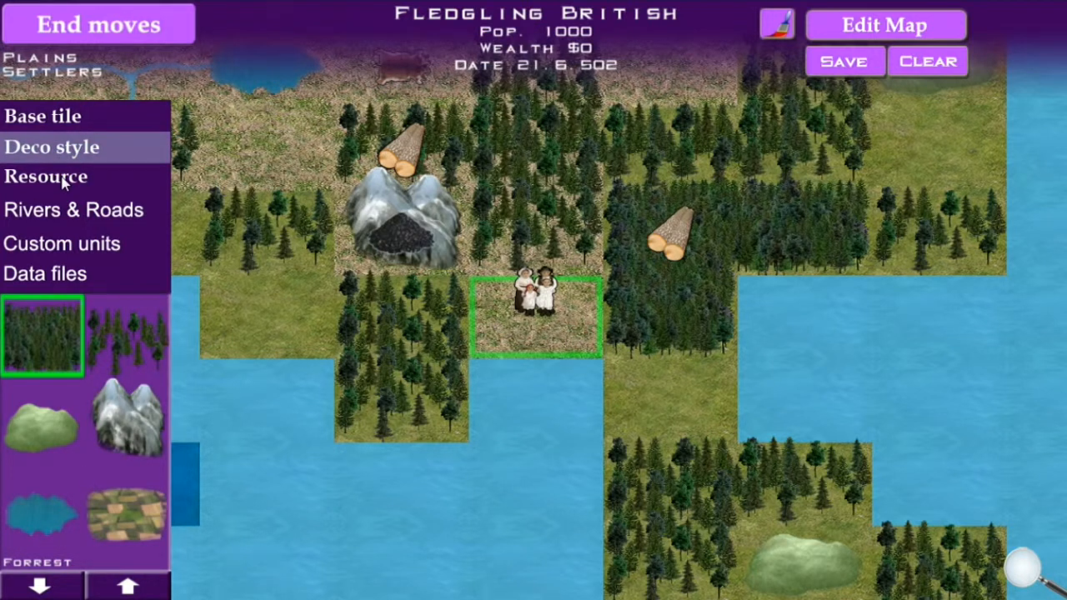
pyautogui.click(65, 179)
pyautogui.click(75, 213)
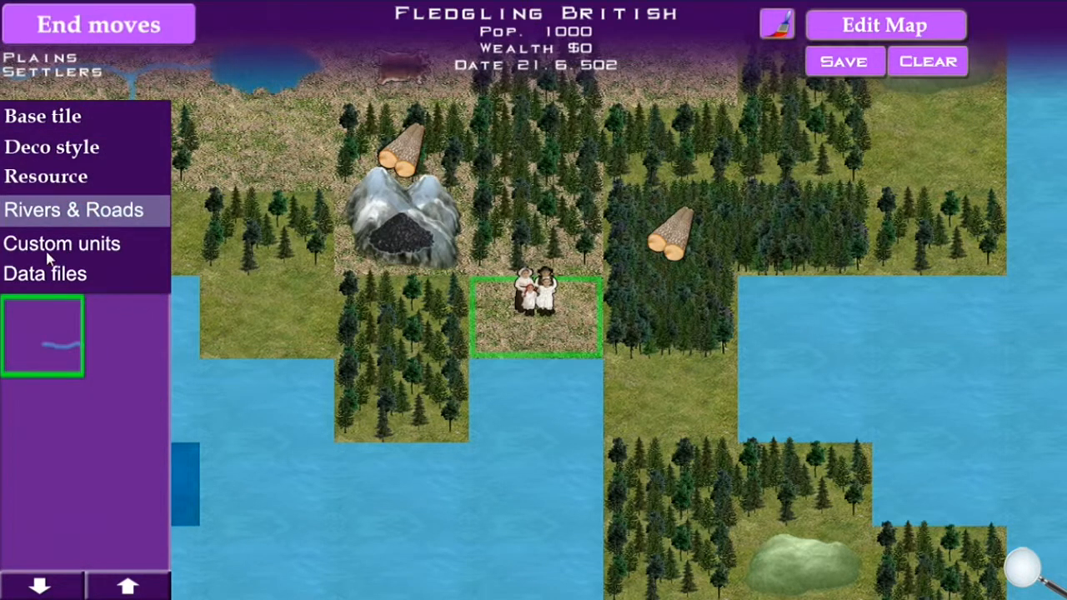
pyautogui.click(52, 245)
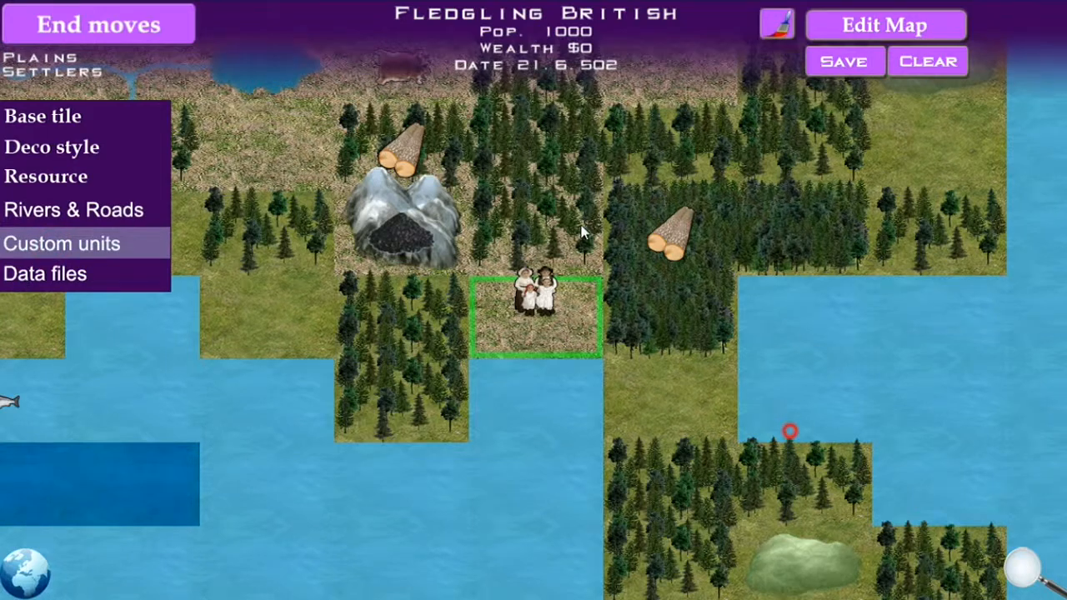
pyautogui.moveTo(627, 271); pyautogui.dragTo(488, 174)
pyautogui.click(82, 275)
# Step: Review the whole custom map in the editor, examining the terrain and resources on all landmasses
pyautogui.moveTo(524, 357); pyautogui.dragTo(854, 169)
pyautogui.moveTo(886, 315); pyautogui.dragTo(409, 328)
pyautogui.moveTo(686, 395); pyautogui.dragTo(428, 308)
pyautogui.click(54, 115)
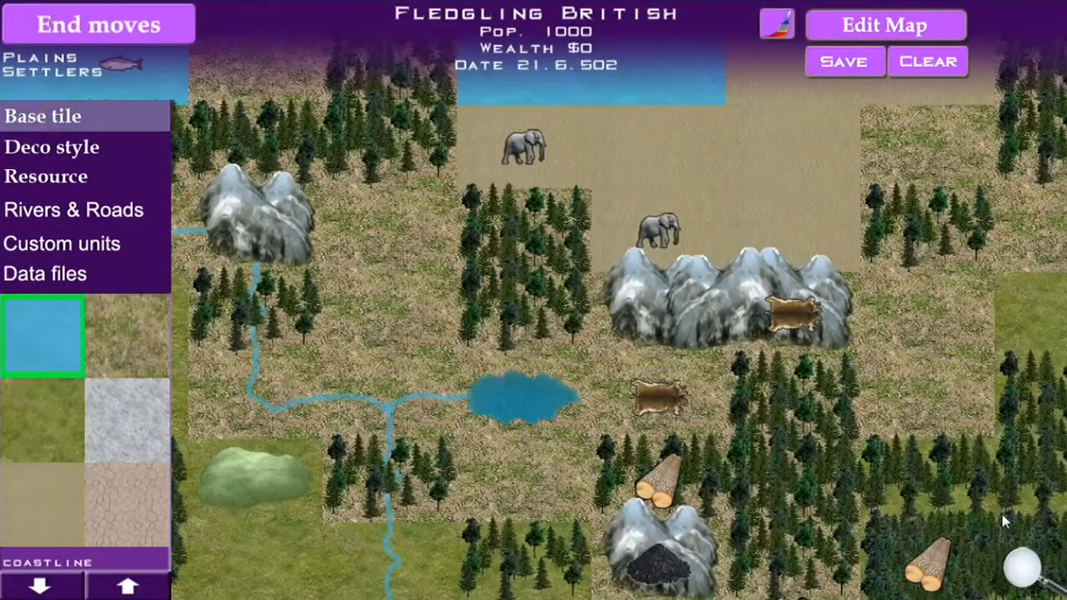
pyautogui.moveTo(1036, 438)
pyautogui.moveTo(1036, 143); pyautogui.dragTo(1017, 457)
pyautogui.moveTo(607, 244); pyautogui.dragTo(1024, 488)
pyautogui.moveTo(498, 422); pyautogui.dragTo(613, 302)
pyautogui.moveTo(832, 433); pyautogui.dragTo(345, 220)
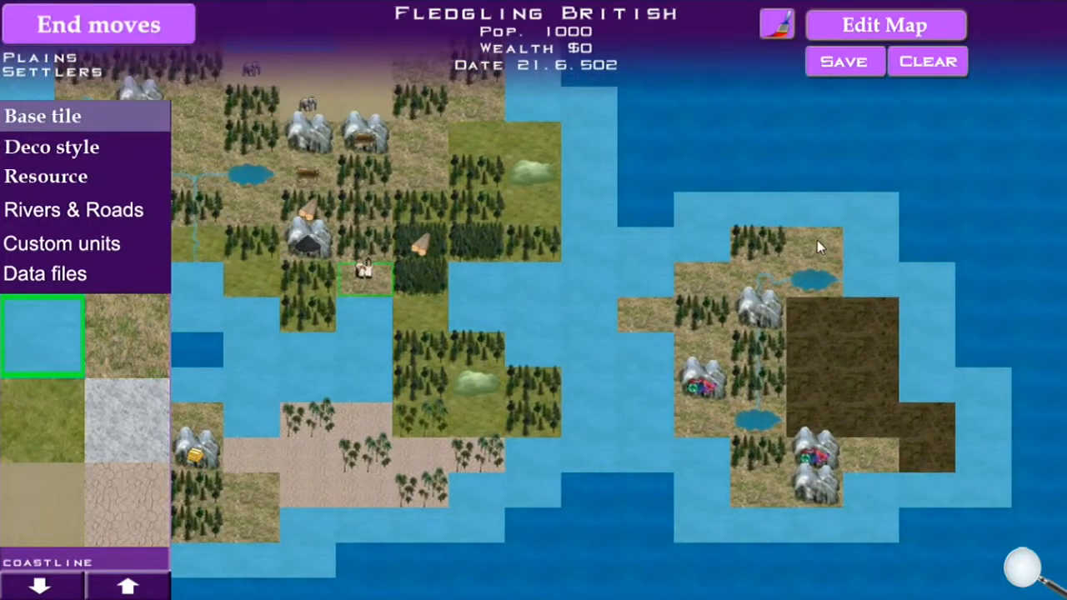
pyautogui.moveTo(788, 240); pyautogui.dragTo(461, 281)
pyautogui.moveTo(484, 389); pyautogui.dragTo(654, 246)
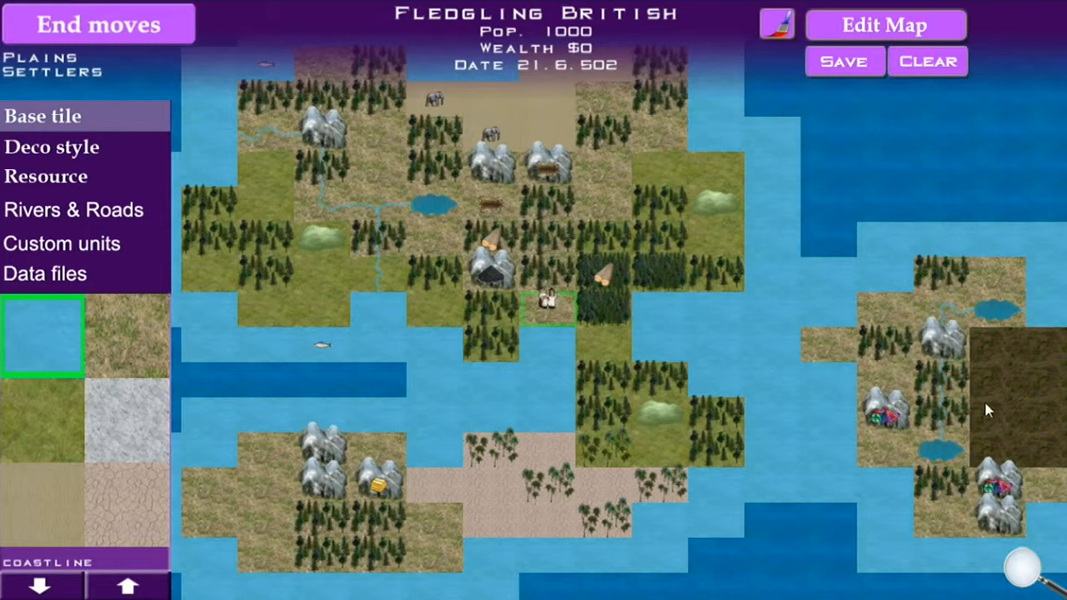
# Step: Exit the map editor and return to a close view of the settlers on the coastal plains
pyautogui.click(877, 25)
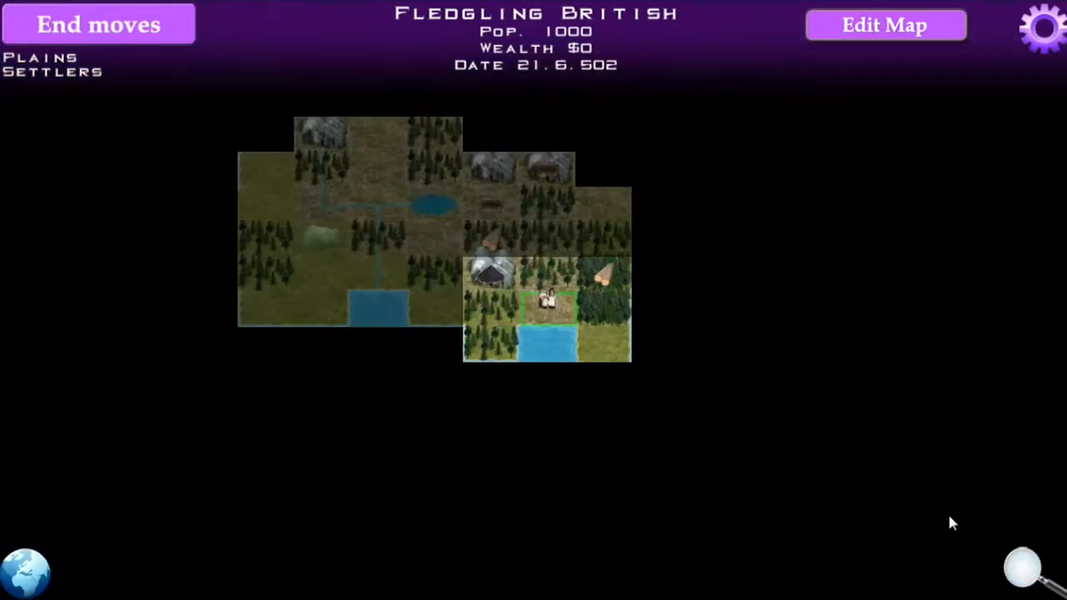
pyautogui.click(1019, 586)
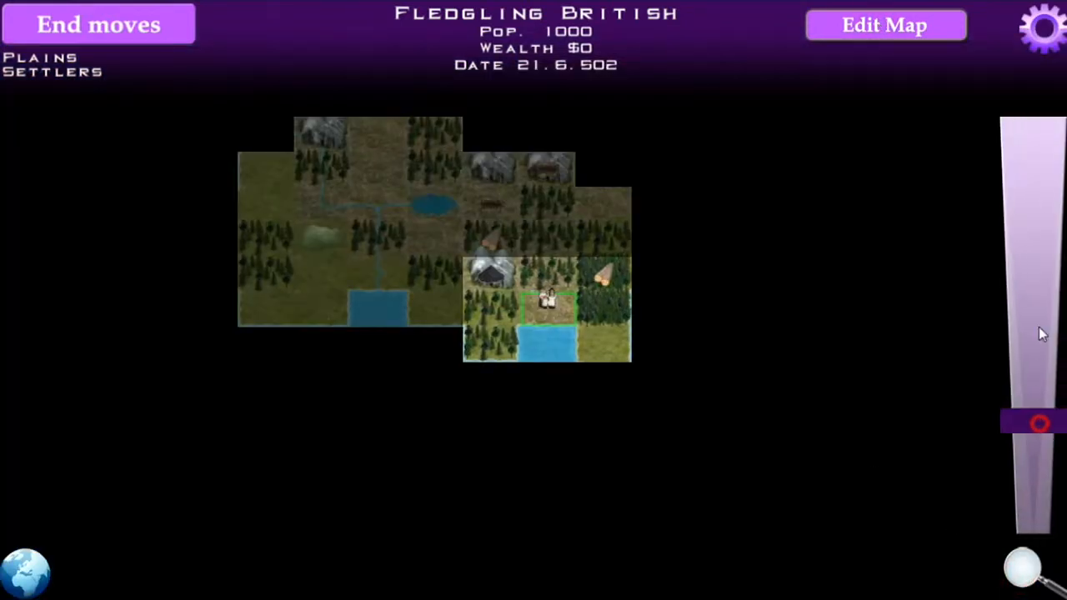
pyautogui.moveTo(1039, 333); pyautogui.dragTo(1032, 111)
pyautogui.click(1029, 572)
pyautogui.moveTo(363, 182); pyautogui.dragTo(608, 270)
pyautogui.moveTo(850, 219); pyautogui.dragTo(566, 435)
# Step: Move the settlers southeast to the grasslands tile and order them further southeast into the woodlands, ending moves each time
pyautogui.click(485, 311)
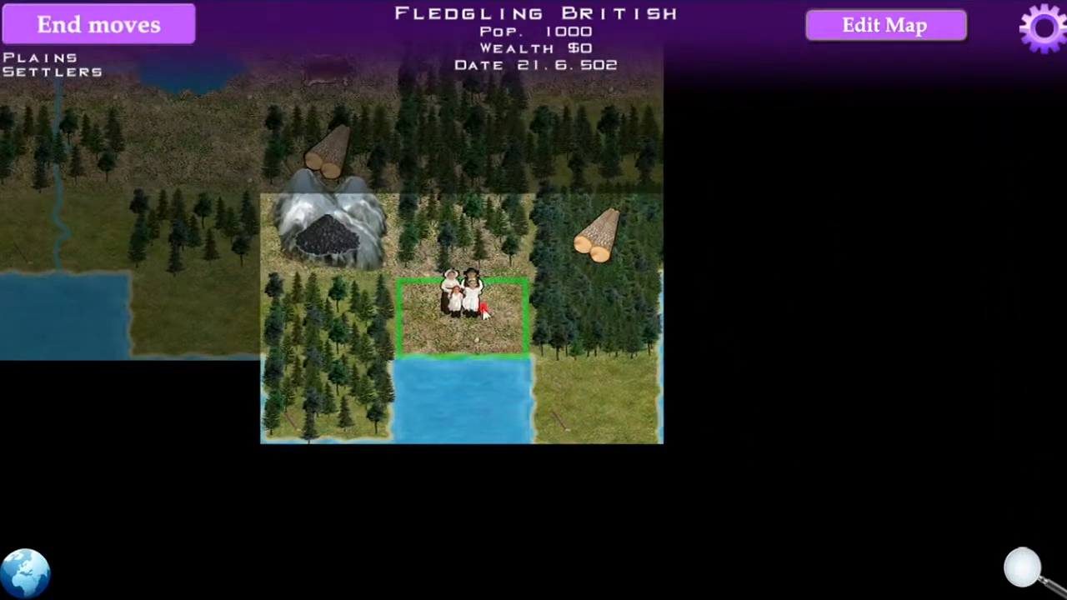
pyautogui.click(579, 432)
pyautogui.click(95, 25)
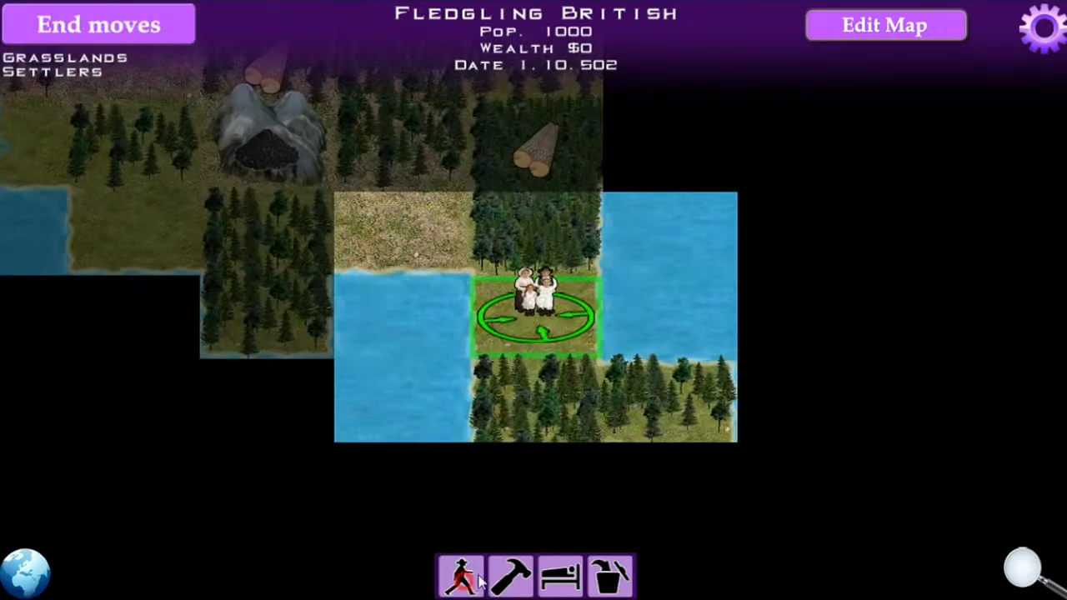
pyautogui.click(464, 579)
pyautogui.click(672, 415)
pyautogui.click(135, 33)
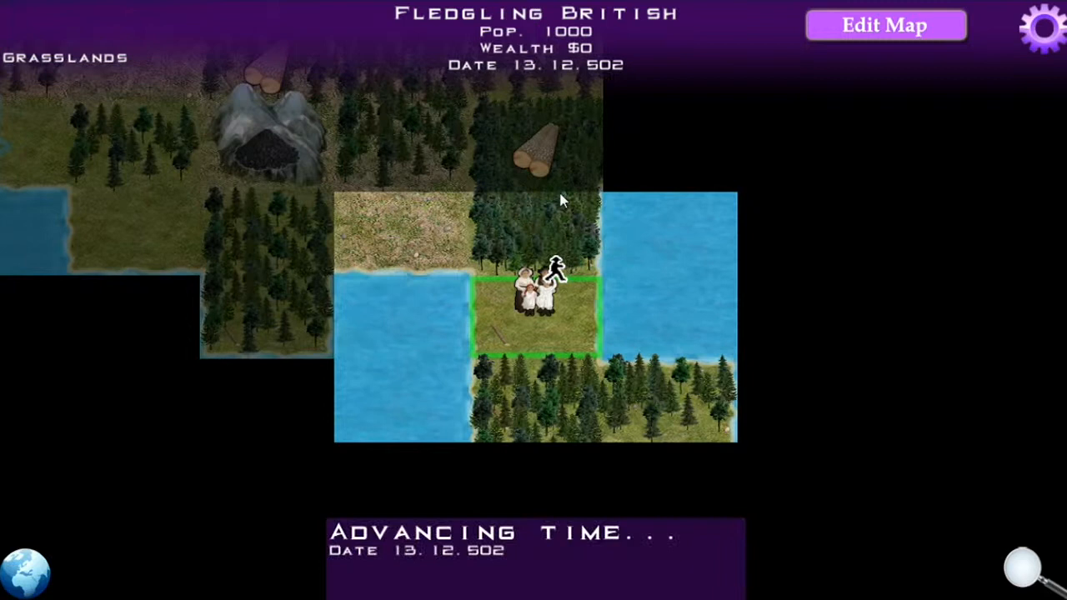